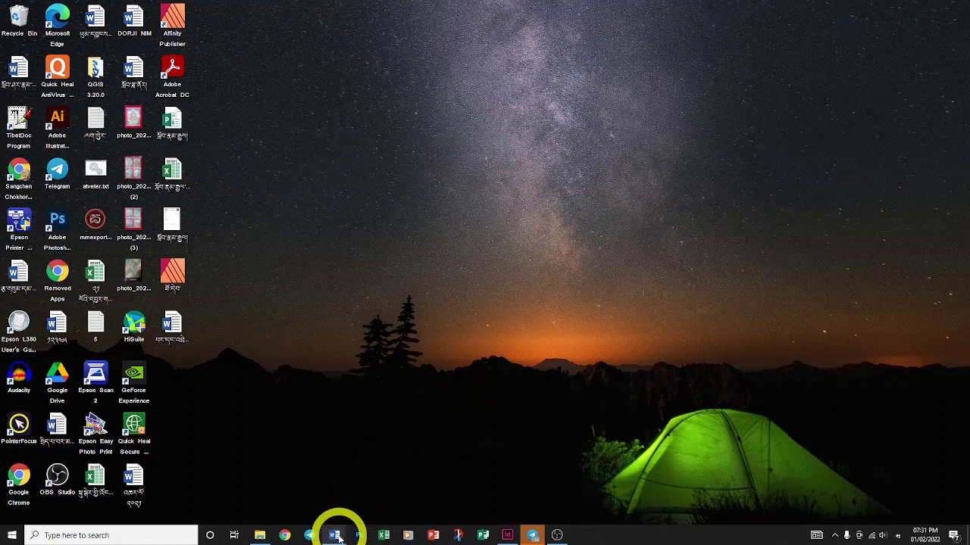
- Open the Dzongkha document with the mountain picture from the taskbar
{"action": "mouse_move", "coordinate": [339, 536]}
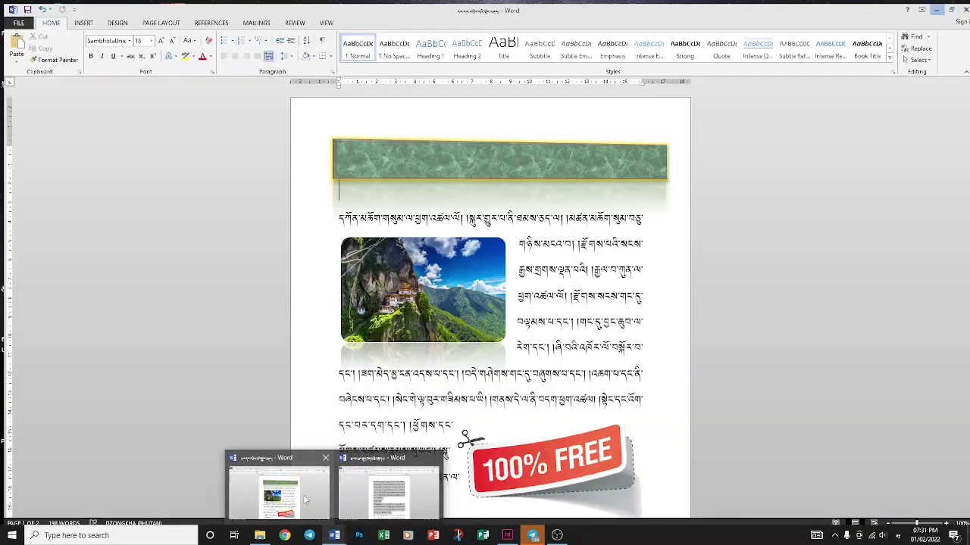
{"action": "left_click", "coordinate": [303, 495]}
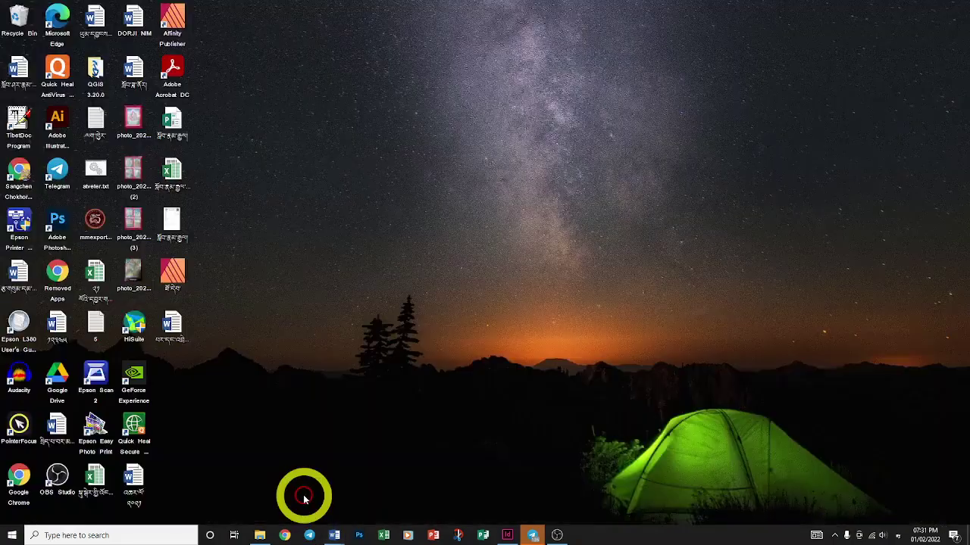
{"action": "scroll", "coordinate": [491, 394], "scroll_direction": "down", "scroll_amount": 3}
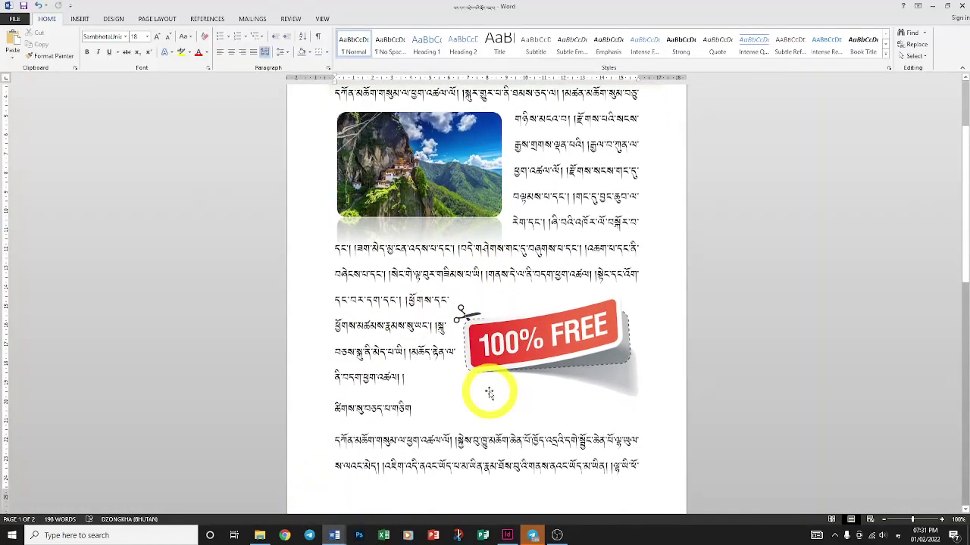
{"action": "scroll", "coordinate": [491, 394], "scroll_direction": "up", "scroll_amount": 3}
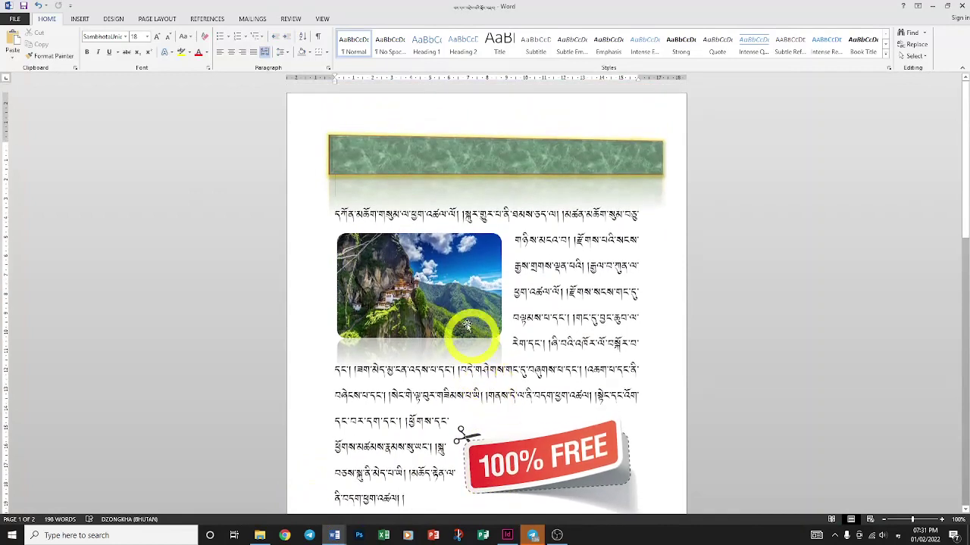
- Look through the Insert Picture options, then show the document's Info page (198 words, 2.29MB)
{"action": "left_click", "coordinate": [79, 19]}
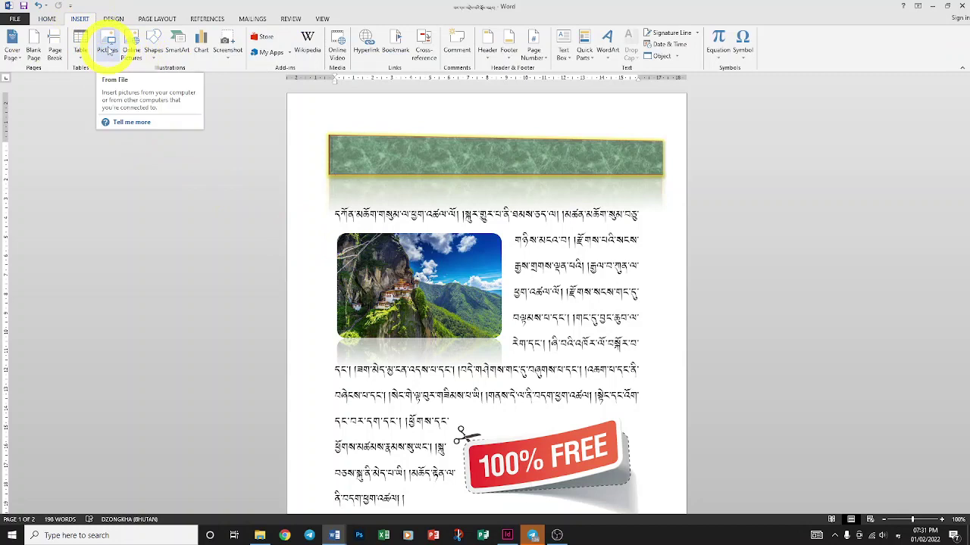
{"action": "left_click", "coordinate": [109, 66]}
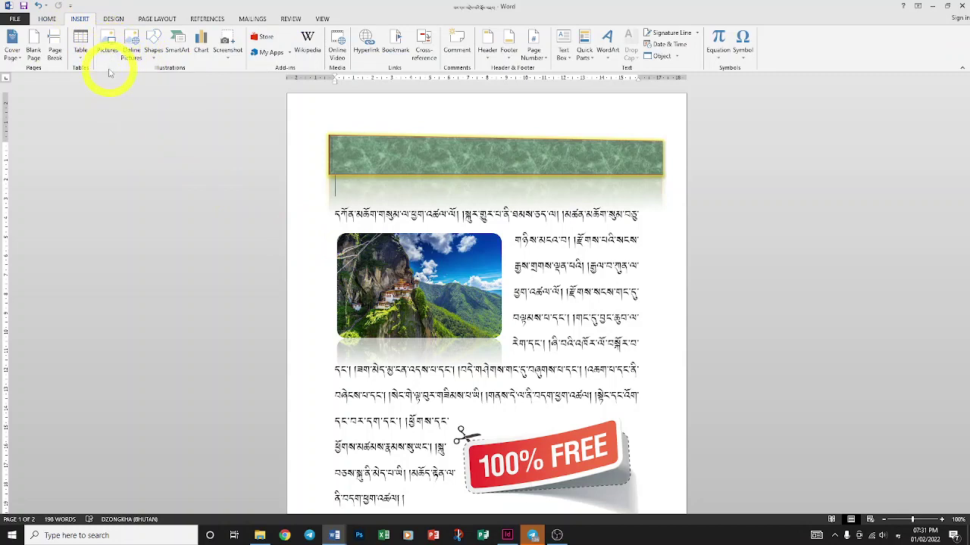
{"action": "scroll", "coordinate": [422, 216], "scroll_direction": "down", "scroll_amount": 1}
{"action": "scroll", "coordinate": [427, 217], "scroll_direction": "down", "scroll_amount": 3}
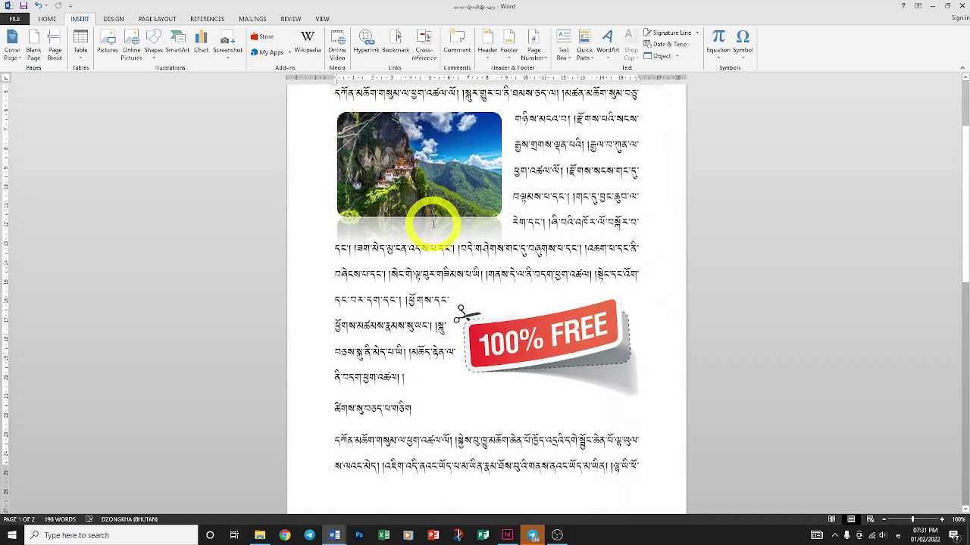
{"action": "scroll", "coordinate": [432, 224], "scroll_direction": "down", "scroll_amount": 5}
{"action": "scroll", "coordinate": [433, 225], "scroll_direction": "down", "scroll_amount": 3}
{"action": "scroll", "coordinate": [433, 222], "scroll_direction": "up", "scroll_amount": 1}
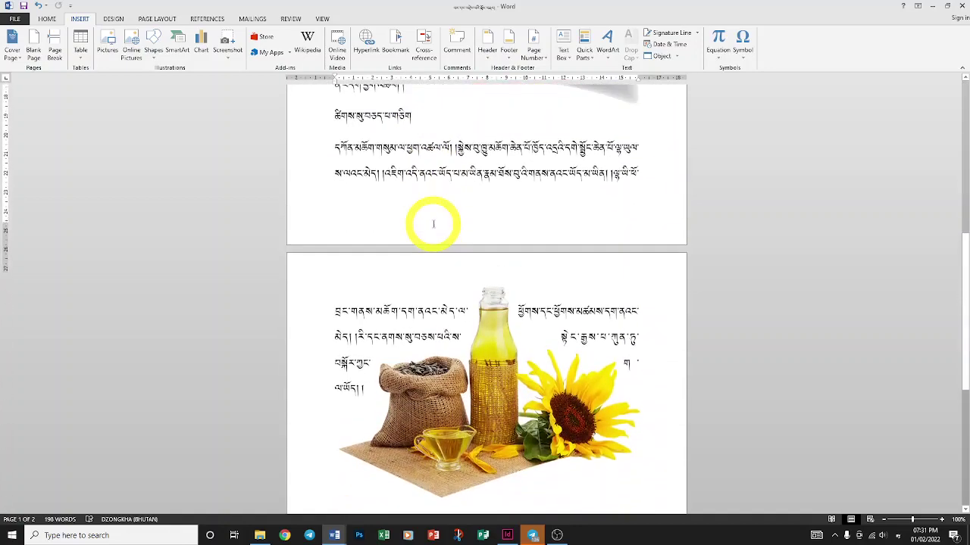
{"action": "scroll", "coordinate": [431, 222], "scroll_direction": "up", "scroll_amount": 3}
{"action": "scroll", "coordinate": [431, 222], "scroll_direction": "up", "scroll_amount": 3}
{"action": "scroll", "coordinate": [422, 219], "scroll_direction": "up", "scroll_amount": 2}
{"action": "scroll", "coordinate": [429, 217], "scroll_direction": "up", "scroll_amount": 2}
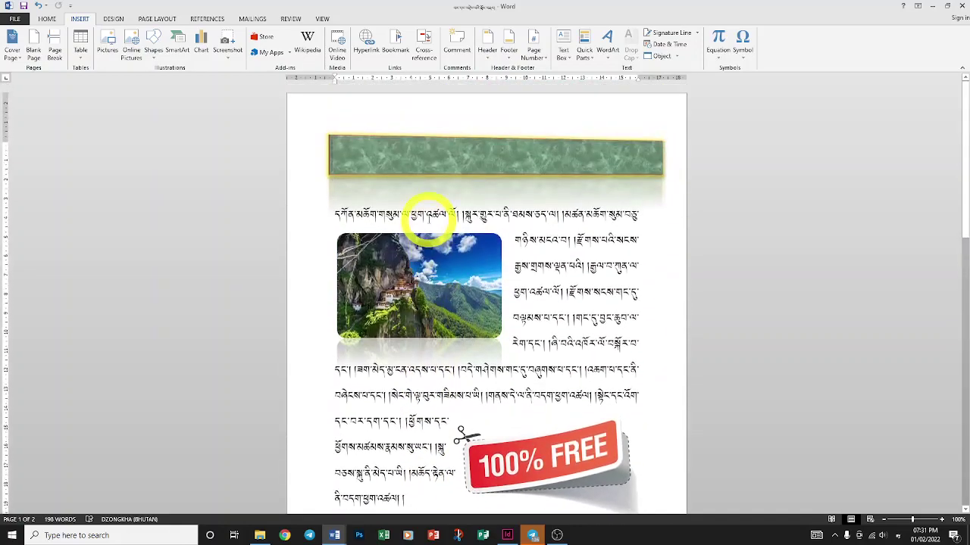
{"action": "scroll", "coordinate": [428, 218], "scroll_direction": "down", "scroll_amount": 3}
{"action": "scroll", "coordinate": [427, 223], "scroll_direction": "down", "scroll_amount": 5}
{"action": "scroll", "coordinate": [426, 226], "scroll_direction": "down", "scroll_amount": 3}
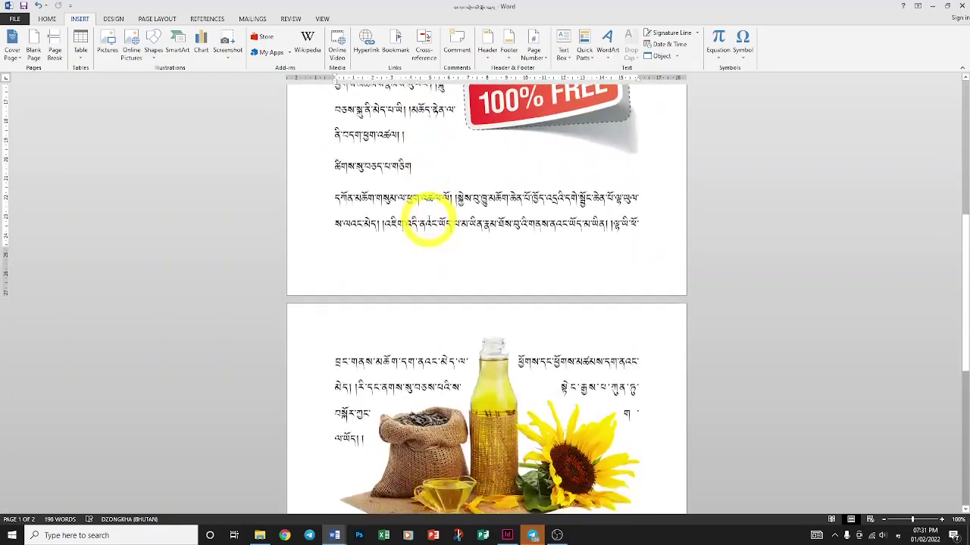
{"action": "scroll", "coordinate": [427, 222], "scroll_direction": "down", "scroll_amount": 3}
{"action": "scroll", "coordinate": [428, 221], "scroll_direction": "down", "scroll_amount": 1}
{"action": "scroll", "coordinate": [412, 205], "scroll_direction": "up", "scroll_amount": 2}
{"action": "scroll", "coordinate": [429, 220], "scroll_direction": "up", "scroll_amount": 3}
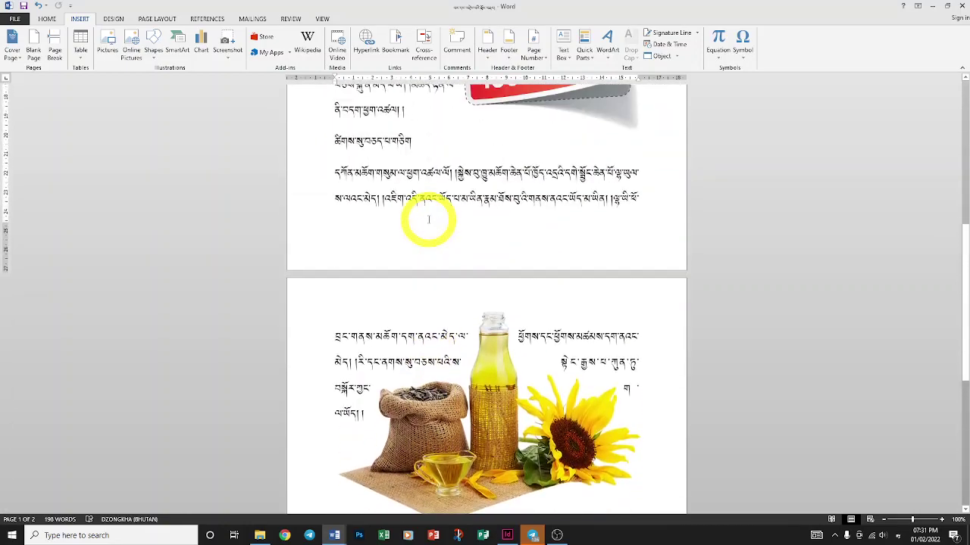
{"action": "scroll", "coordinate": [429, 219], "scroll_direction": "up", "scroll_amount": 3}
{"action": "scroll", "coordinate": [428, 220], "scroll_direction": "up", "scroll_amount": 3}
{"action": "scroll", "coordinate": [426, 217], "scroll_direction": "up", "scroll_amount": 3}
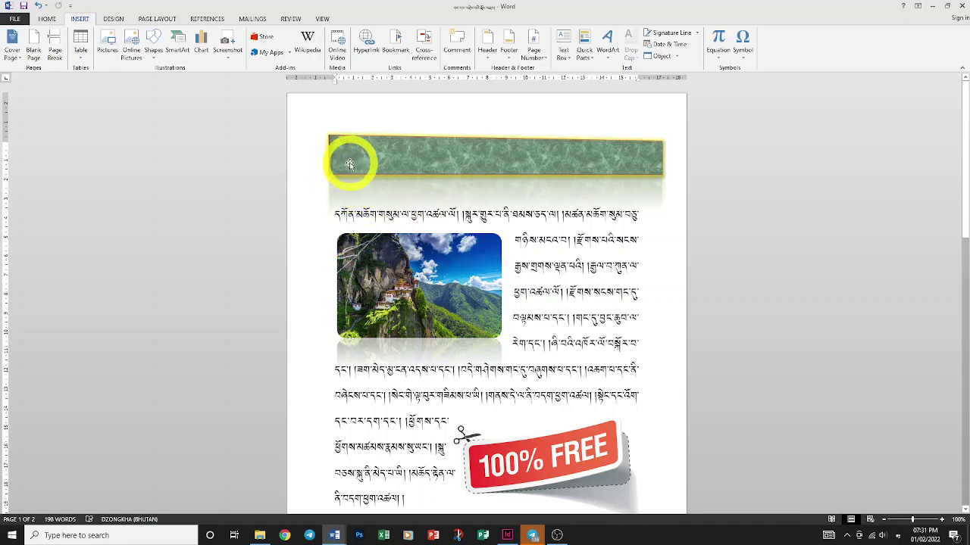
{"action": "left_click", "coordinate": [15, 18]}
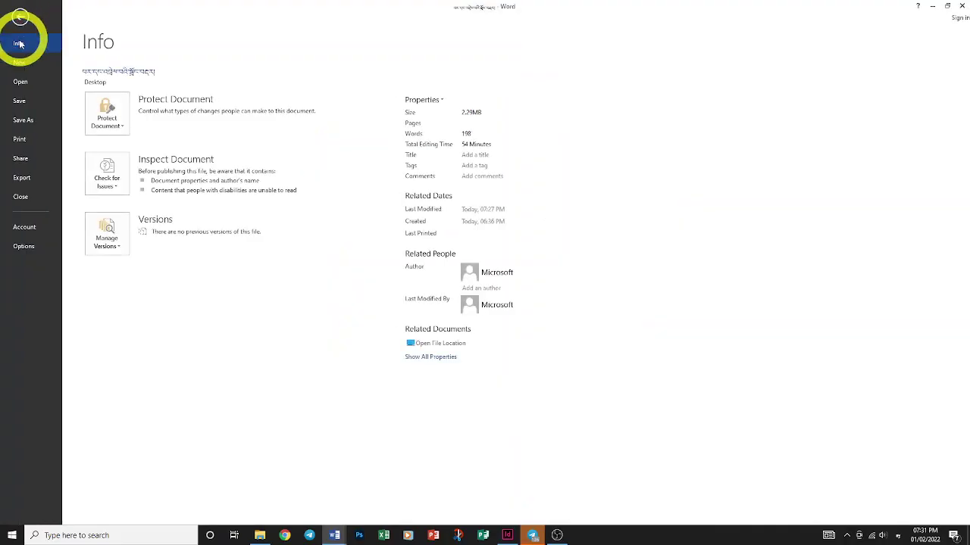
- Create a new blank document and start inserting a picture from the computer
{"action": "left_click", "coordinate": [22, 63]}
{"action": "left_click", "coordinate": [157, 144]}
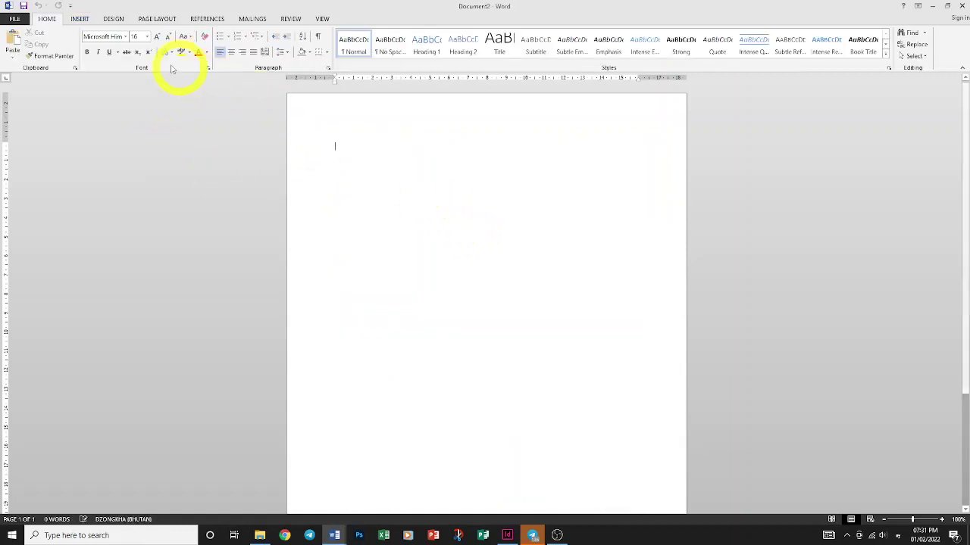
{"action": "left_click", "coordinate": [79, 20]}
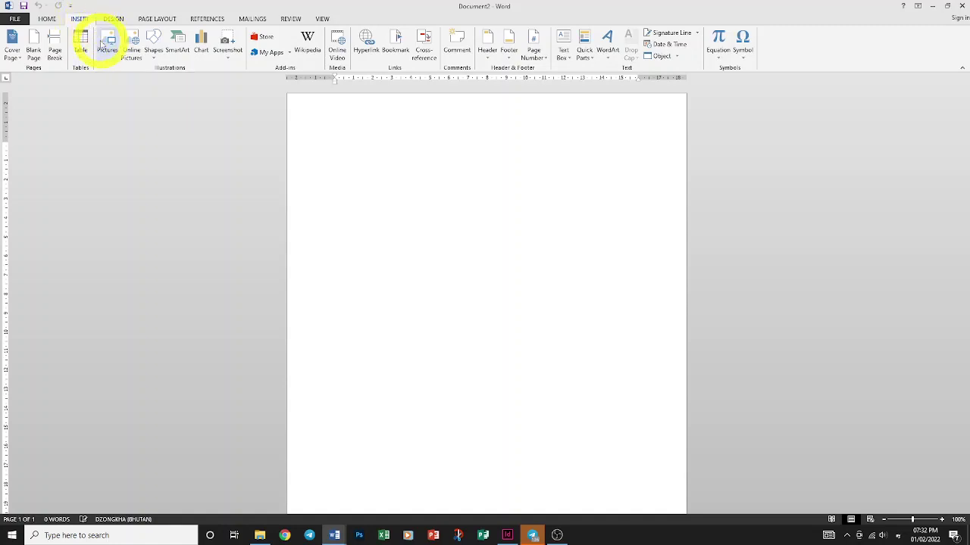
{"action": "left_click", "coordinate": [103, 44]}
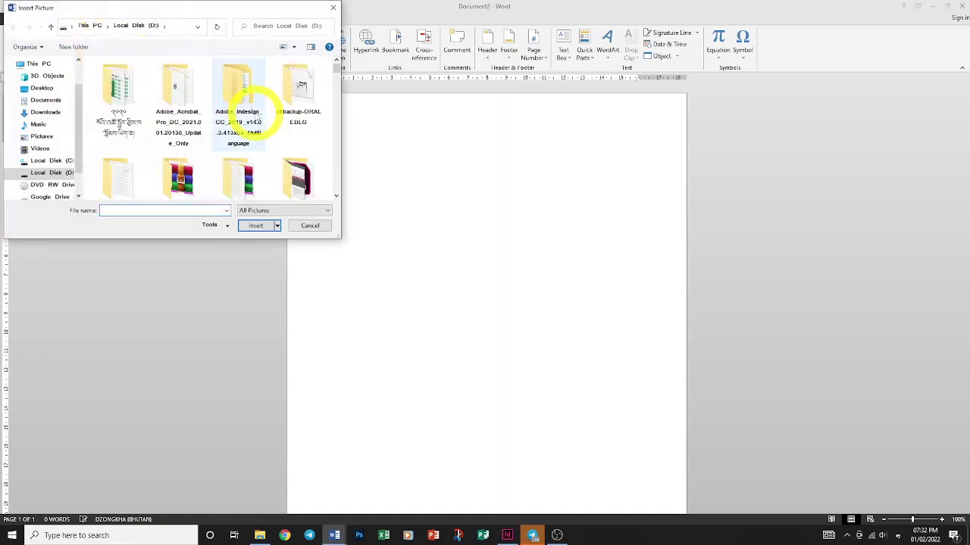
- Scroll the Insert Picture dialog and select the Top-10 Bhutan places image
{"action": "scroll", "coordinate": [250, 136], "scroll_direction": "down", "scroll_amount": 2}
{"action": "scroll", "coordinate": [256, 115], "scroll_direction": "down", "scroll_amount": 2}
{"action": "scroll", "coordinate": [256, 116], "scroll_direction": "down", "scroll_amount": 2}
{"action": "scroll", "coordinate": [256, 116], "scroll_direction": "down", "scroll_amount": 2}
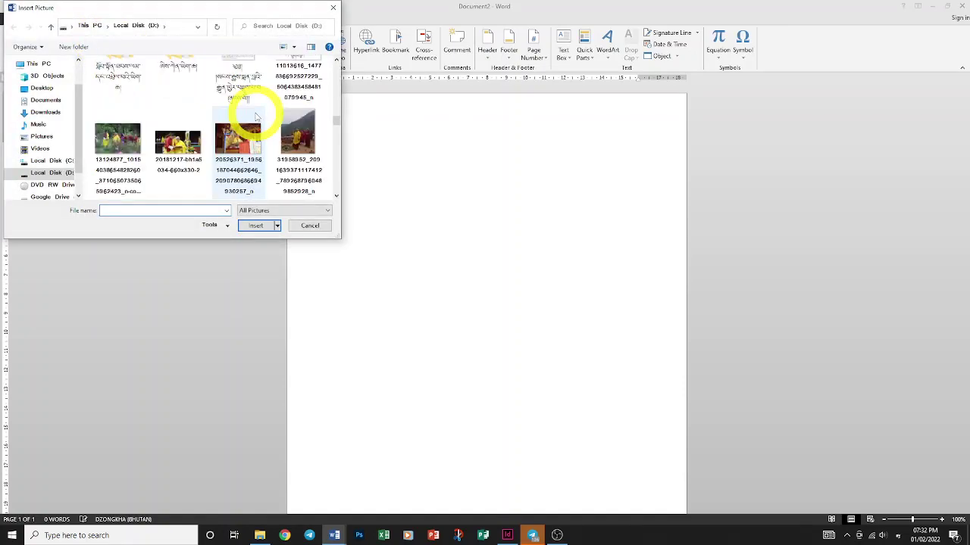
{"action": "scroll", "coordinate": [256, 115], "scroll_direction": "down", "scroll_amount": 2}
{"action": "scroll", "coordinate": [256, 116], "scroll_direction": "down", "scroll_amount": 2}
{"action": "scroll", "coordinate": [256, 116], "scroll_direction": "down", "scroll_amount": 2}
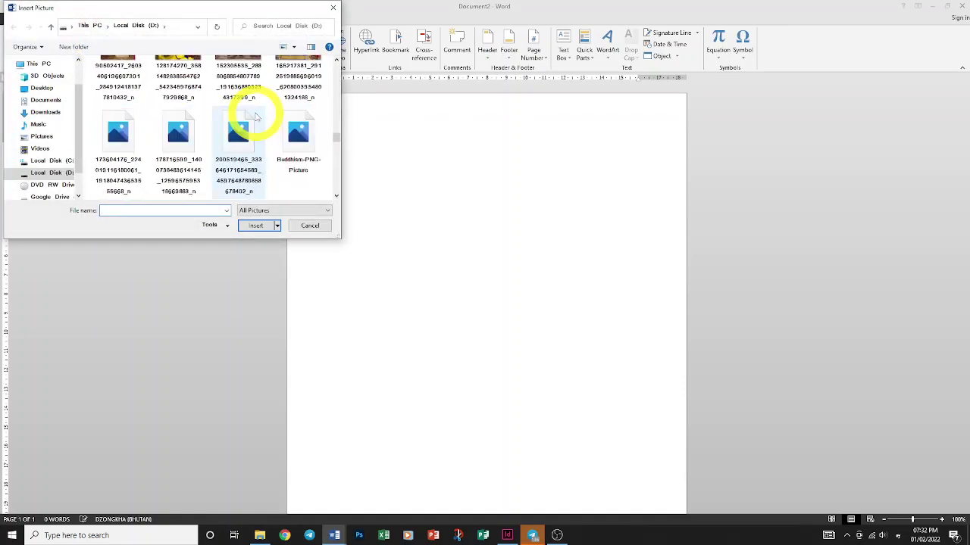
{"action": "scroll", "coordinate": [257, 117], "scroll_direction": "down", "scroll_amount": 1}
{"action": "scroll", "coordinate": [258, 117], "scroll_direction": "down", "scroll_amount": 2}
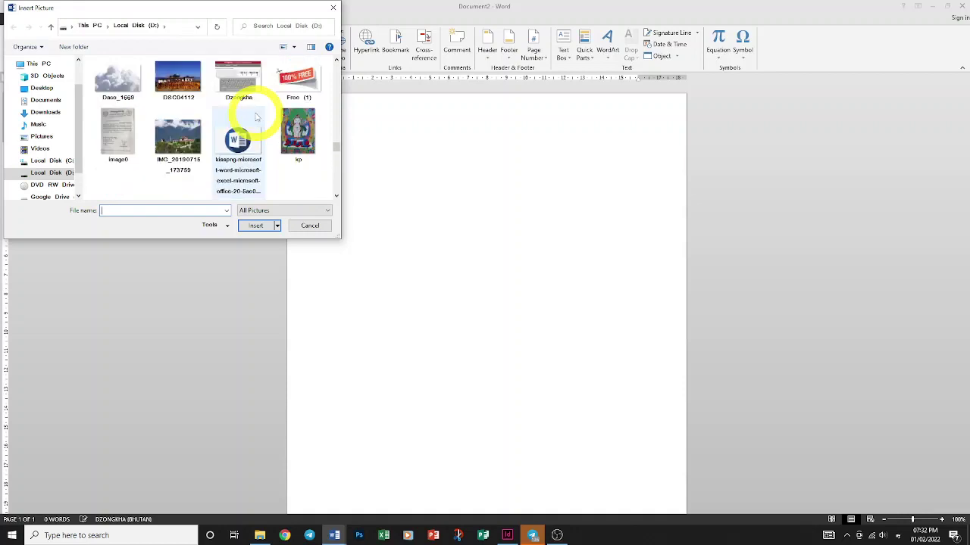
{"action": "scroll", "coordinate": [188, 137], "scroll_direction": "down", "scroll_amount": 2}
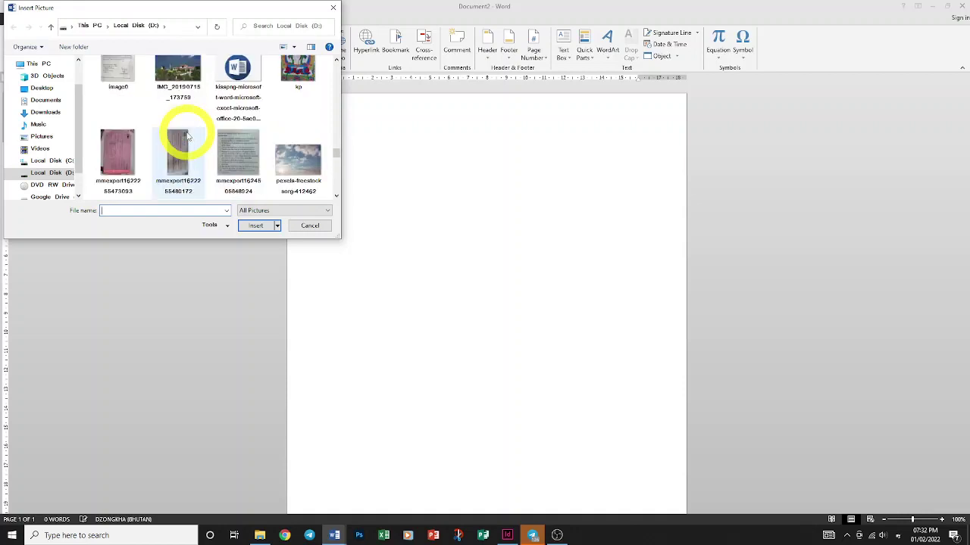
{"action": "scroll", "coordinate": [188, 137], "scroll_direction": "down", "scroll_amount": 2}
{"action": "scroll", "coordinate": [188, 137], "scroll_direction": "down", "scroll_amount": 2}
{"action": "scroll", "coordinate": [187, 137], "scroll_direction": "down", "scroll_amount": 2}
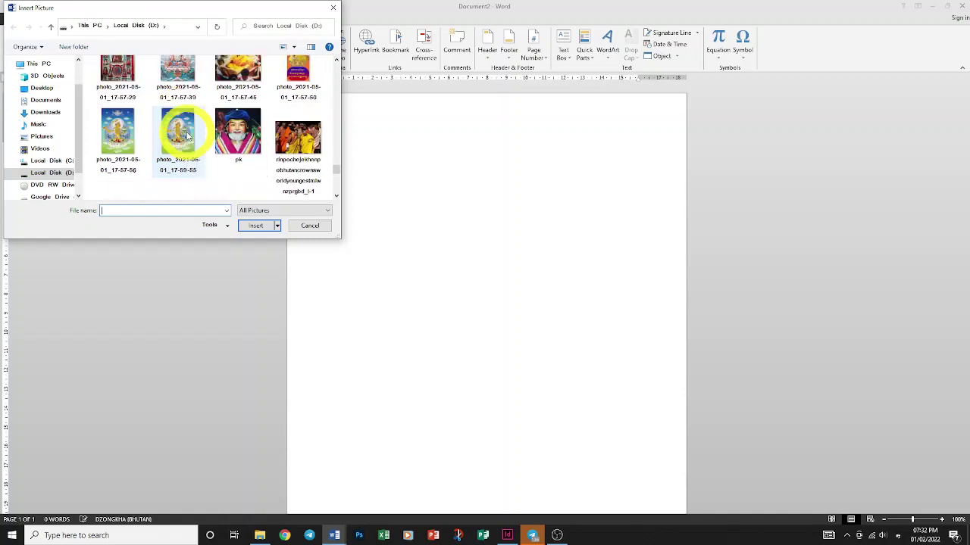
{"action": "scroll", "coordinate": [188, 135], "scroll_direction": "down", "scroll_amount": 2}
{"action": "left_click", "coordinate": [286, 144]}
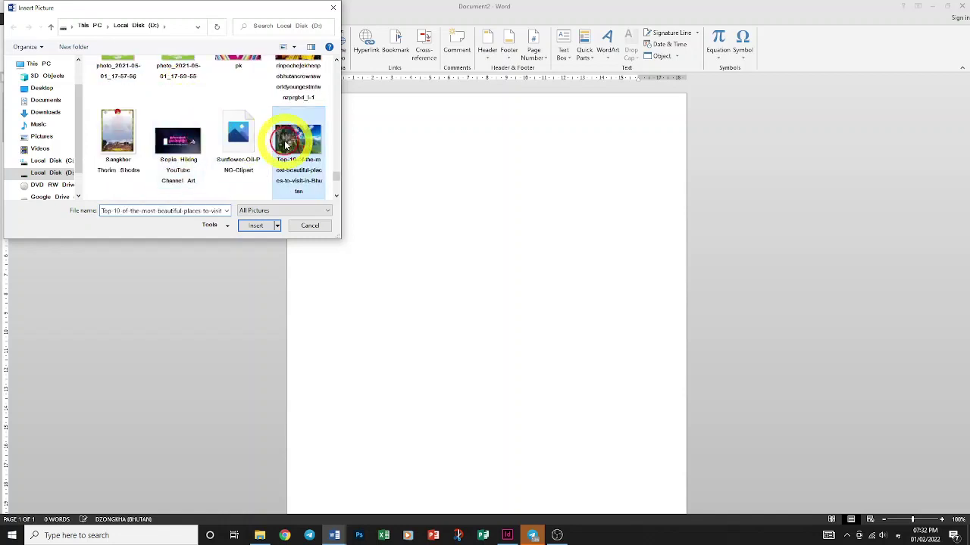
- Insert the Bhutan cliff-monastery photo (10.14 × 15.92 cm) and drag it near the page top
{"action": "left_click", "coordinate": [267, 231]}
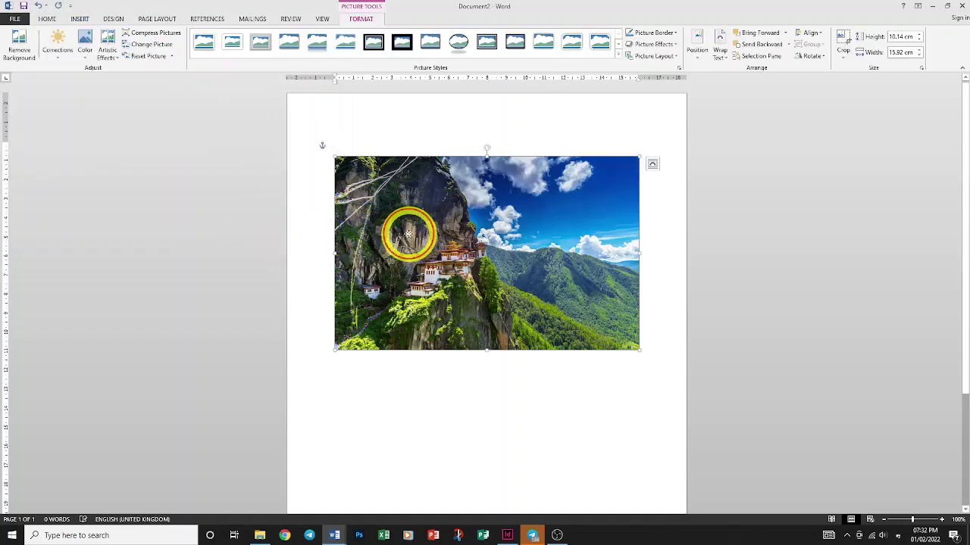
{"action": "mouse_move", "coordinate": [408, 235]}
{"action": "left_mouse_down"}
{"action": "mouse_move", "coordinate": [388, 234]}
{"action": "mouse_move", "coordinate": [434, 244]}
{"action": "left_mouse_up"}
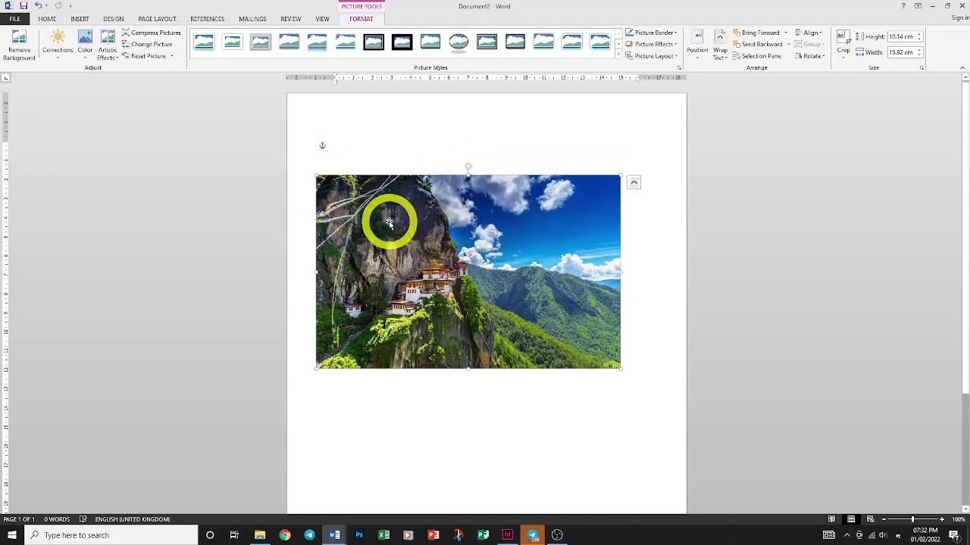
{"action": "left_click_drag", "start_coordinate": [389, 216], "coordinate": [447, 210]}
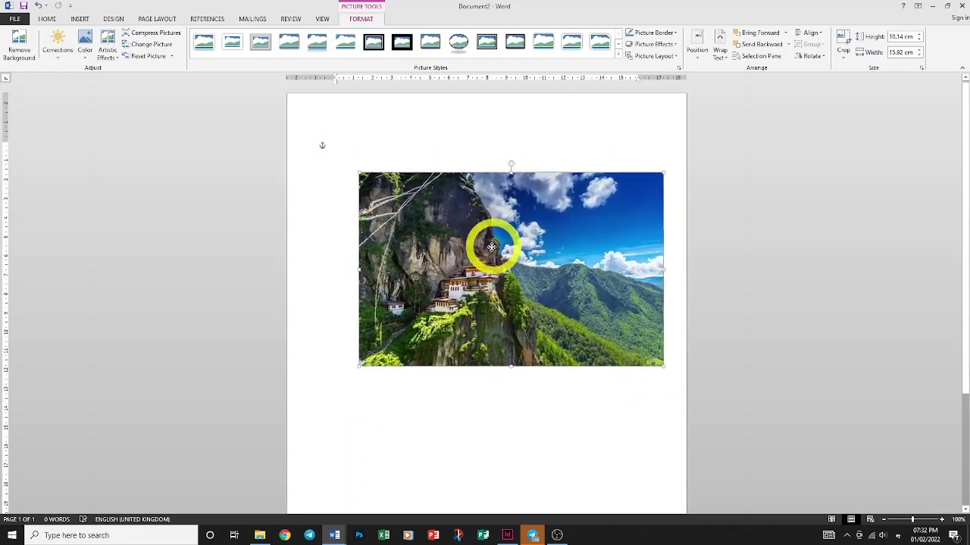
{"action": "mouse_move", "coordinate": [447, 210]}
{"action": "left_mouse_down"}
{"action": "mouse_move", "coordinate": [459, 240]}
{"action": "mouse_move", "coordinate": [448, 246]}
{"action": "left_mouse_up"}
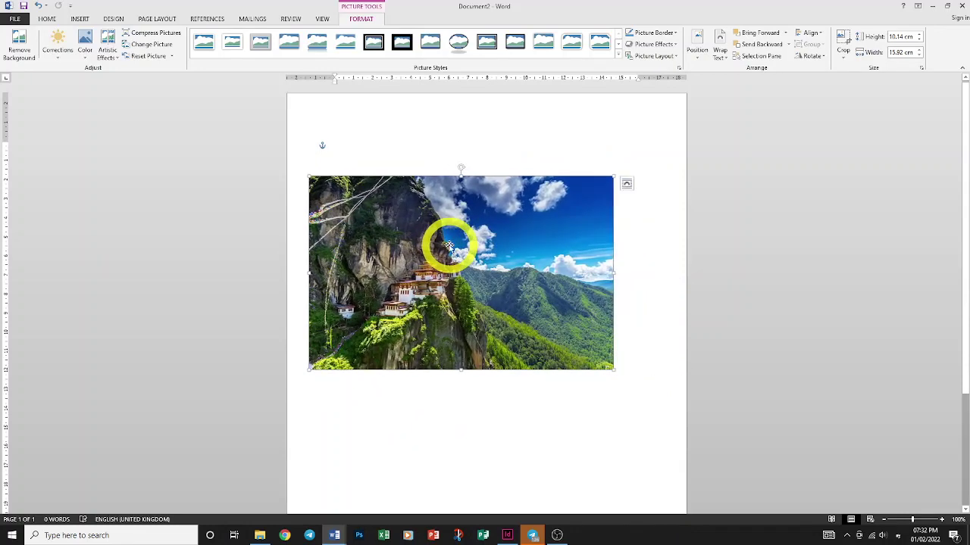
{"action": "mouse_move", "coordinate": [449, 246]}
{"action": "left_mouse_down"}
{"action": "mouse_move", "coordinate": [436, 176]}
{"action": "mouse_move", "coordinate": [453, 258]}
{"action": "mouse_move", "coordinate": [454, 246]}
{"action": "left_mouse_up"}
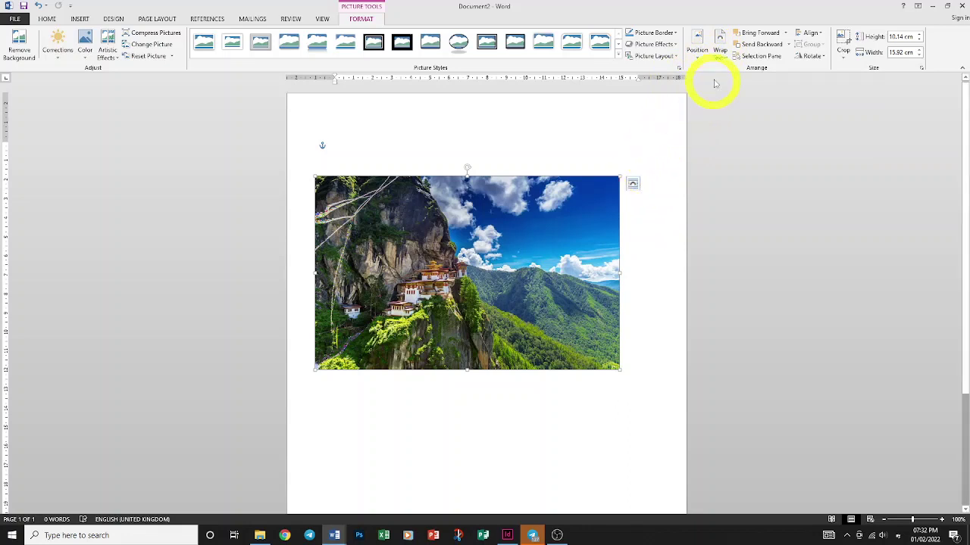
{"action": "mouse_move", "coordinate": [545, 206]}
{"action": "left_mouse_down"}
{"action": "mouse_move", "coordinate": [611, 180]}
{"action": "mouse_move", "coordinate": [554, 182]}
{"action": "left_mouse_up"}
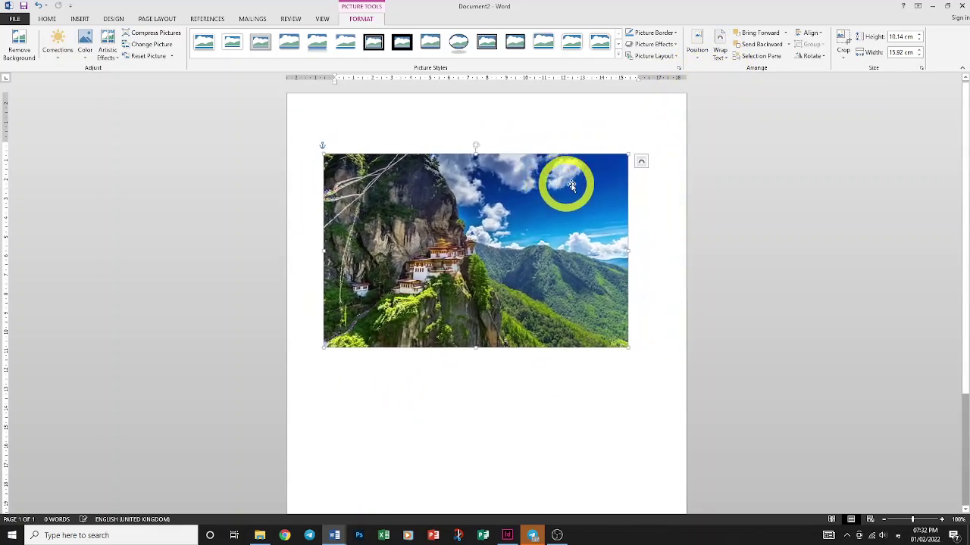
- Drag the Bhutan photo lower on the page and add a blank line at the top
{"action": "left_click", "coordinate": [722, 57]}
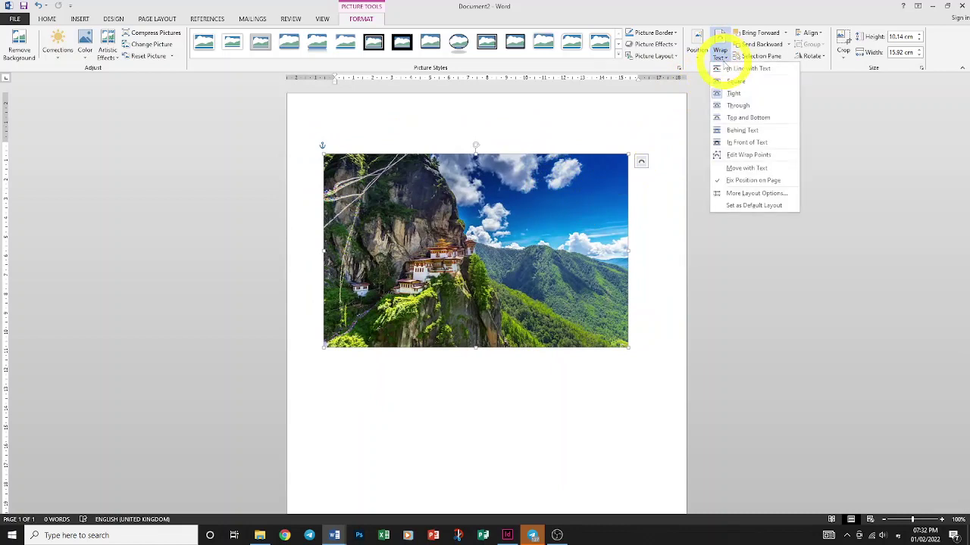
{"action": "left_click", "coordinate": [725, 60]}
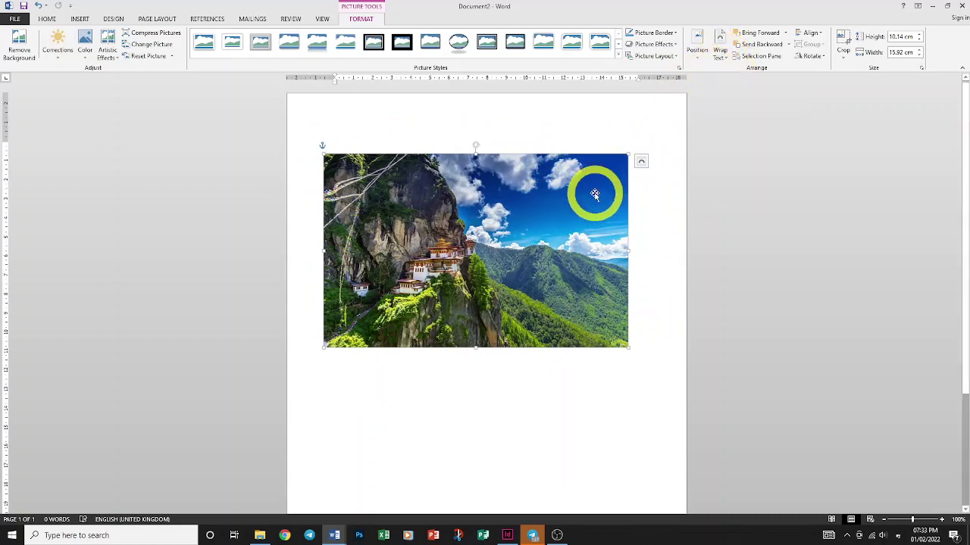
{"action": "left_click_drag", "start_coordinate": [595, 195], "coordinate": [554, 220]}
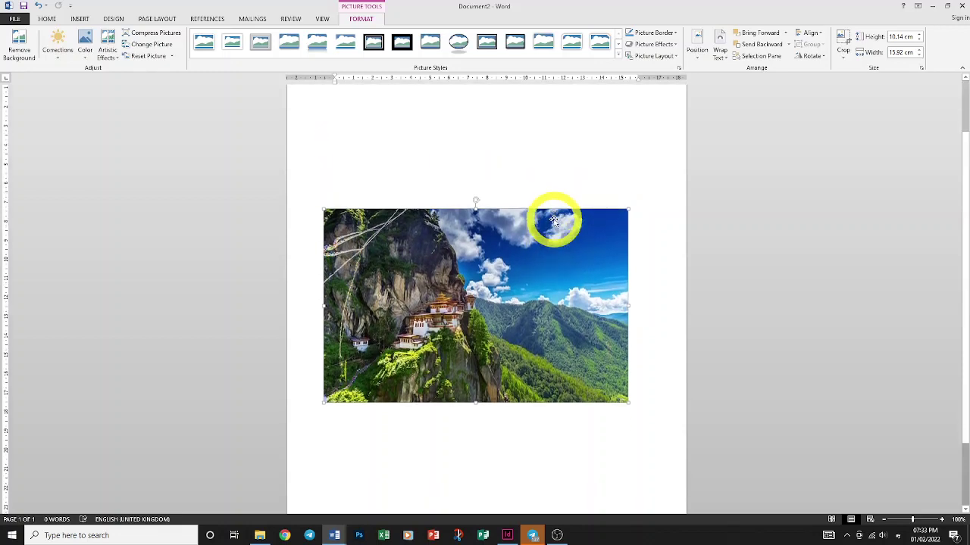
{"action": "left_click_drag", "start_coordinate": [553, 221], "coordinate": [500, 225]}
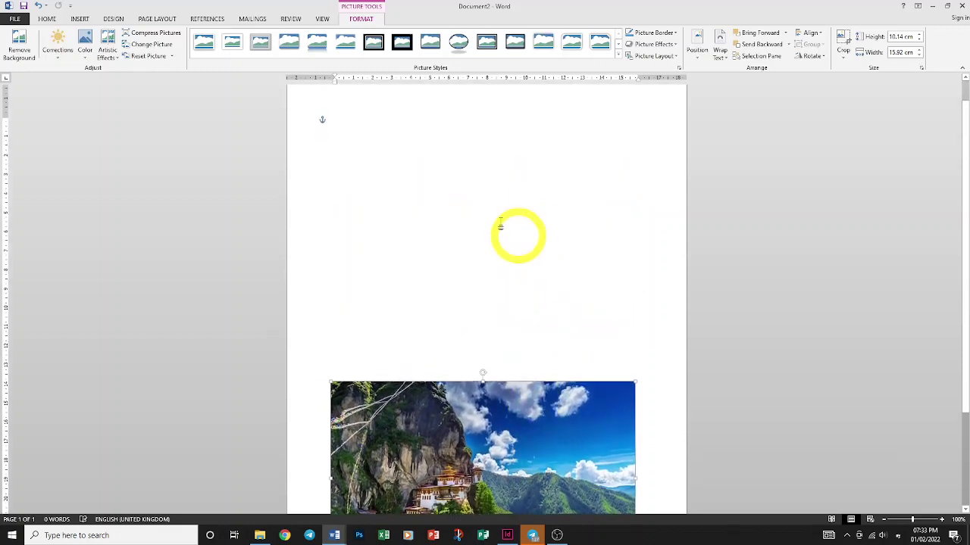
{"action": "left_click", "coordinate": [321, 125]}
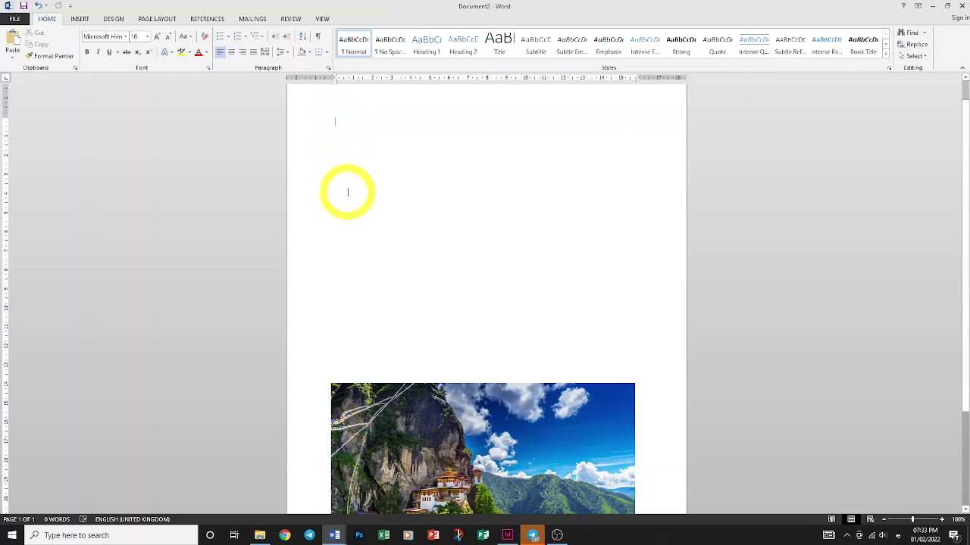
{"action": "key", "text": "Return"}
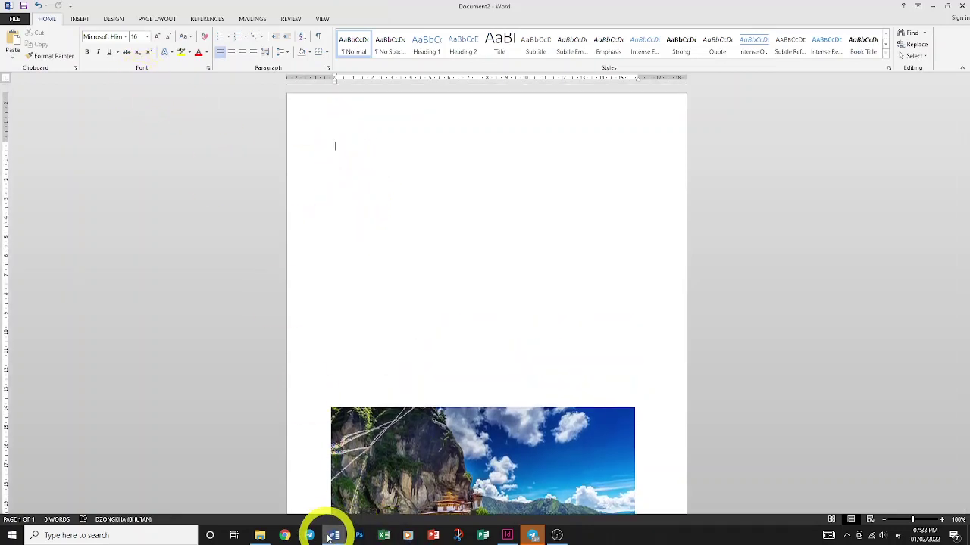
- Copy the Dzongkha text from the other document's window
{"action": "mouse_move", "coordinate": [330, 535]}
{"action": "left_click", "coordinate": [339, 492]}
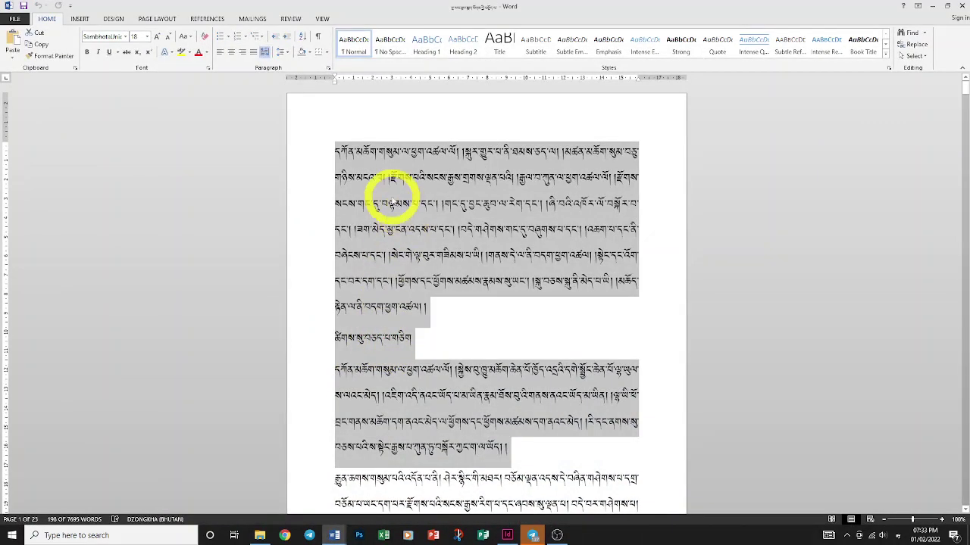
{"action": "left_click", "coordinate": [319, 156]}
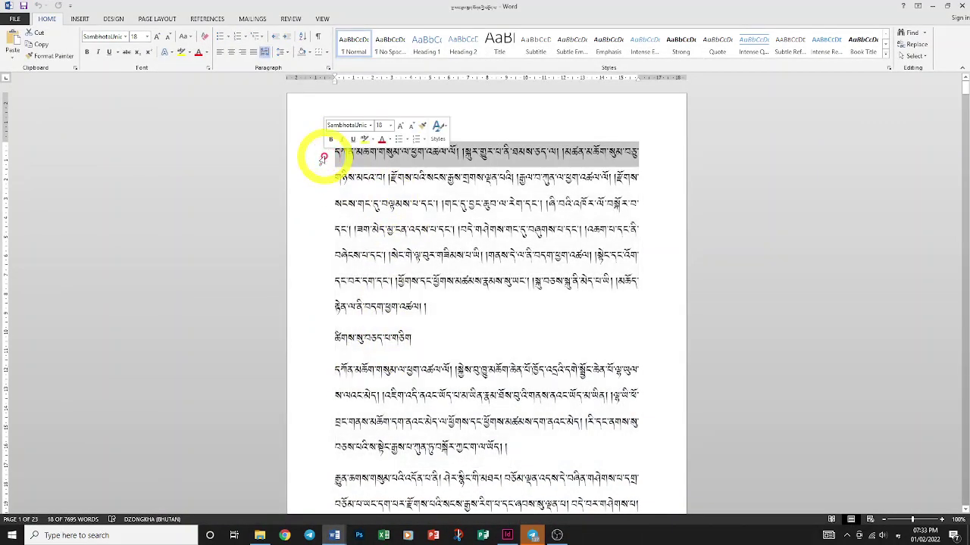
{"action": "left_click_drag", "start_coordinate": [316, 179], "coordinate": [356, 523]}
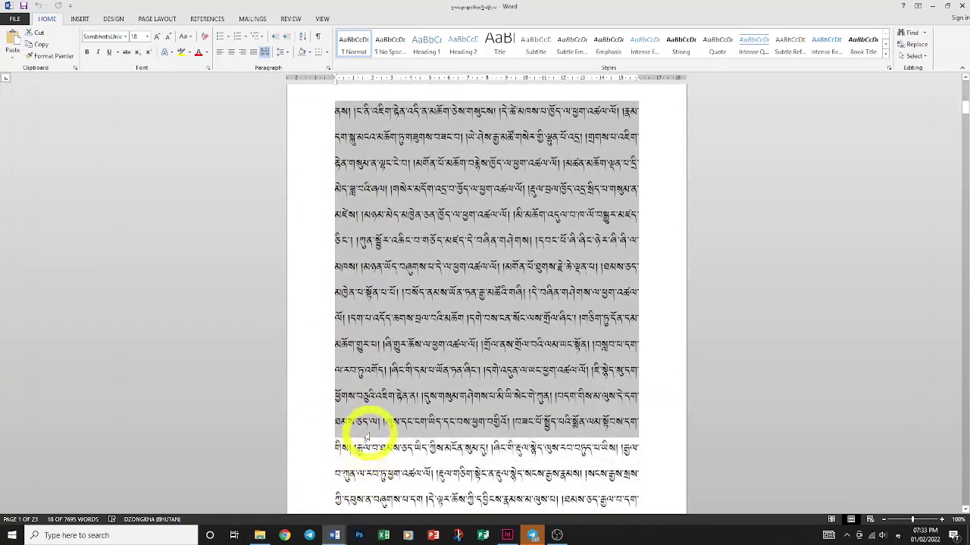
{"action": "left_click_drag", "start_coordinate": [356, 523], "coordinate": [356, 515]}
{"action": "right_click", "coordinate": [415, 305]}
{"action": "left_click", "coordinate": [397, 309]}
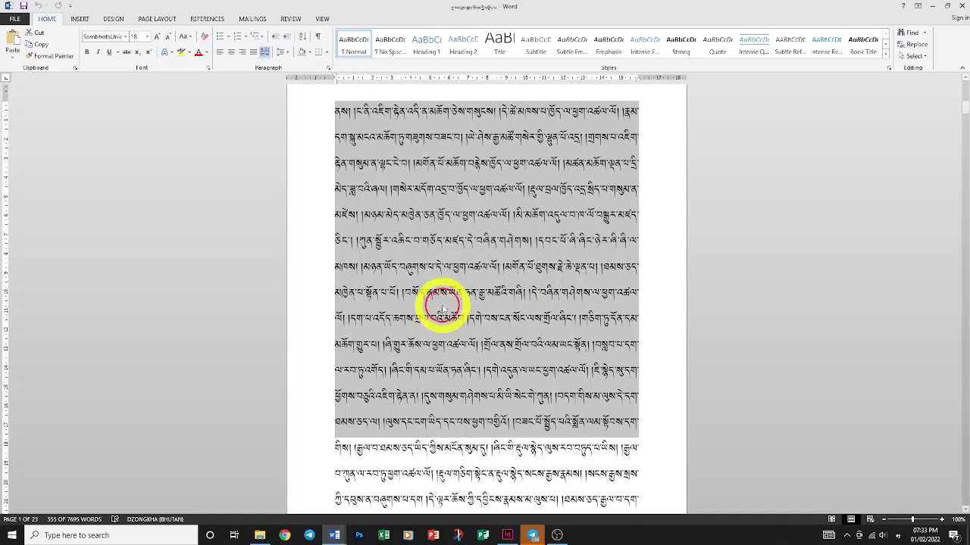
- Return to Document2 and bring up paste options at the insertion point
{"action": "mouse_move", "coordinate": [334, 530]}
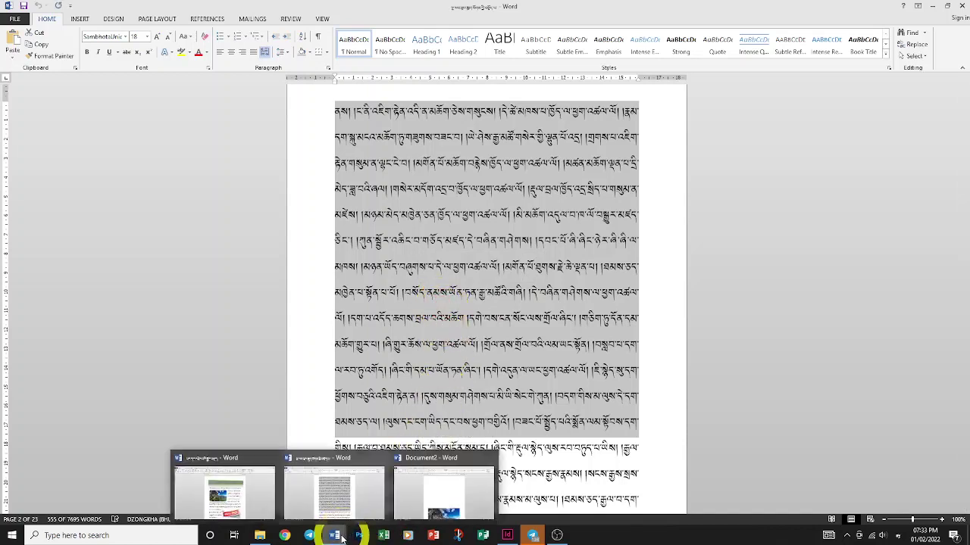
{"action": "left_click", "coordinate": [420, 494]}
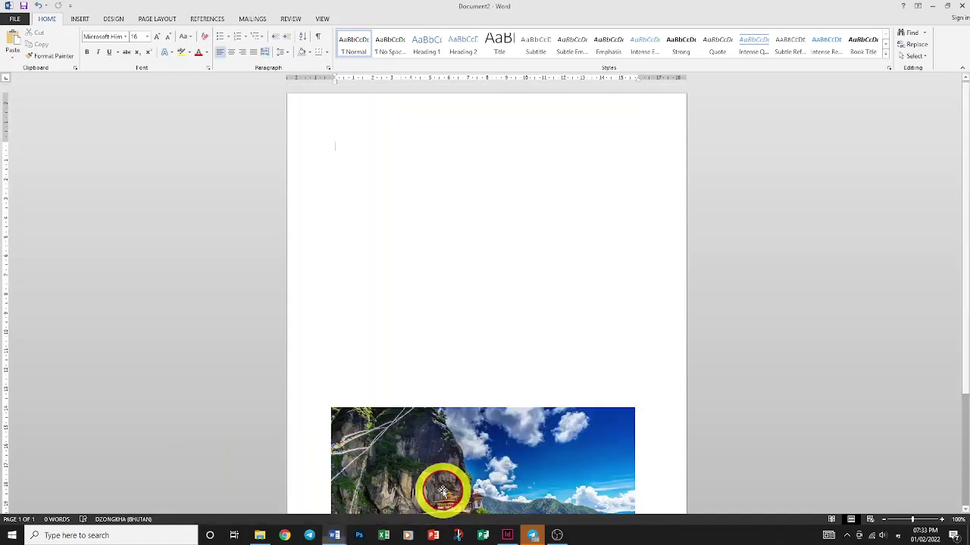
{"action": "right_click", "coordinate": [342, 149]}
- Paste the copied Dzongkha text into Document2 and scroll through the result
{"action": "left_click", "coordinate": [346, 196]}
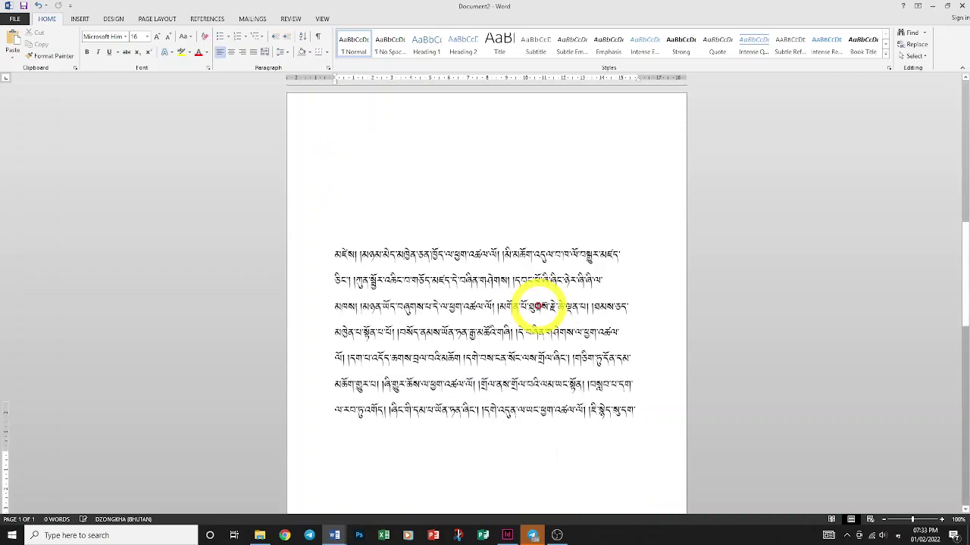
{"action": "scroll", "coordinate": [565, 339], "scroll_direction": "up", "scroll_amount": 3}
{"action": "scroll", "coordinate": [565, 339], "scroll_direction": "up", "scroll_amount": 3}
{"action": "scroll", "coordinate": [565, 338], "scroll_direction": "up", "scroll_amount": 3}
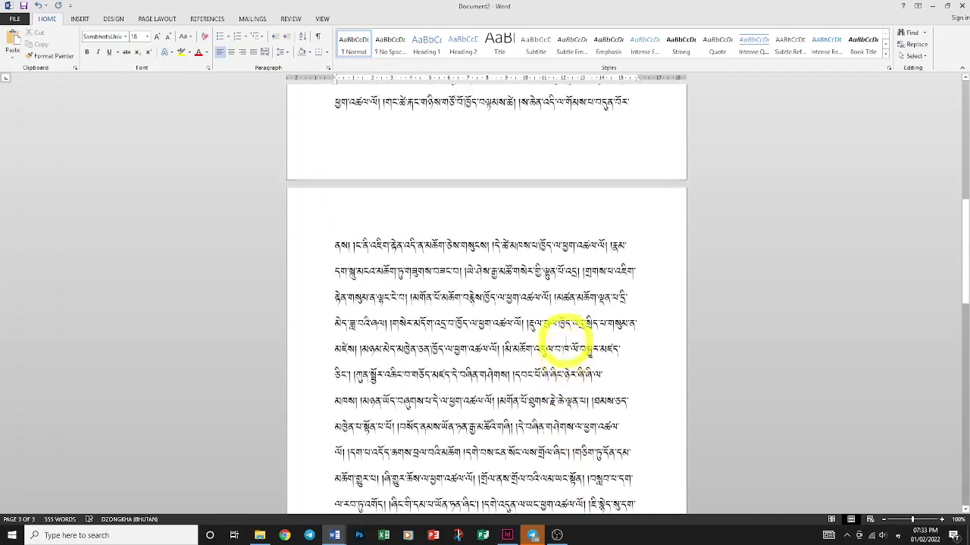
{"action": "scroll", "coordinate": [565, 340], "scroll_direction": "up", "scroll_amount": 3}
{"action": "scroll", "coordinate": [565, 341], "scroll_direction": "up", "scroll_amount": 3}
{"action": "scroll", "coordinate": [565, 340], "scroll_direction": "up", "scroll_amount": 1}
{"action": "scroll", "coordinate": [565, 341], "scroll_direction": "up", "scroll_amount": 1}
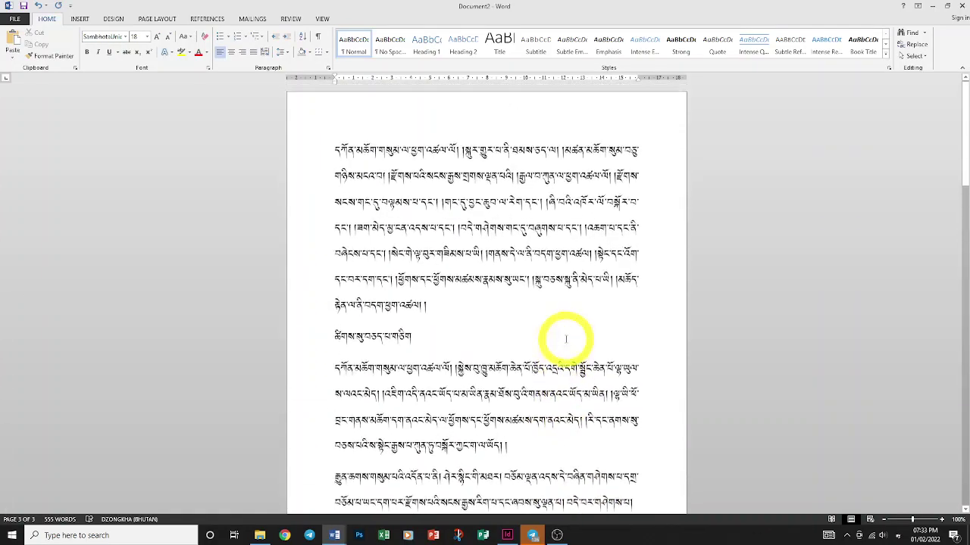
{"action": "scroll", "coordinate": [565, 340], "scroll_direction": "up", "scroll_amount": 1}
{"action": "scroll", "coordinate": [564, 339], "scroll_direction": "down", "scroll_amount": 5}
{"action": "scroll", "coordinate": [564, 338], "scroll_direction": "down", "scroll_amount": 3}
{"action": "scroll", "coordinate": [565, 338], "scroll_direction": "down", "scroll_amount": 4}
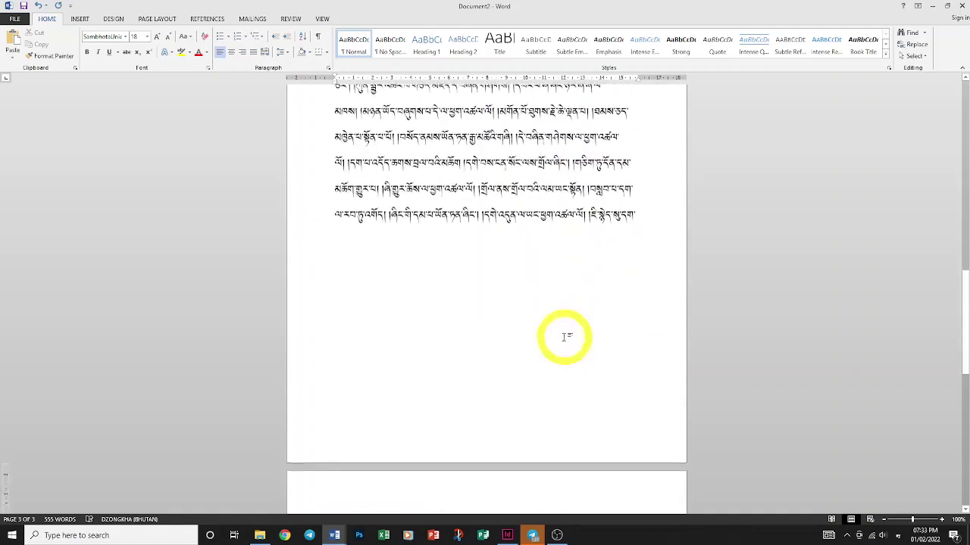
{"action": "scroll", "coordinate": [563, 336], "scroll_direction": "down", "scroll_amount": 4}
{"action": "scroll", "coordinate": [563, 335], "scroll_direction": "down", "scroll_amount": 3}
{"action": "scroll", "coordinate": [562, 335], "scroll_direction": "down", "scroll_amount": 1}
- Drag the photo up onto page 1, just below the first three text lines
{"action": "mouse_move", "coordinate": [493, 417]}
{"action": "left_mouse_down"}
{"action": "mouse_move", "coordinate": [510, 183]}
{"action": "mouse_move", "coordinate": [506, 239]}
{"action": "left_mouse_up"}
{"action": "left_click_drag", "start_coordinate": [520, 472], "coordinate": [529, 245]}
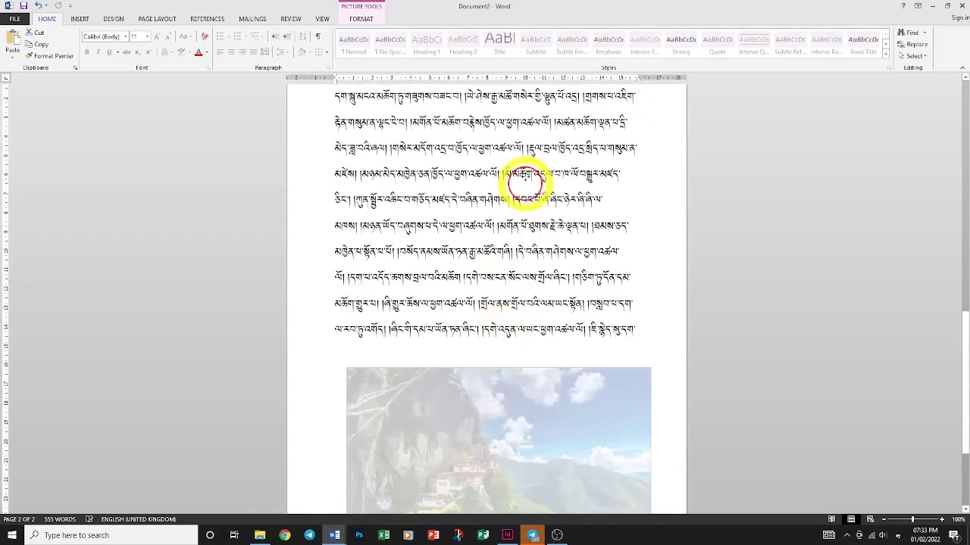
{"action": "scroll", "coordinate": [526, 254], "scroll_direction": "up", "scroll_amount": 6}
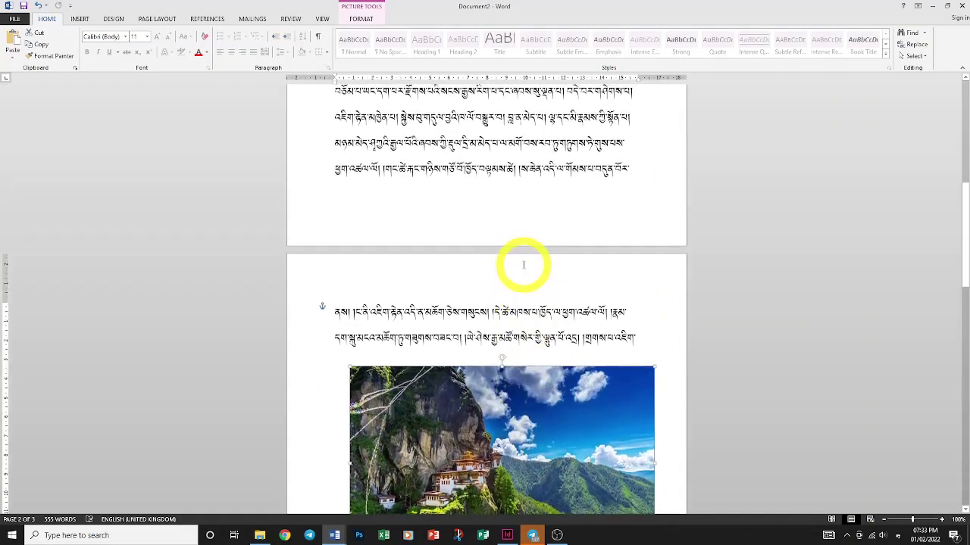
{"action": "left_click_drag", "start_coordinate": [526, 437], "coordinate": [516, 124]}
{"action": "scroll", "coordinate": [515, 223], "scroll_direction": "up", "scroll_amount": 3}
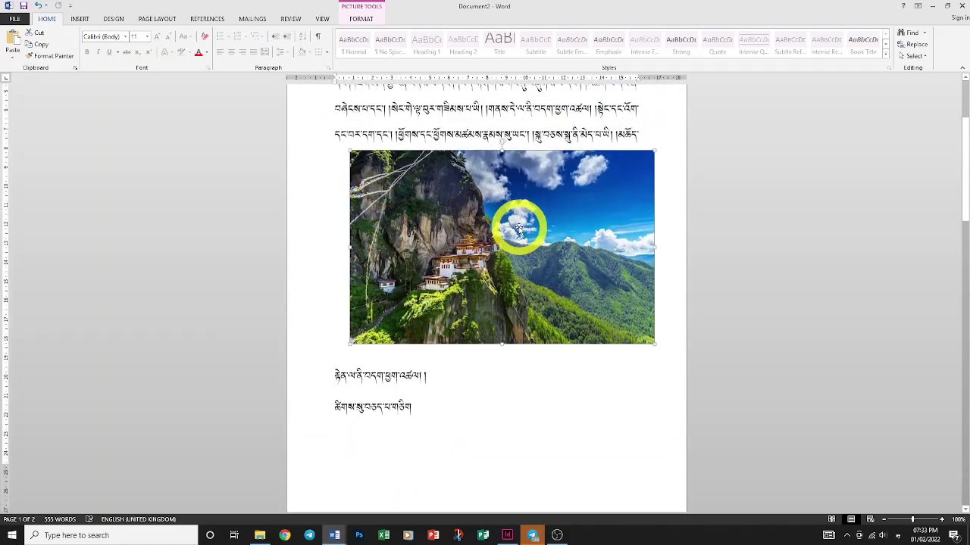
{"action": "left_click_drag", "start_coordinate": [517, 262], "coordinate": [506, 156]}
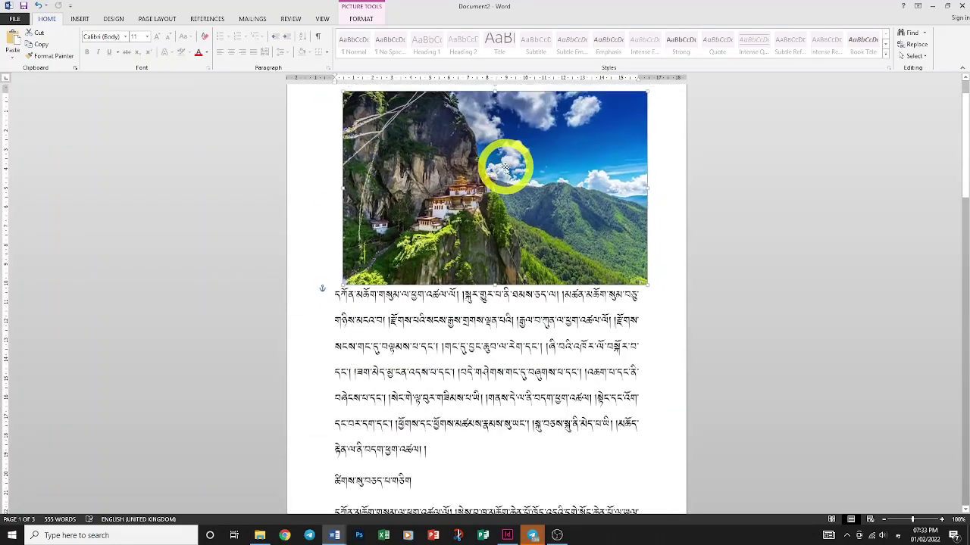
{"action": "scroll", "coordinate": [507, 197], "scroll_direction": "up", "scroll_amount": 1}
{"action": "mouse_move", "coordinate": [512, 234]}
{"action": "left_mouse_down"}
{"action": "mouse_move", "coordinate": [497, 306]}
{"action": "mouse_move", "coordinate": [500, 280]}
{"action": "left_mouse_up"}
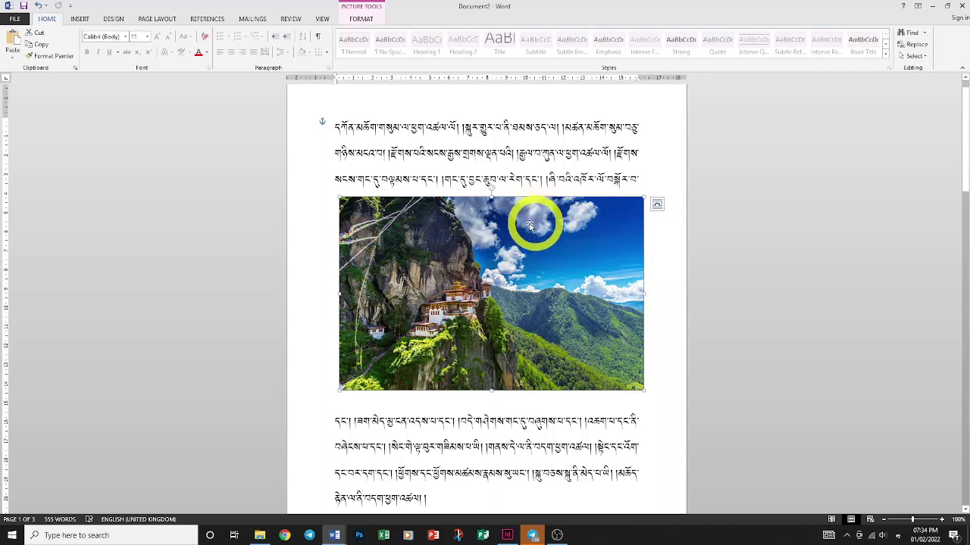
- Select the photo and view its picture formatting options
{"action": "left_click", "coordinate": [475, 154]}
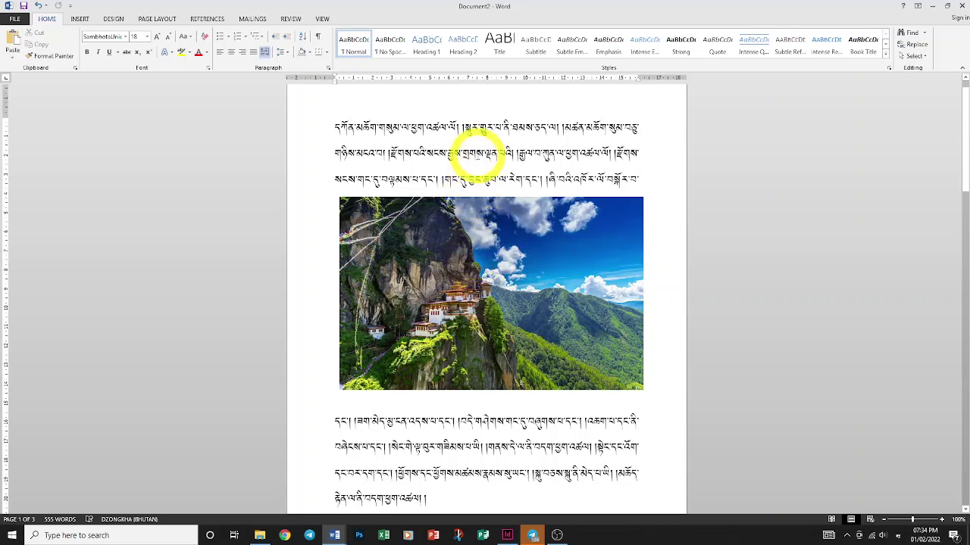
{"action": "left_click", "coordinate": [451, 259]}
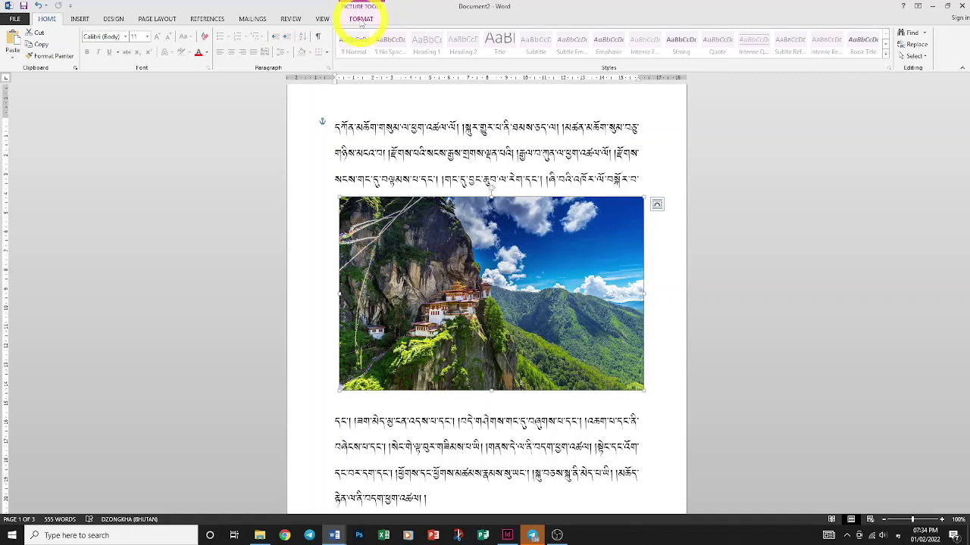
{"action": "left_click", "coordinate": [361, 19]}
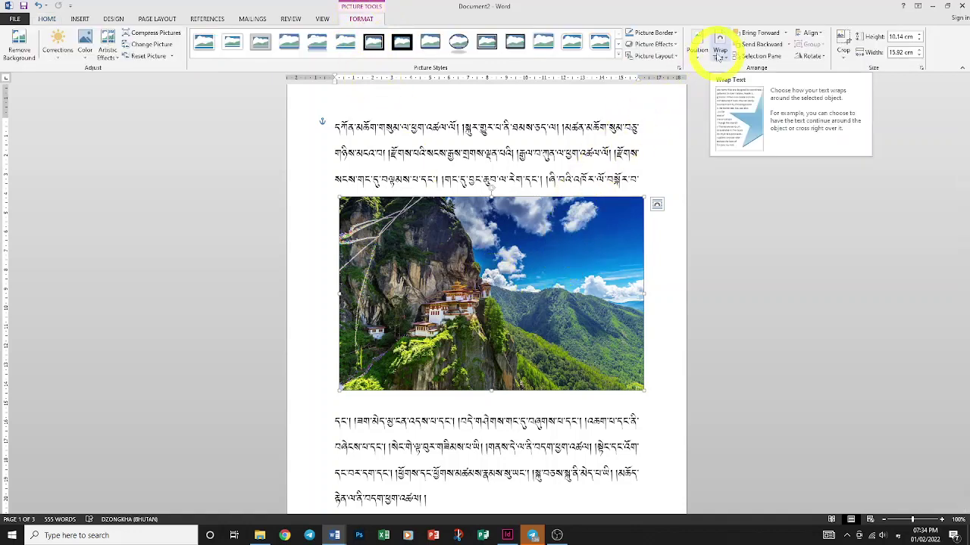
{"action": "left_click", "coordinate": [579, 152]}
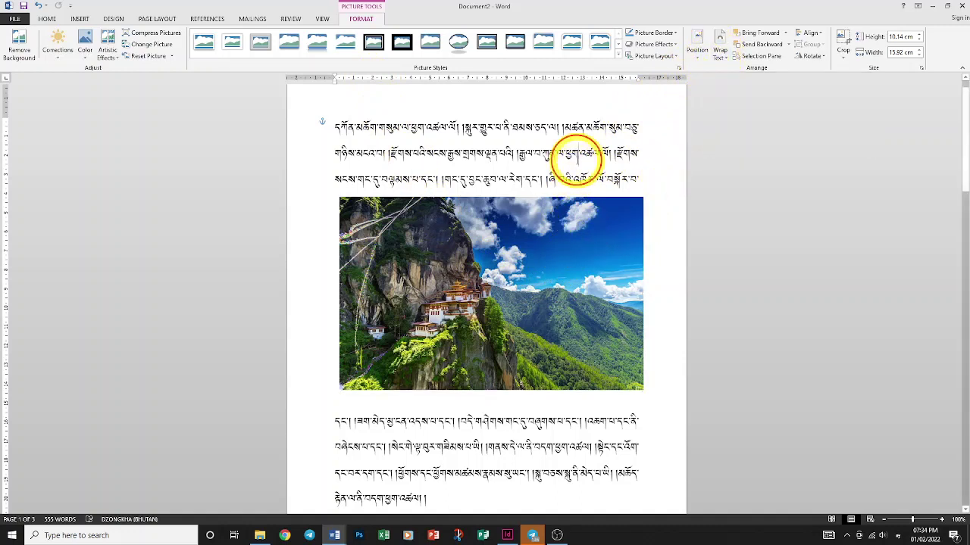
{"action": "left_click", "coordinate": [558, 259]}
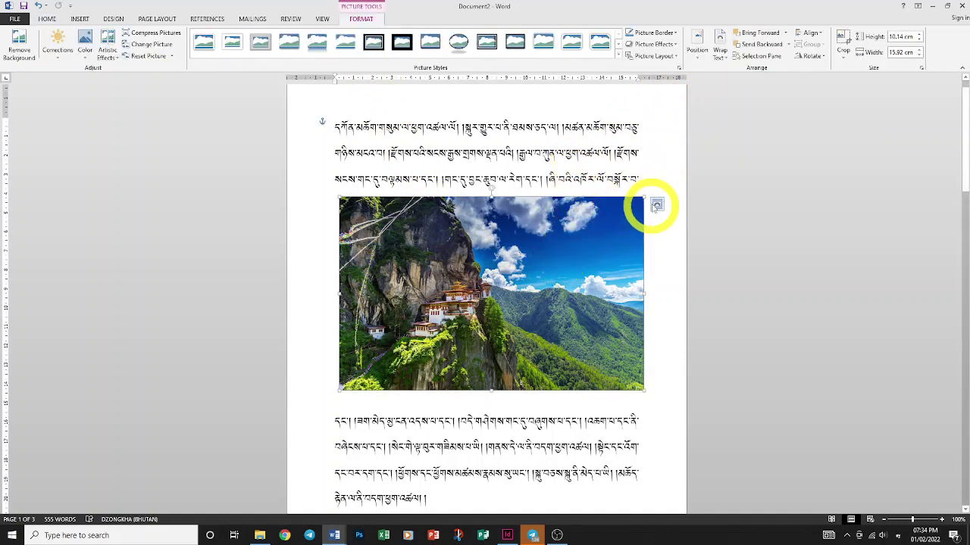
- Set the photo's text wrapping to Square and nudge it within the paragraph
{"action": "left_click", "coordinate": [659, 206]}
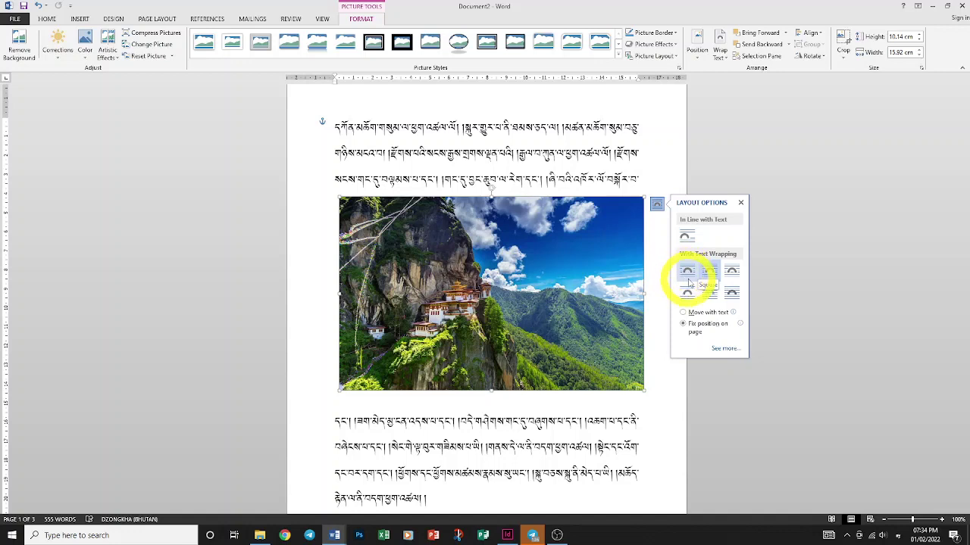
{"action": "left_click", "coordinate": [687, 273]}
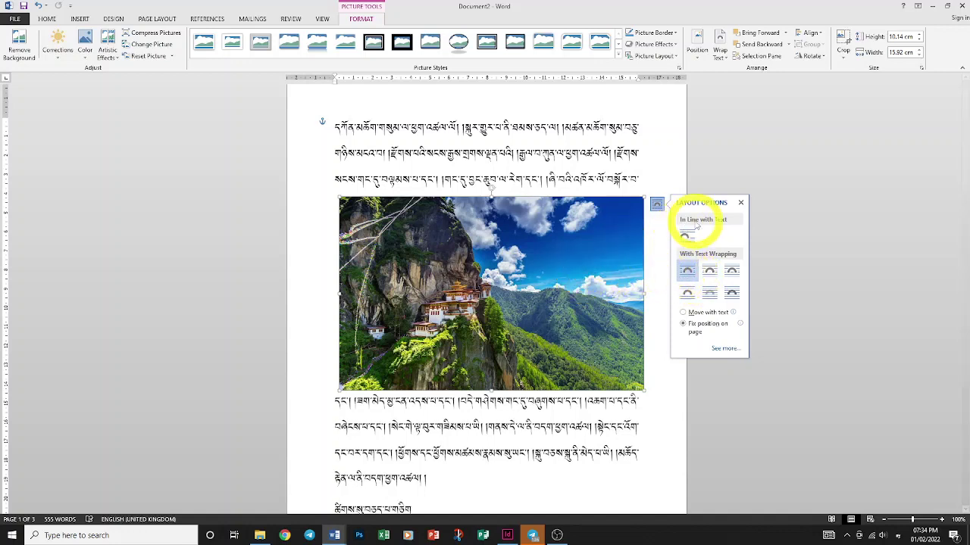
{"action": "scroll", "coordinate": [572, 267], "scroll_direction": "down", "scroll_amount": 1}
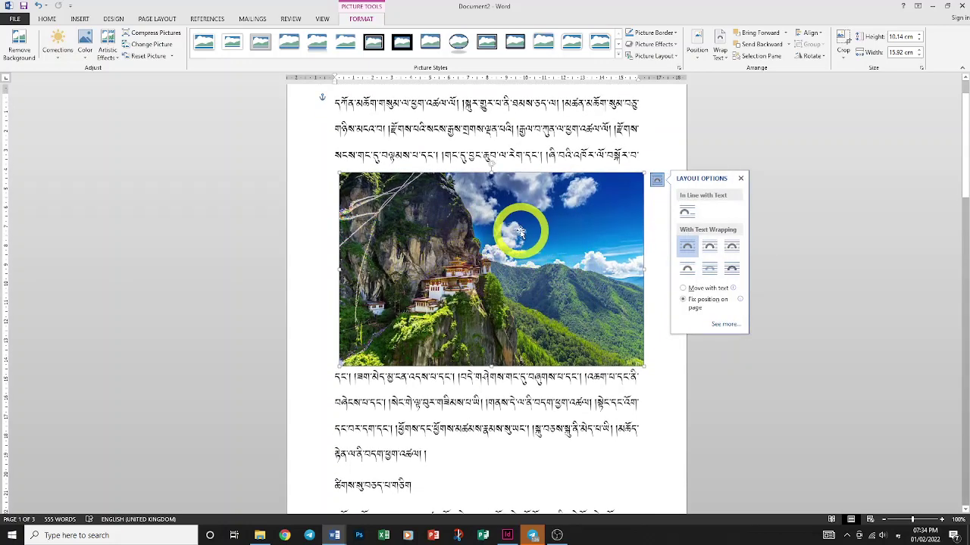
{"action": "mouse_move", "coordinate": [519, 223]}
{"action": "left_mouse_down"}
{"action": "mouse_move", "coordinate": [517, 204]}
{"action": "mouse_move", "coordinate": [505, 231]}
{"action": "left_mouse_up"}
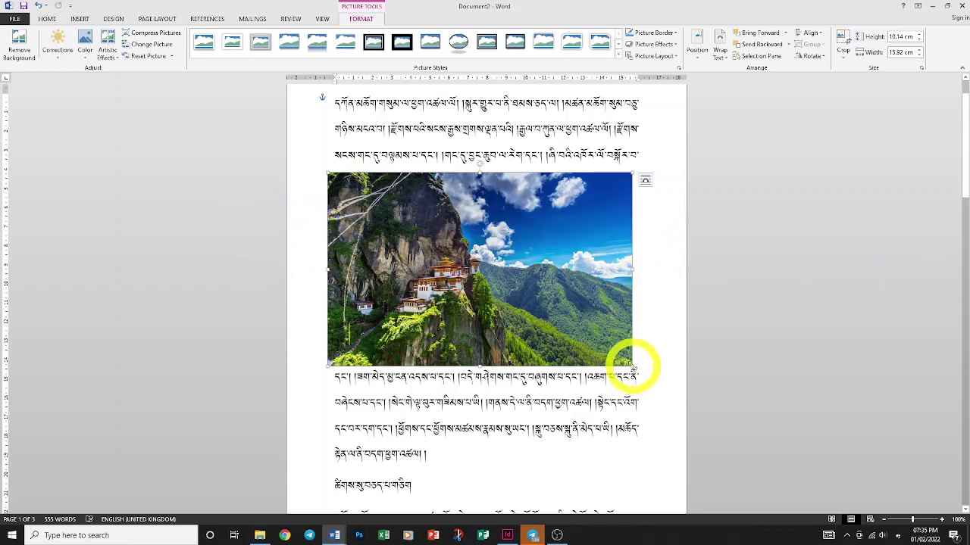
- Shrink the photo and move it into the middle of the opening paragraph
{"action": "left_click_drag", "start_coordinate": [628, 365], "coordinate": [493, 293]}
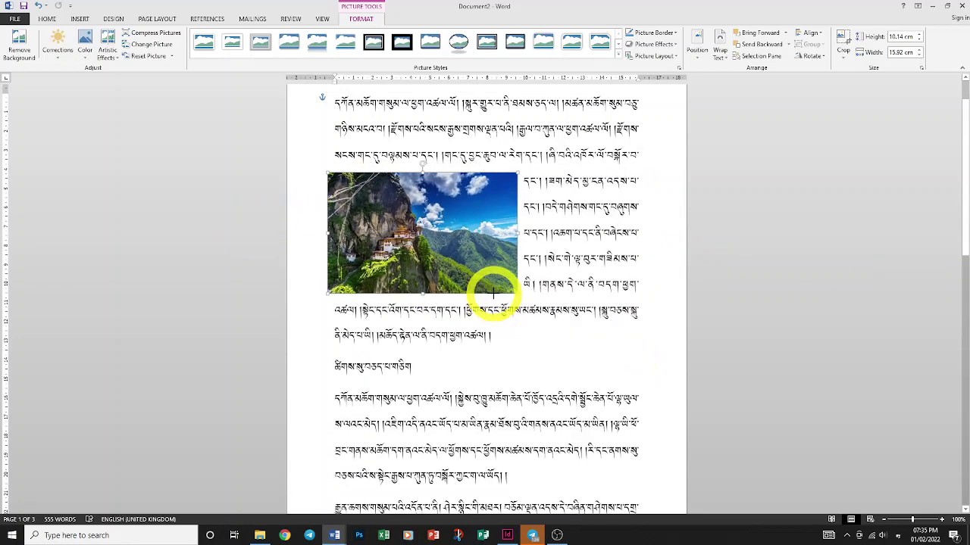
{"action": "mouse_move", "coordinate": [460, 245]}
{"action": "left_mouse_down"}
{"action": "mouse_move", "coordinate": [532, 256]}
{"action": "mouse_move", "coordinate": [523, 245]}
{"action": "left_mouse_up"}
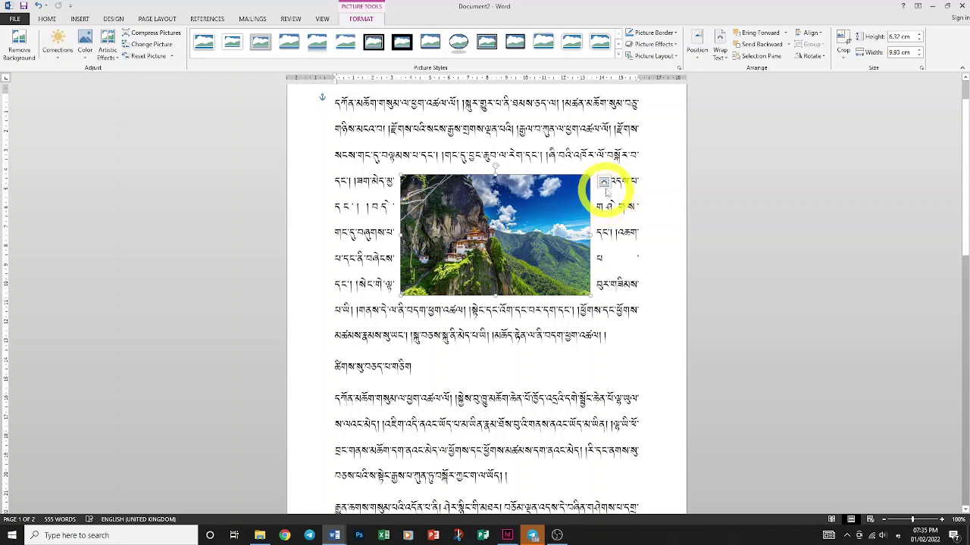
{"action": "left_click", "coordinate": [604, 182]}
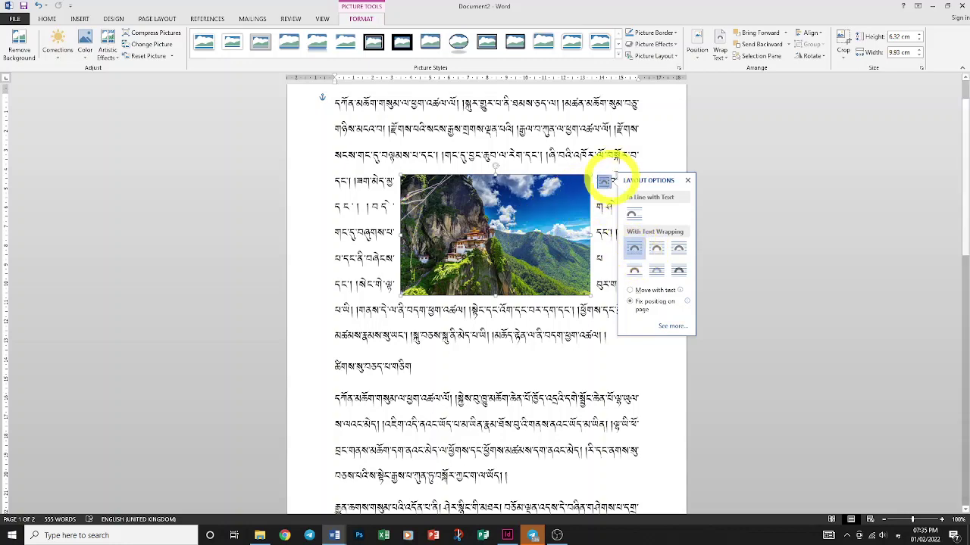
{"action": "left_click", "coordinate": [672, 147]}
{"action": "left_click_drag", "start_coordinate": [533, 244], "coordinate": [528, 266]}
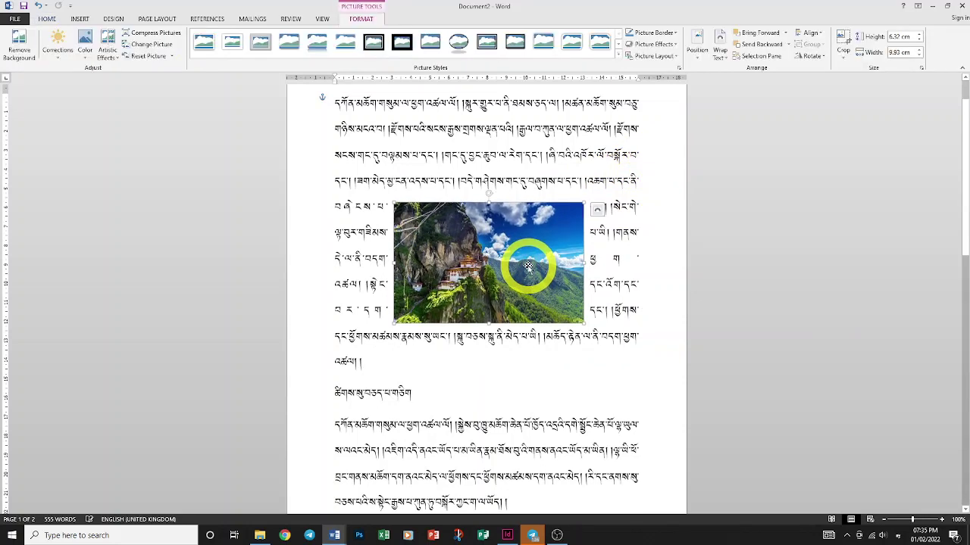
- Try Through and Tight wrapping, then settle on Top and Bottom and nudge the photo up
{"action": "left_click", "coordinate": [596, 211]}
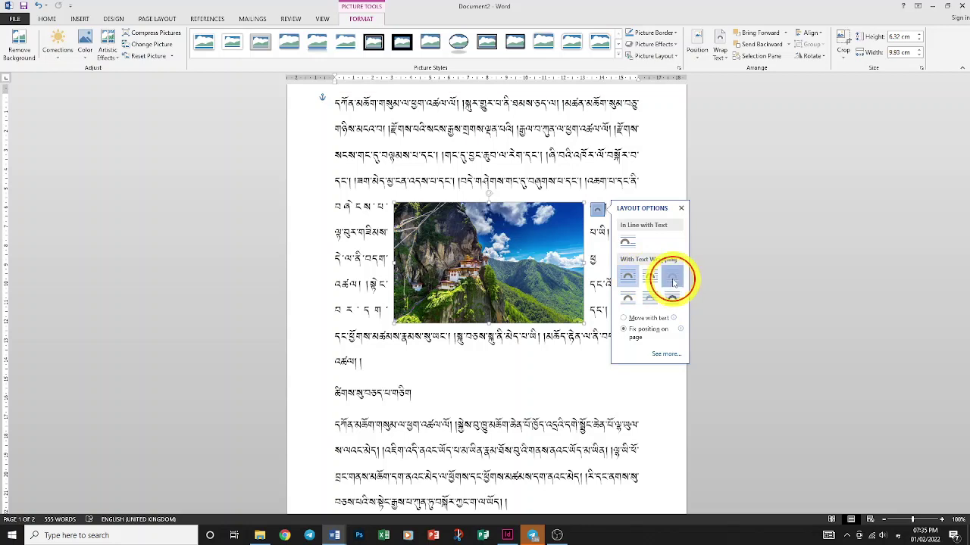
{"action": "left_click", "coordinate": [674, 282]}
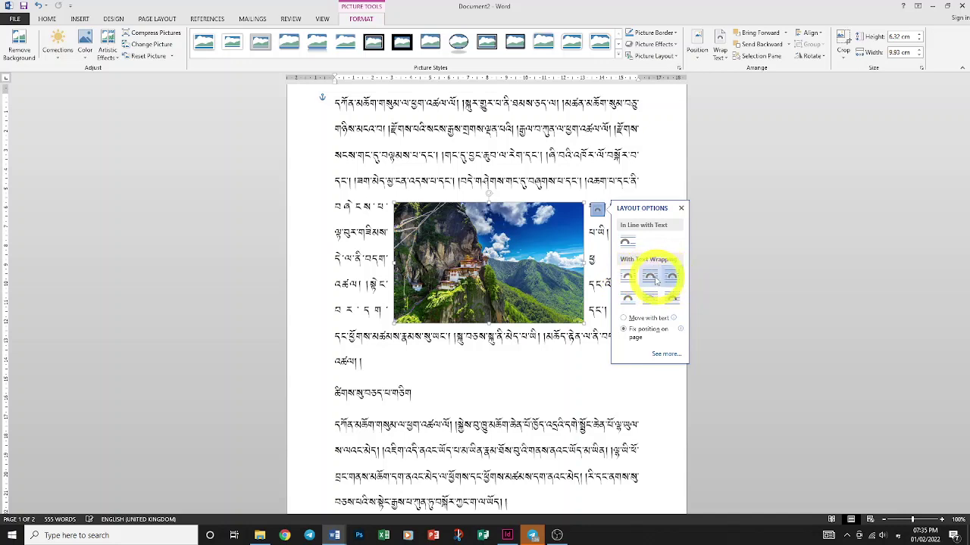
{"action": "left_click", "coordinate": [662, 279]}
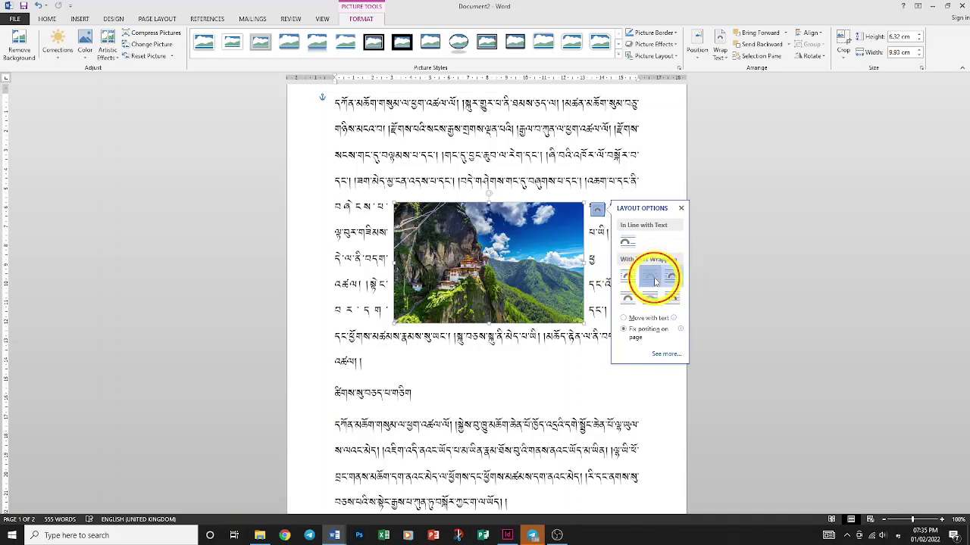
{"action": "left_click", "coordinate": [673, 279]}
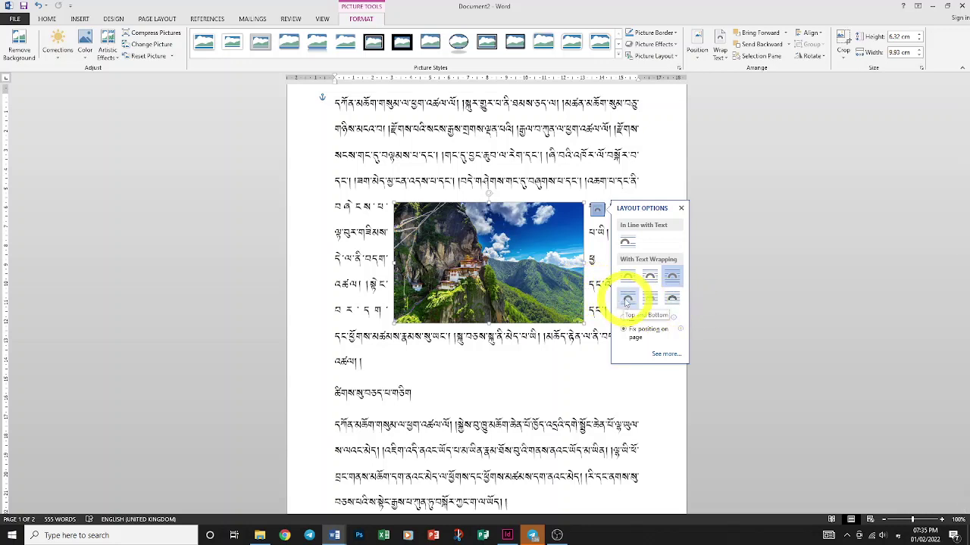
{"action": "left_click", "coordinate": [628, 301]}
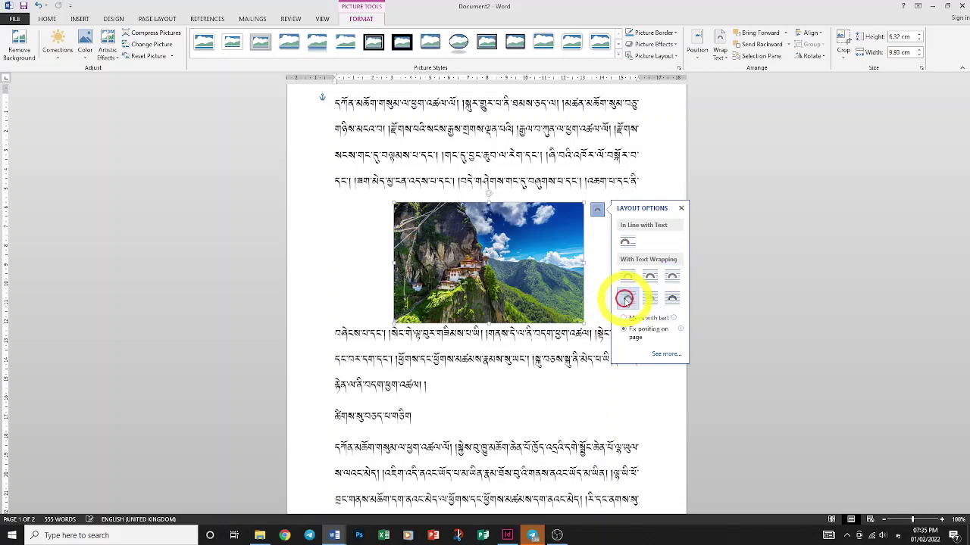
{"action": "mouse_move", "coordinate": [552, 280]}
{"action": "left_mouse_down"}
{"action": "mouse_move", "coordinate": [552, 234]}
{"action": "mouse_move", "coordinate": [551, 269]}
{"action": "left_mouse_up"}
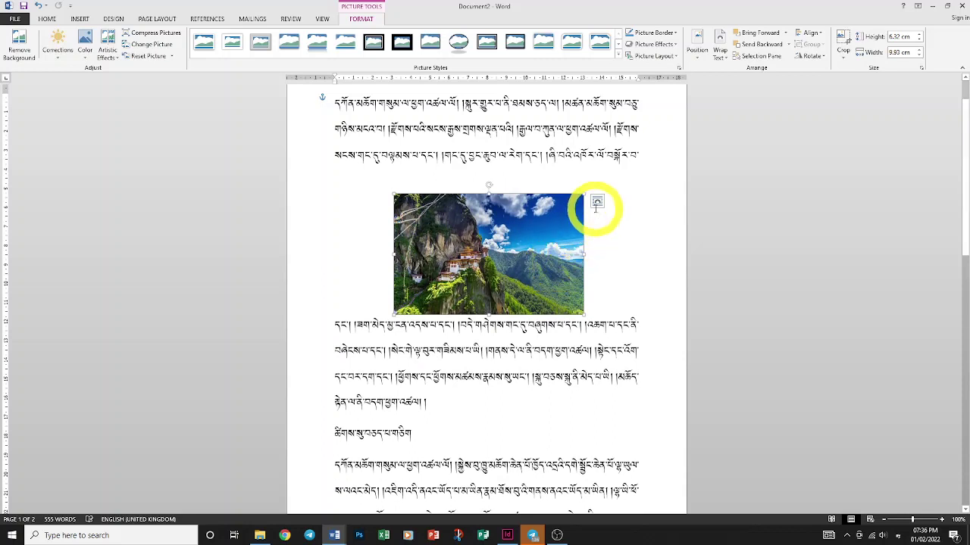
- Set the photo's wrapping to Behind Text and try dragging it back out
{"action": "left_click", "coordinate": [597, 201]}
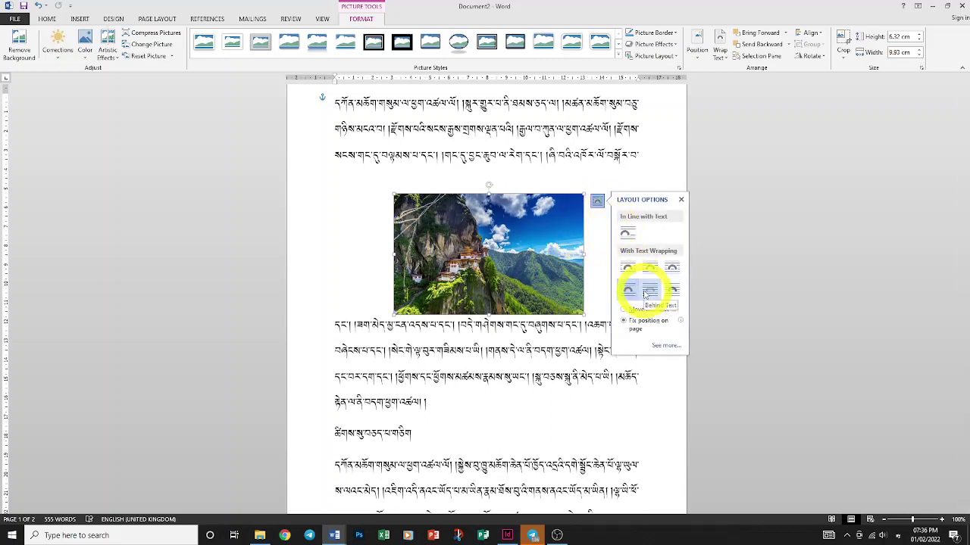
{"action": "left_click", "coordinate": [647, 292]}
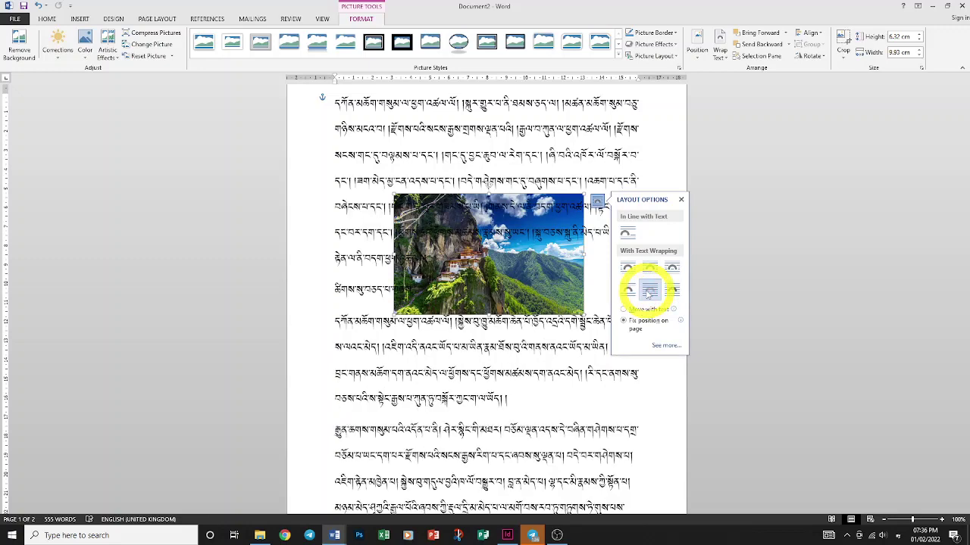
{"action": "left_click_drag", "start_coordinate": [554, 279], "coordinate": [546, 198]}
{"action": "left_click", "coordinate": [546, 198]}
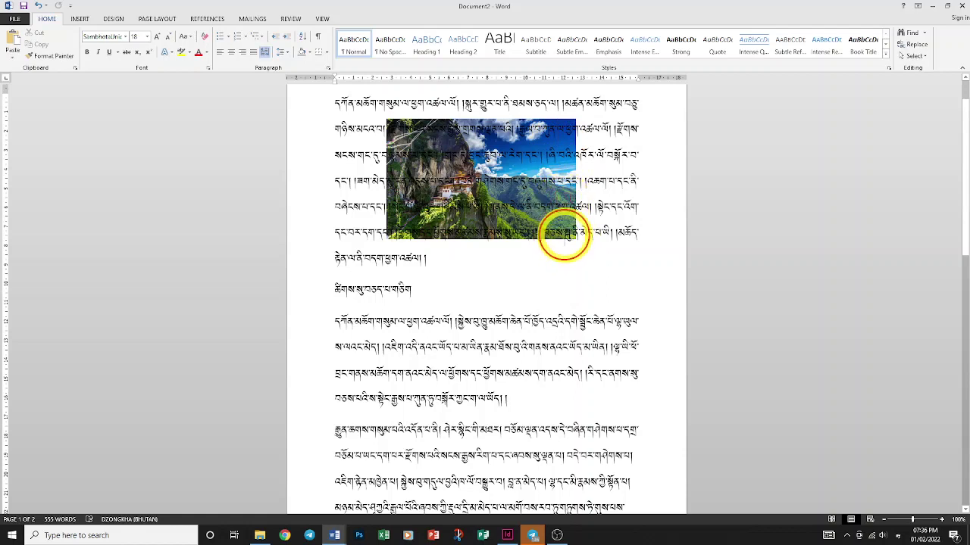
{"action": "double_click", "coordinate": [414, 190]}
{"action": "left_click_drag", "start_coordinate": [414, 191], "coordinate": [486, 234]}
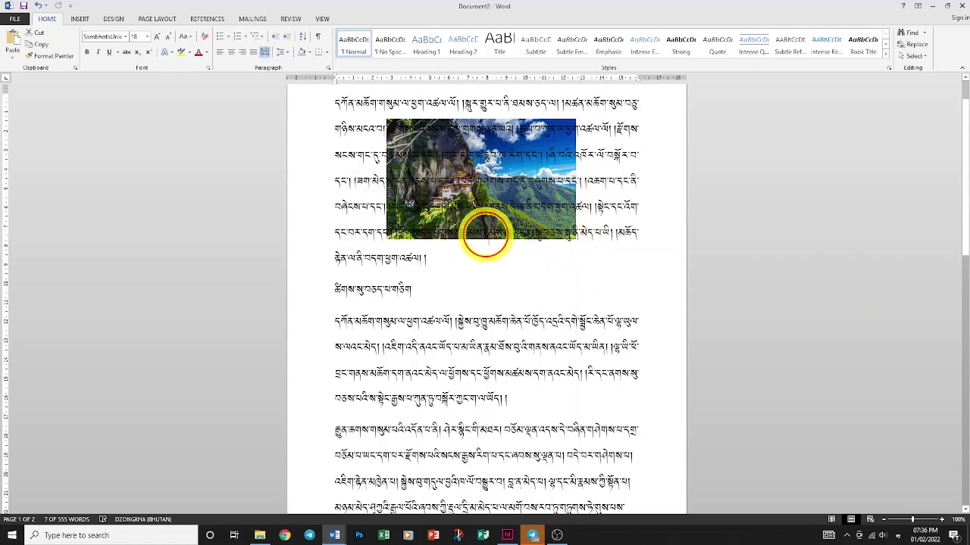
{"action": "scroll", "coordinate": [509, 215], "scroll_direction": "up", "scroll_amount": 2}
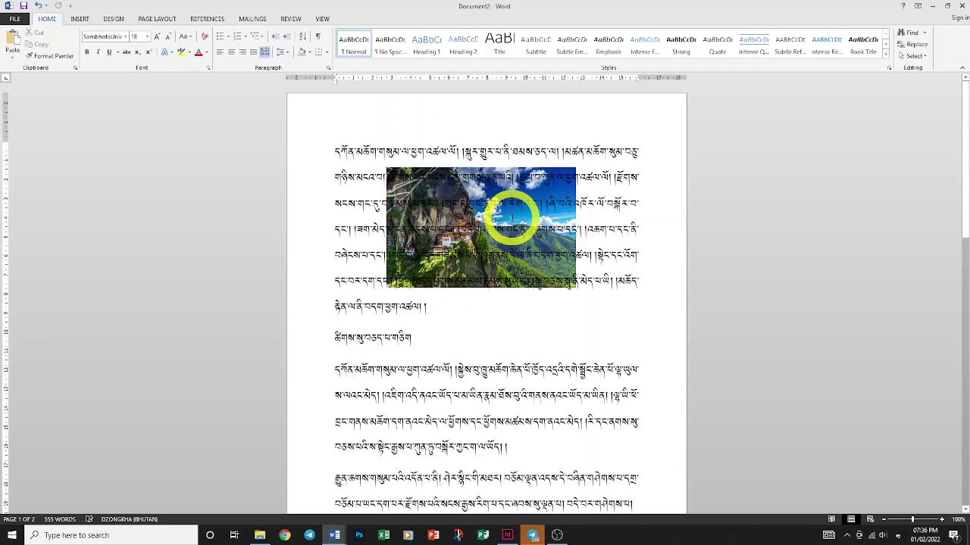
{"action": "left_click", "coordinate": [557, 166]}
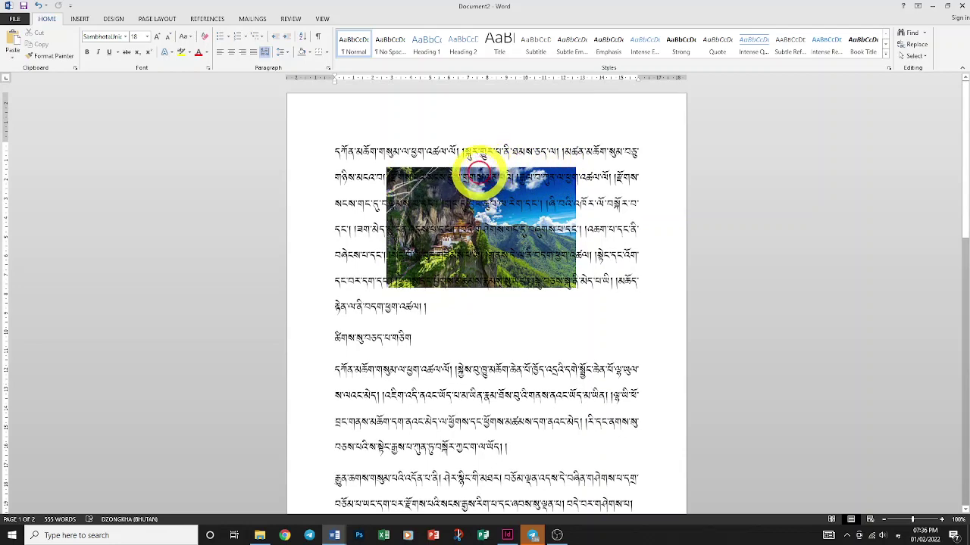
{"action": "double_click", "coordinate": [479, 176]}
{"action": "left_click_drag", "start_coordinate": [479, 176], "coordinate": [414, 174]}
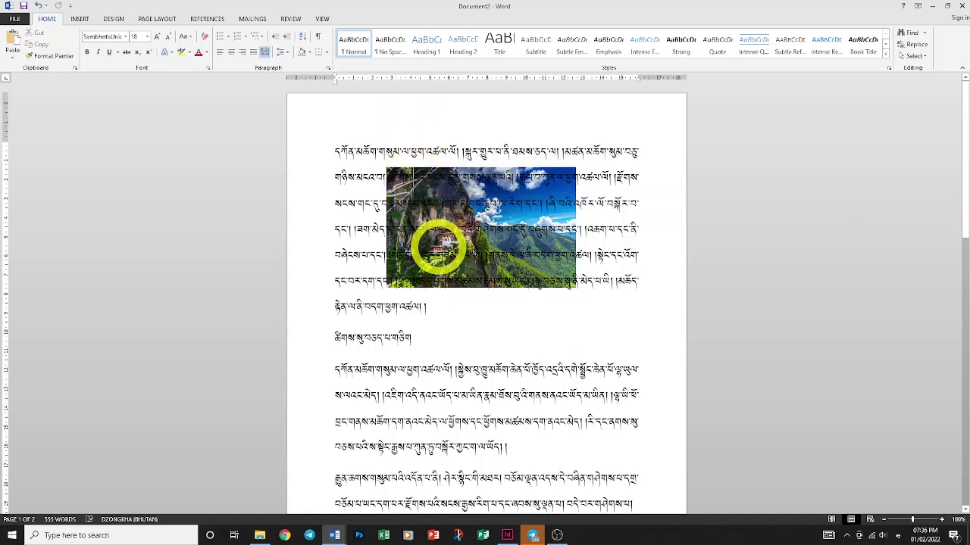
- Select all, cut the photo, and paste it below the opening paragraph
{"action": "key", "text": "ctrl+a"}
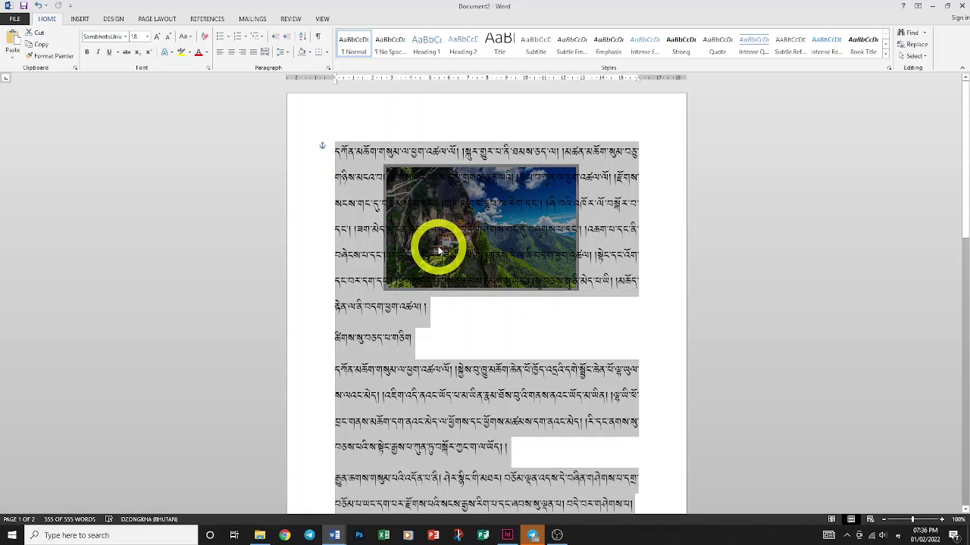
{"action": "right_click", "coordinate": [445, 224]}
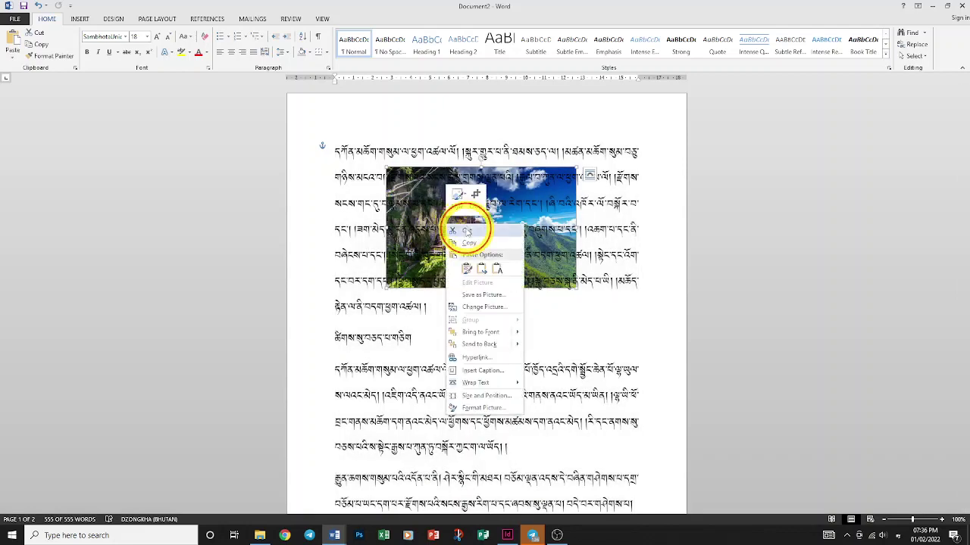
{"action": "left_click", "coordinate": [465, 230]}
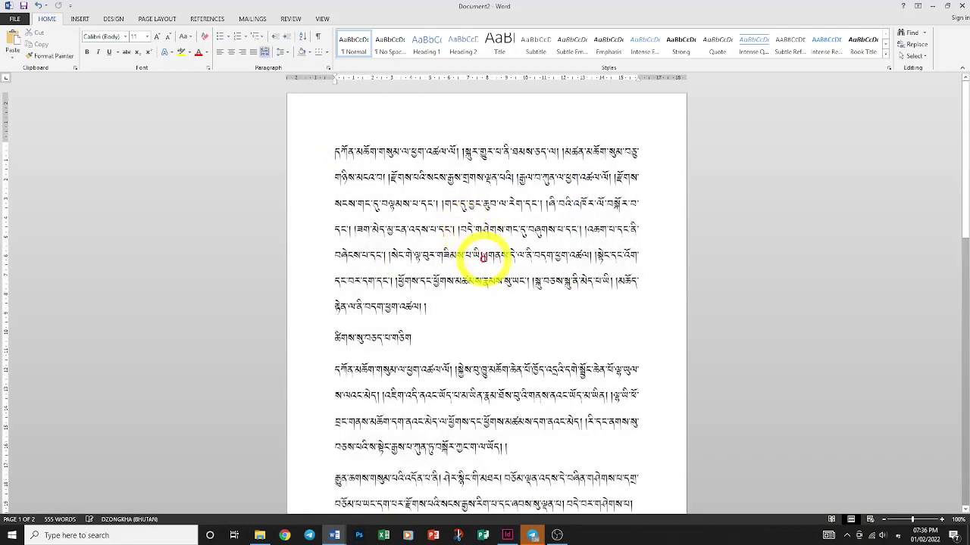
{"action": "right_click", "coordinate": [489, 314]}
{"action": "left_click", "coordinate": [507, 358]}
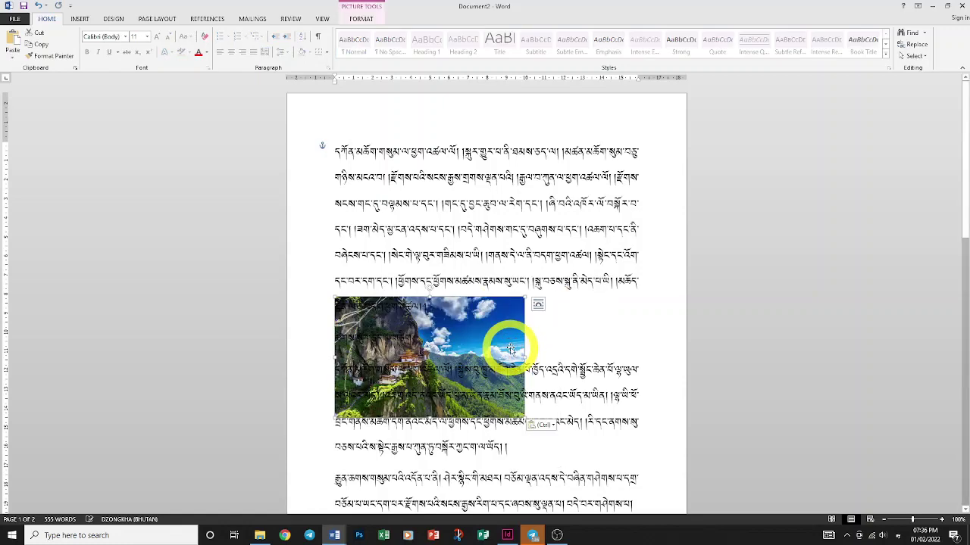
- Put the pasted photo In Front of Text and move it to the paragraph's top-left
{"action": "mouse_move", "coordinate": [498, 328]}
{"action": "left_mouse_down"}
{"action": "mouse_move", "coordinate": [561, 311]}
{"action": "mouse_move", "coordinate": [530, 315]}
{"action": "left_mouse_up"}
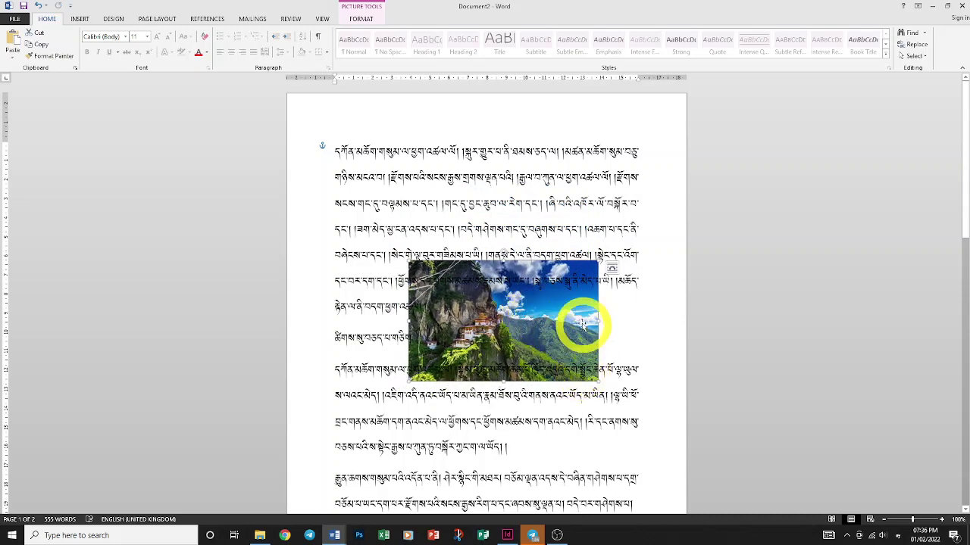
{"action": "left_click", "coordinate": [611, 268]}
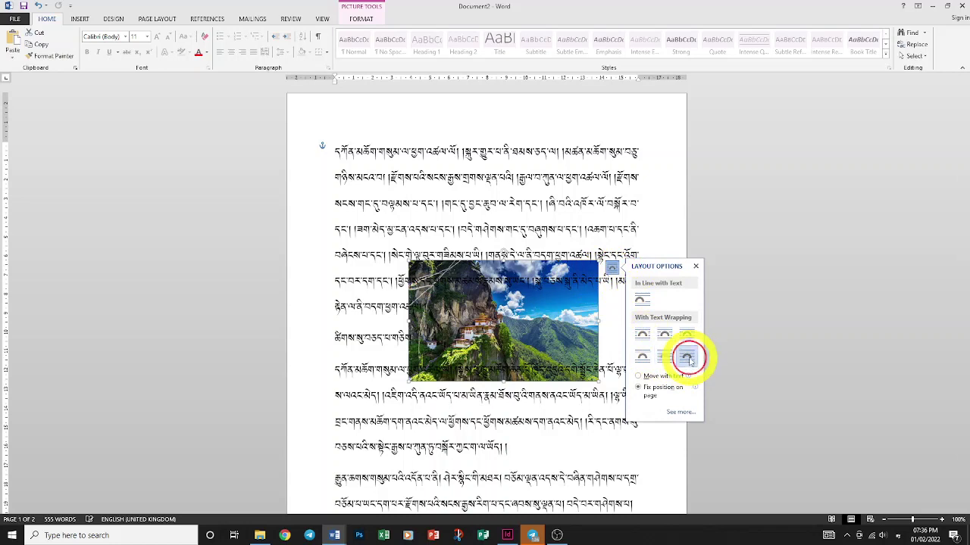
{"action": "left_click", "coordinate": [687, 359]}
{"action": "mouse_move", "coordinate": [540, 323]}
{"action": "left_mouse_down"}
{"action": "mouse_move", "coordinate": [506, 223]}
{"action": "mouse_move", "coordinate": [511, 392]}
{"action": "mouse_move", "coordinate": [496, 252]}
{"action": "mouse_move", "coordinate": [449, 201]}
{"action": "left_mouse_up"}
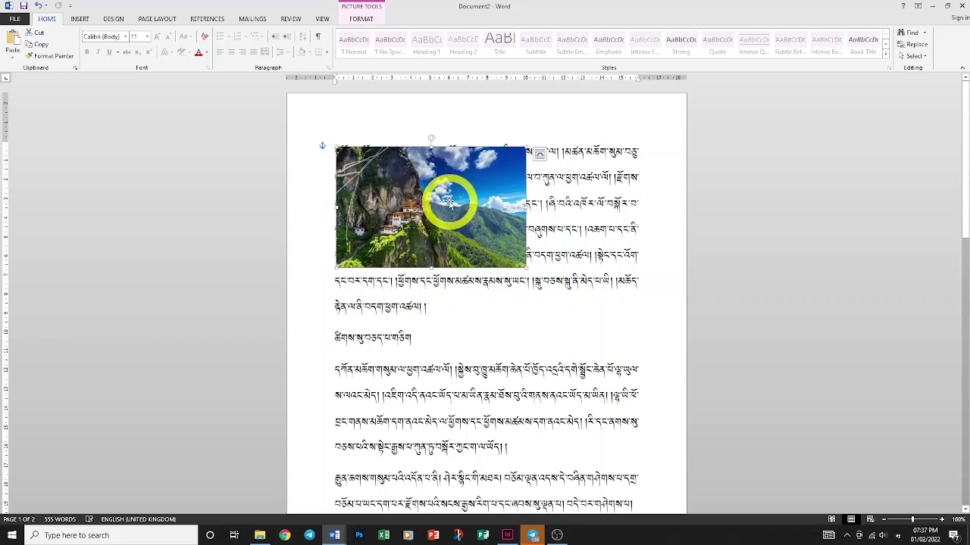
- Switch to Square wrapping and settle the photo mid-way through the opening paragraph
{"action": "left_click", "coordinate": [538, 154]}
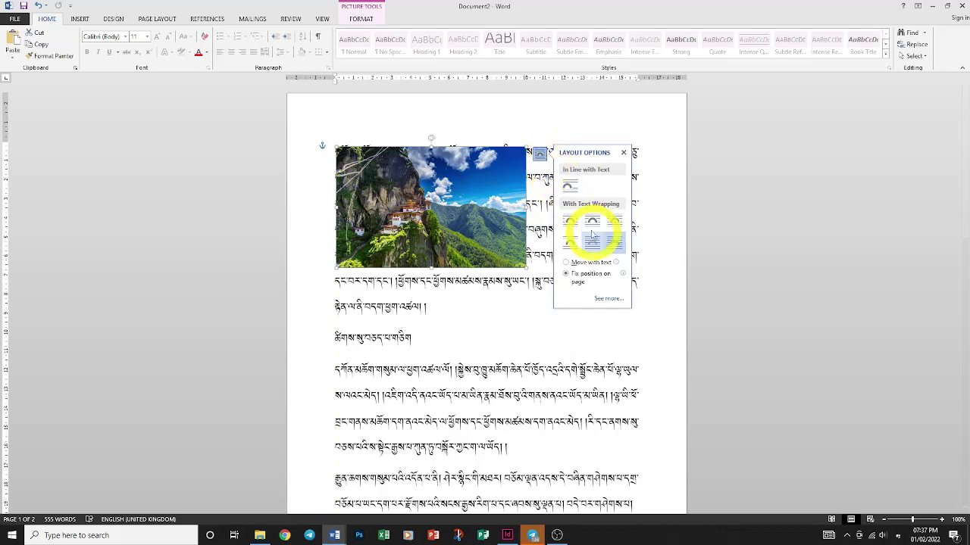
{"action": "left_click", "coordinate": [570, 221]}
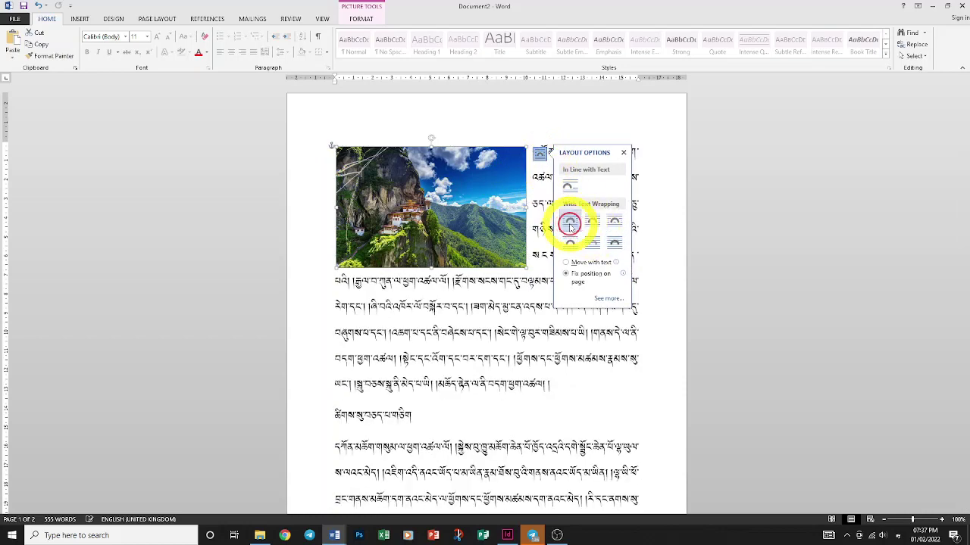
{"action": "left_click", "coordinate": [505, 225]}
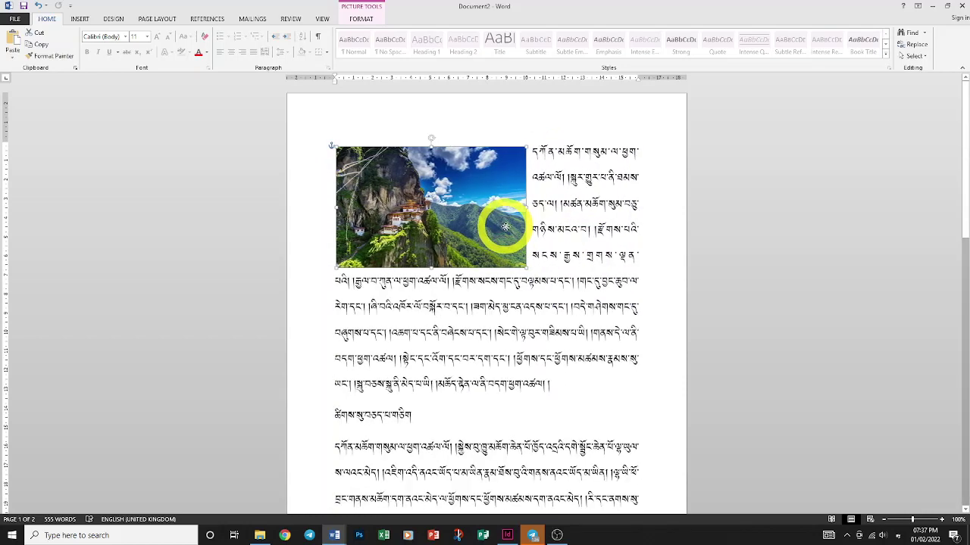
{"action": "left_click_drag", "start_coordinate": [505, 226], "coordinate": [504, 225]}
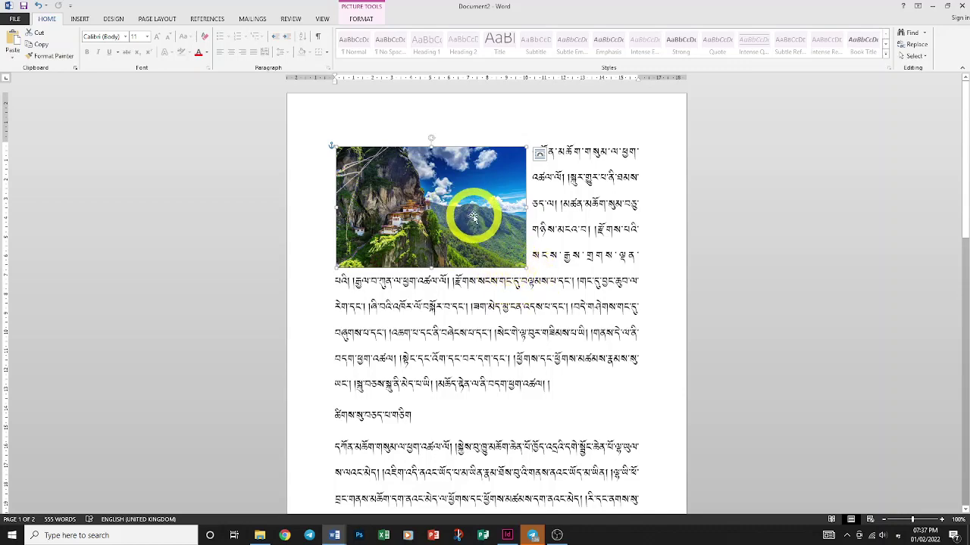
{"action": "left_click_drag", "start_coordinate": [471, 215], "coordinate": [526, 276]}
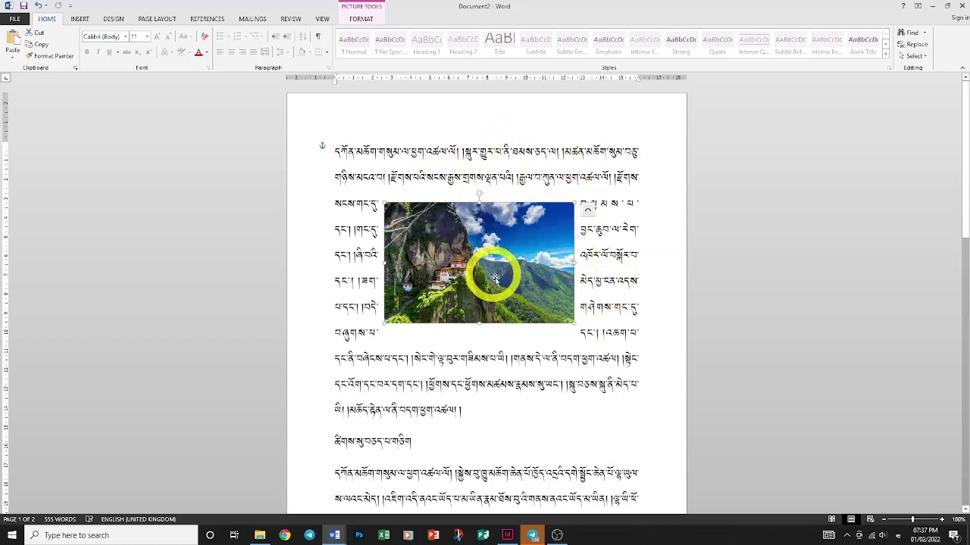
{"action": "left_click_drag", "start_coordinate": [514, 296], "coordinate": [514, 305]}
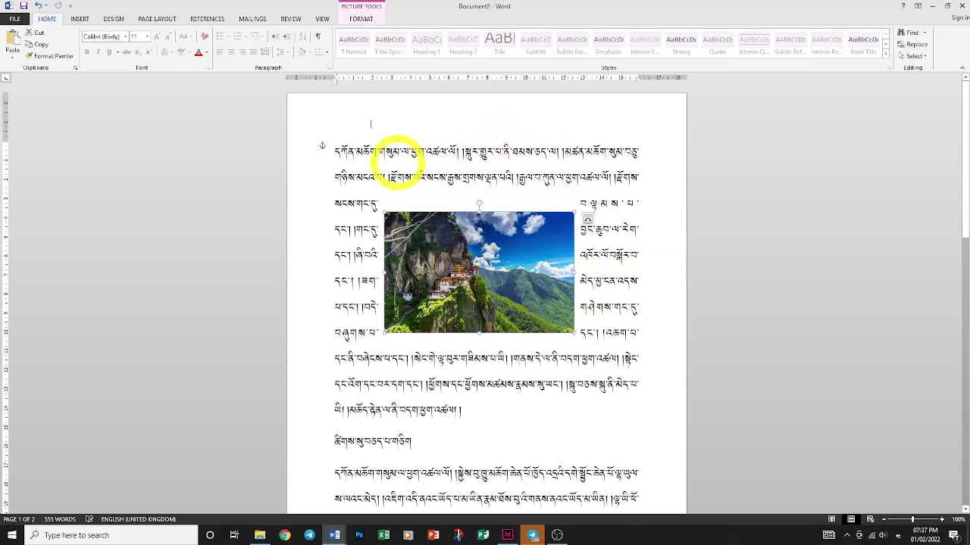
- Preview the white-frame, soft-shadow oval and rounded styles, then apply the oval framed picture style
{"action": "left_click", "coordinate": [357, 19]}
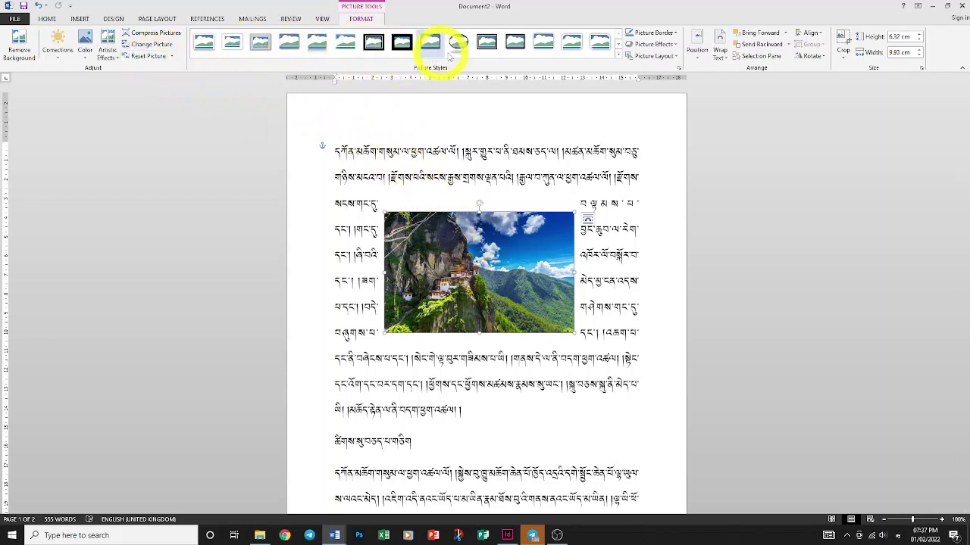
{"action": "left_click", "coordinate": [206, 44]}
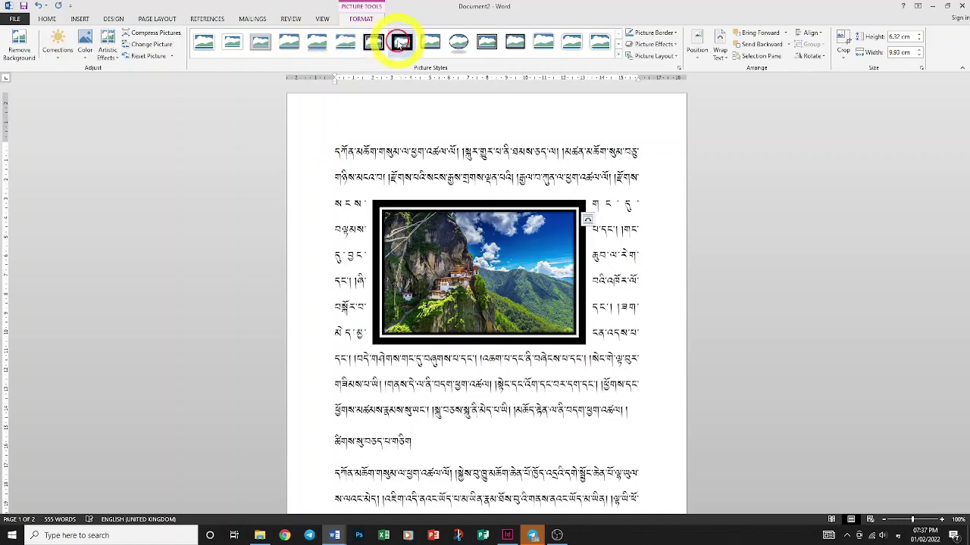
{"action": "left_click", "coordinate": [465, 43]}
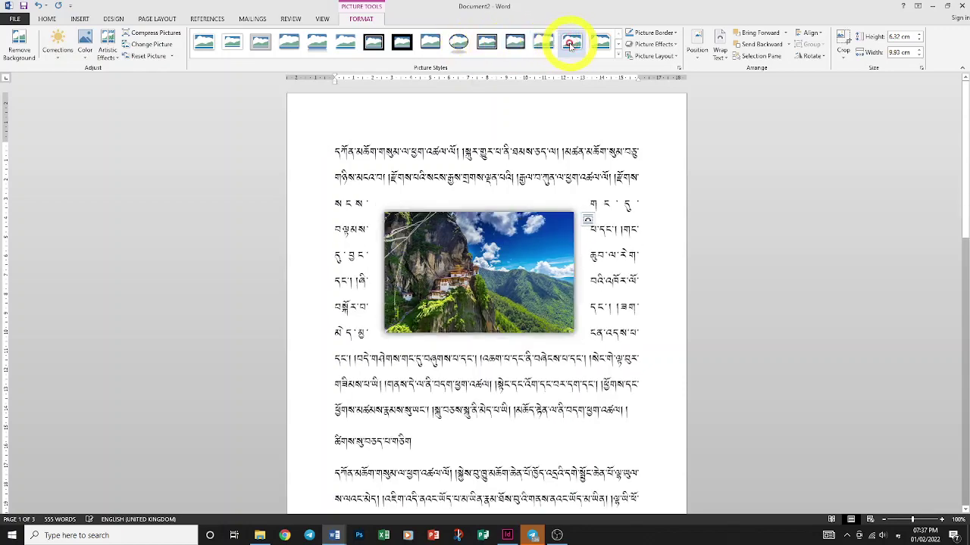
{"action": "left_click", "coordinate": [595, 43]}
{"action": "left_click", "coordinate": [610, 53]}
{"action": "left_click", "coordinate": [616, 56]}
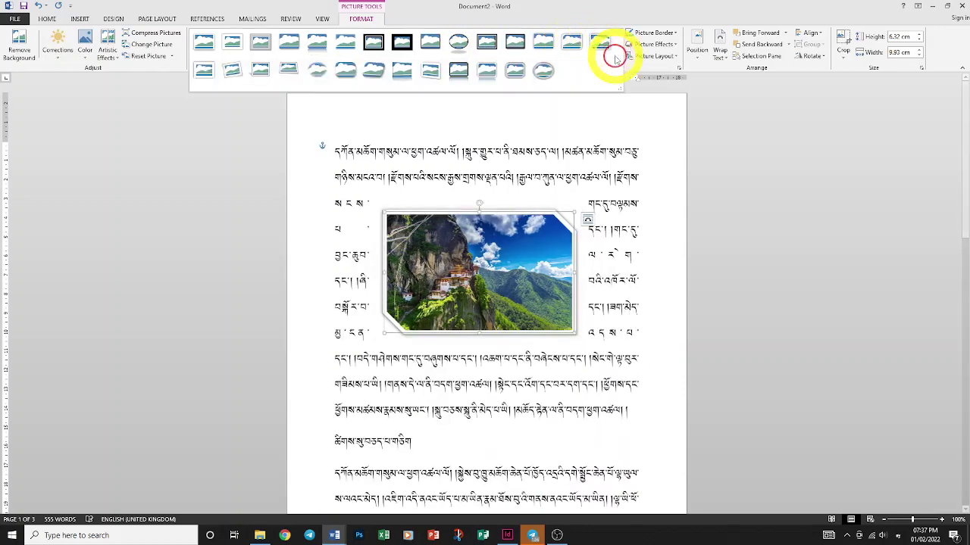
{"action": "left_click", "coordinate": [552, 70]}
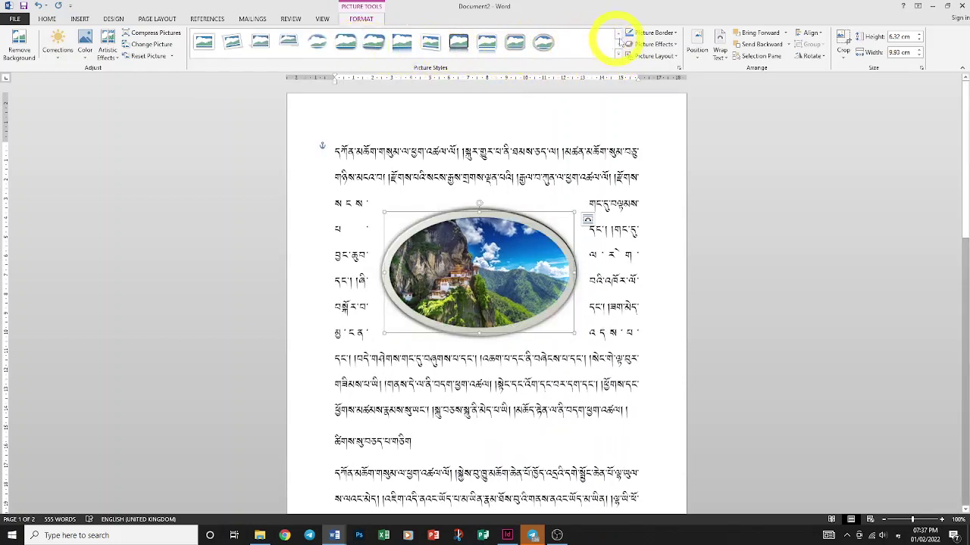
{"action": "left_click", "coordinate": [653, 33]}
- Give the oval photo the Preset 12 3-D effect and nudge it slightly lower
{"action": "left_click", "coordinate": [654, 34]}
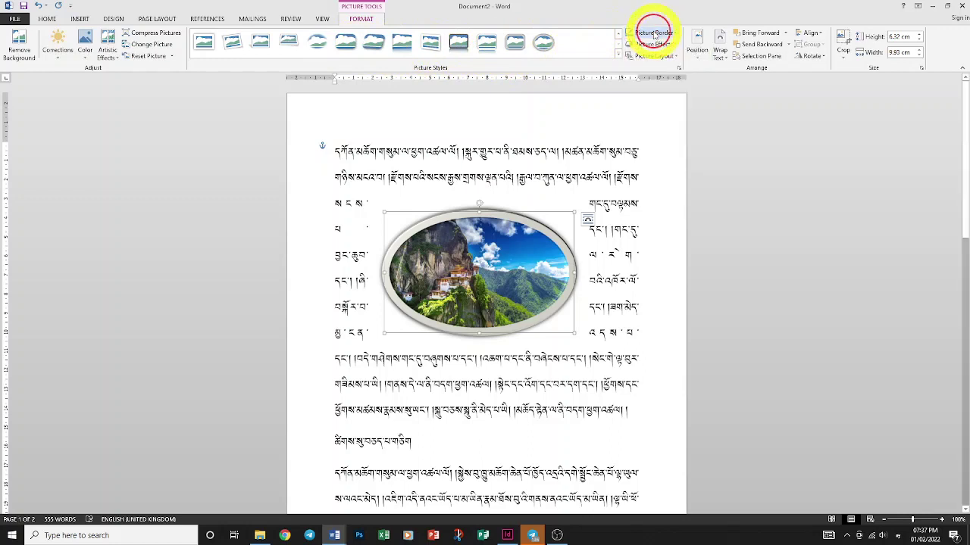
{"action": "left_click", "coordinate": [651, 45]}
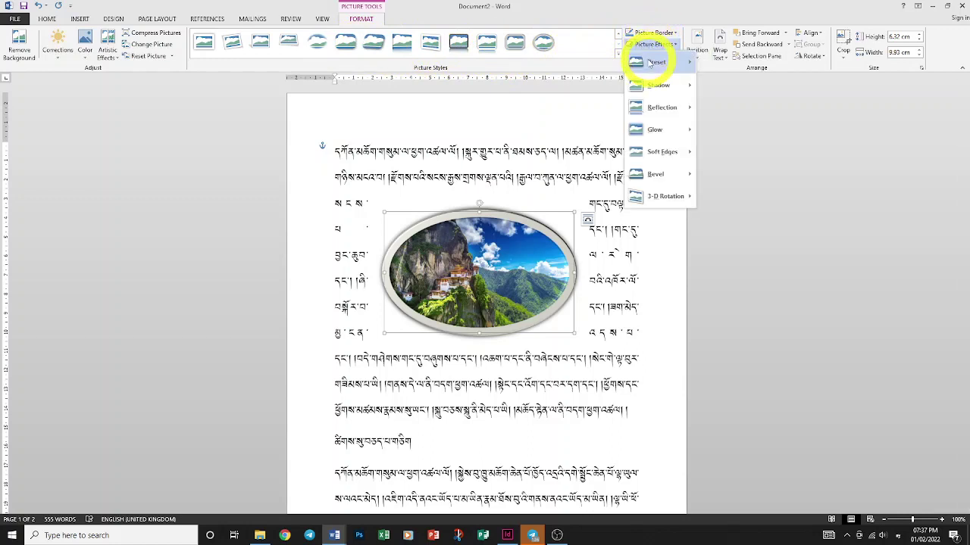
{"action": "mouse_move", "coordinate": [665, 65]}
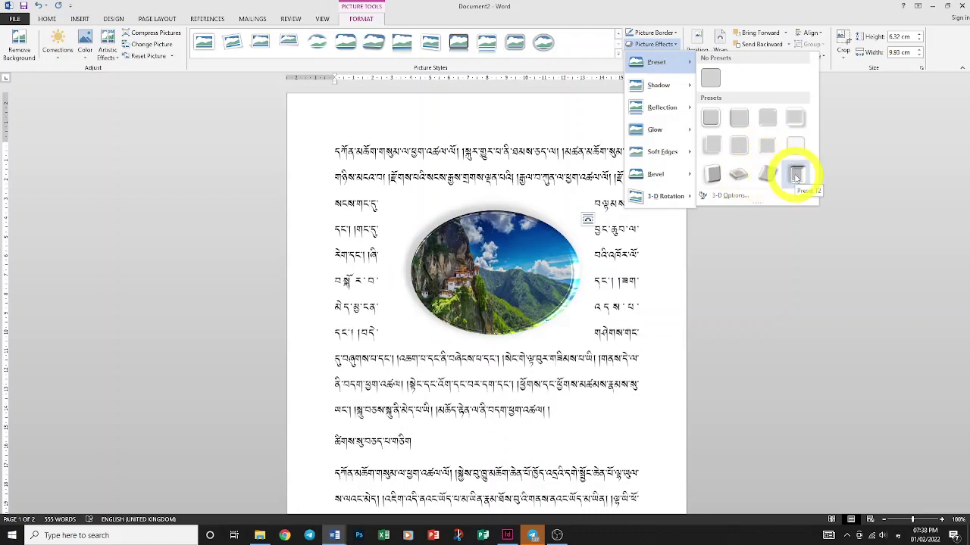
{"action": "left_click", "coordinate": [795, 176]}
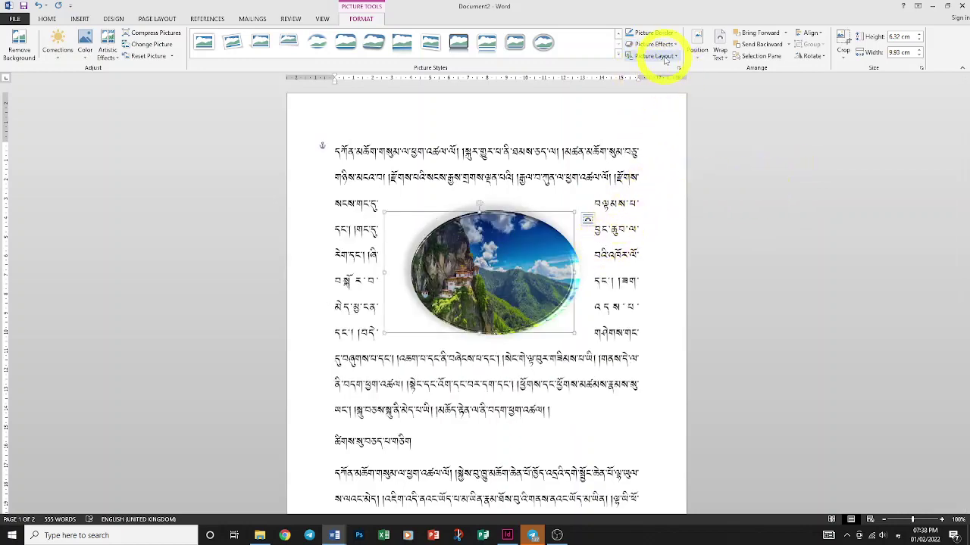
{"action": "left_click_drag", "start_coordinate": [534, 248], "coordinate": [529, 261]}
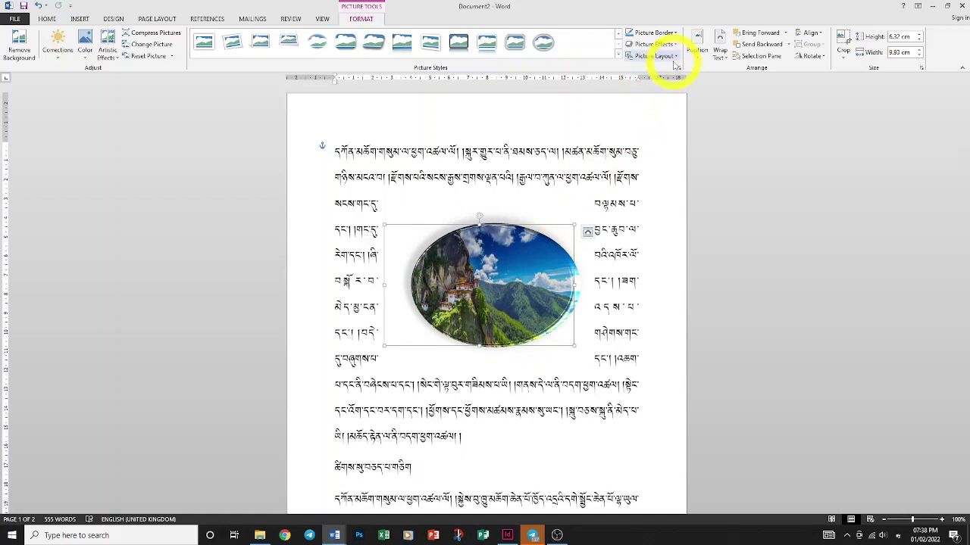
{"action": "left_click", "coordinate": [697, 49]}
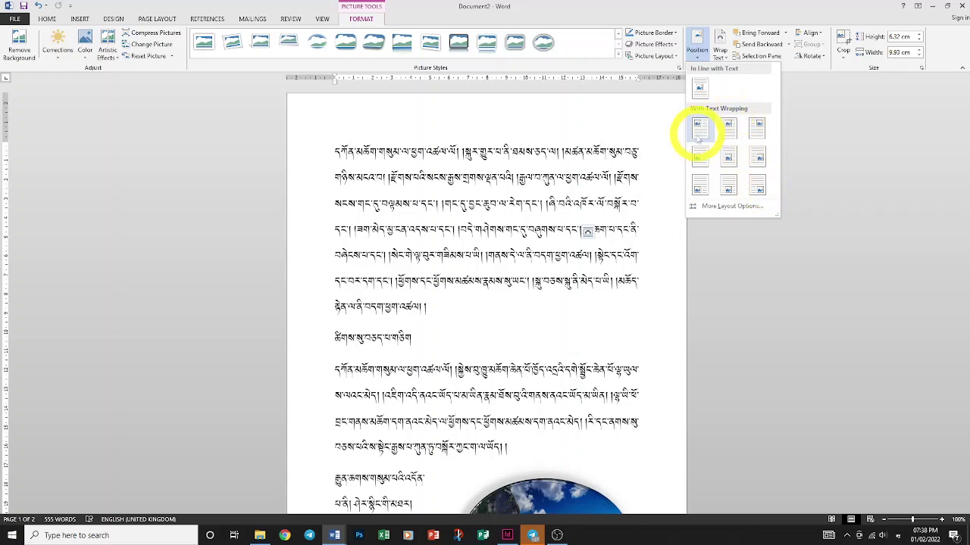
{"action": "left_click", "coordinate": [720, 206]}
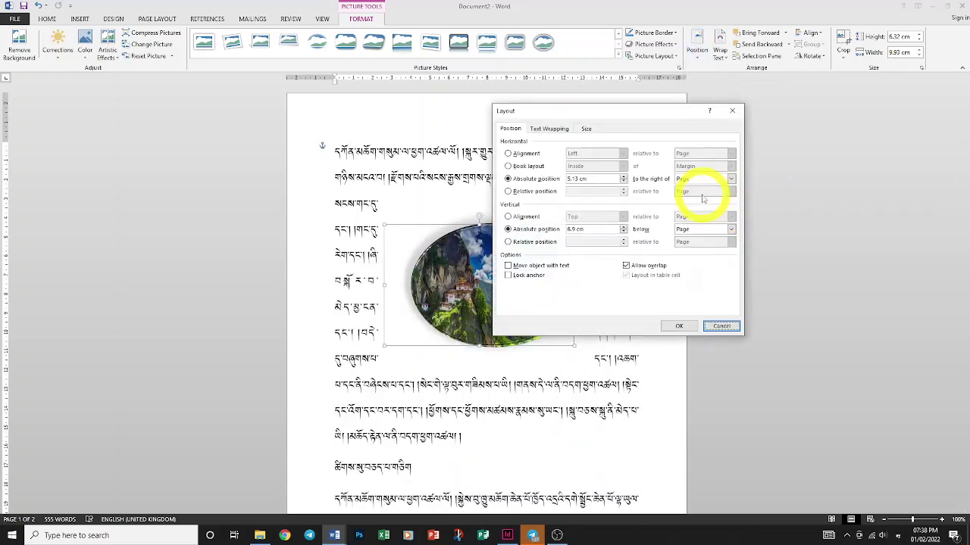
{"action": "left_click_drag", "start_coordinate": [656, 117], "coordinate": [741, 115]}
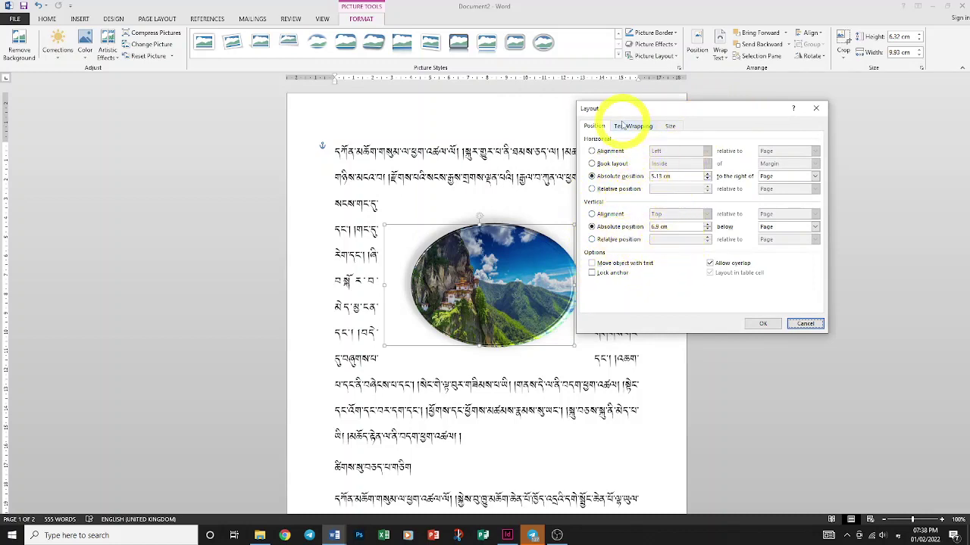
{"action": "left_click", "coordinate": [806, 324]}
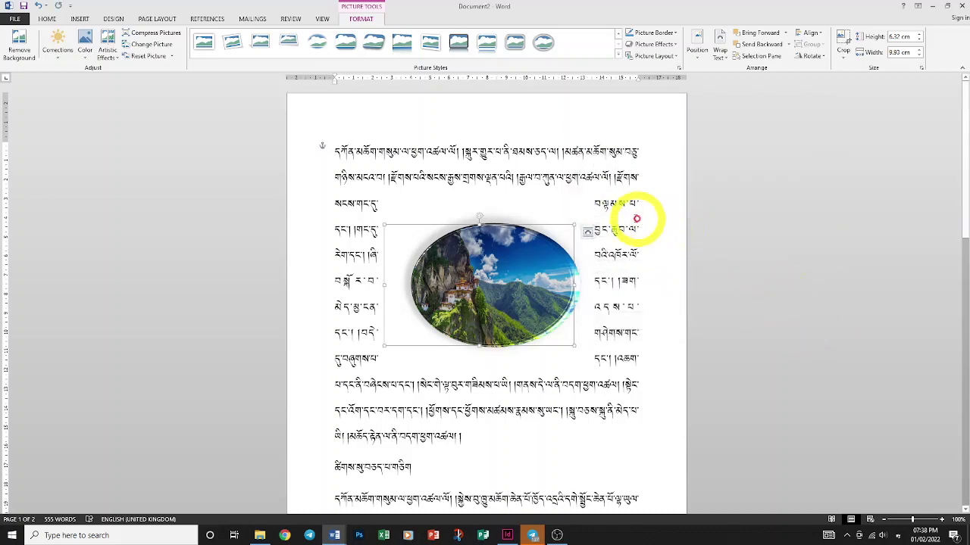
- Confirm the photo's Square wrapping and 6.32 × 9.93 cm size in Layout options, then reopen Wrap Text
{"action": "left_click", "coordinate": [719, 44]}
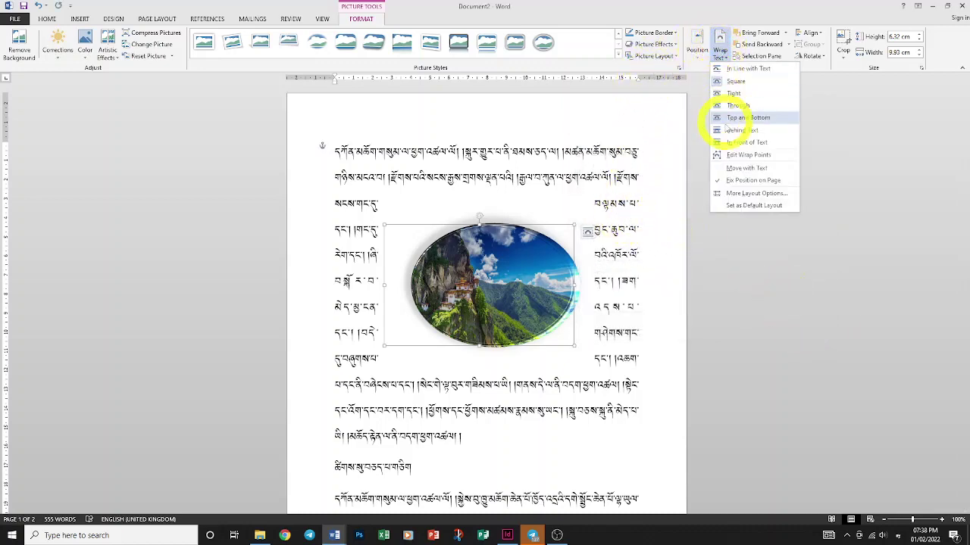
{"action": "left_click", "coordinate": [741, 194]}
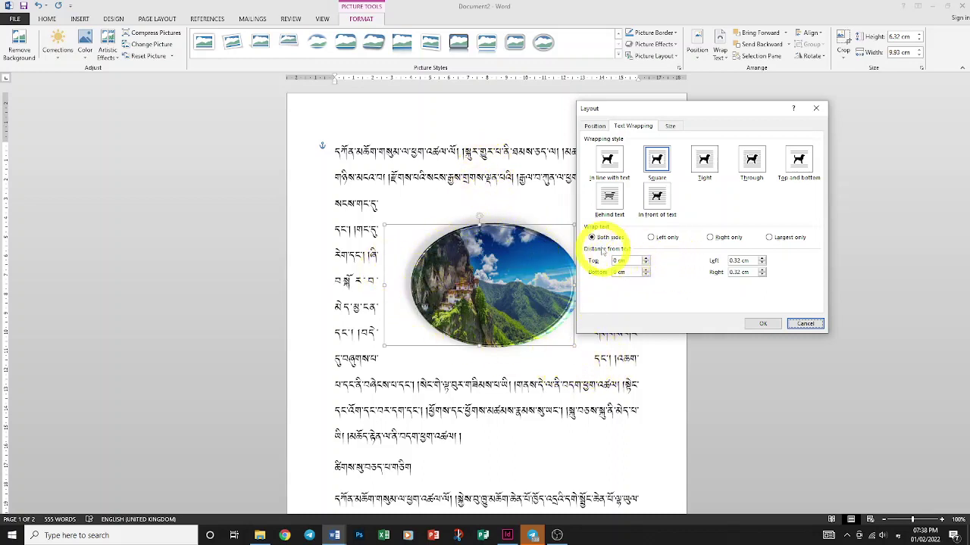
{"action": "left_click", "coordinate": [801, 322]}
{"action": "left_click", "coordinate": [720, 48]}
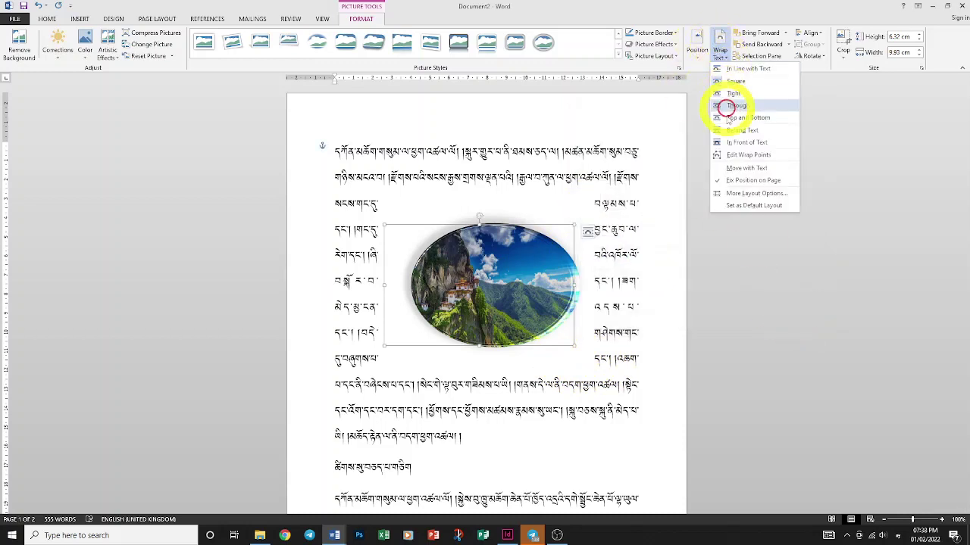
{"action": "left_click", "coordinate": [747, 194]}
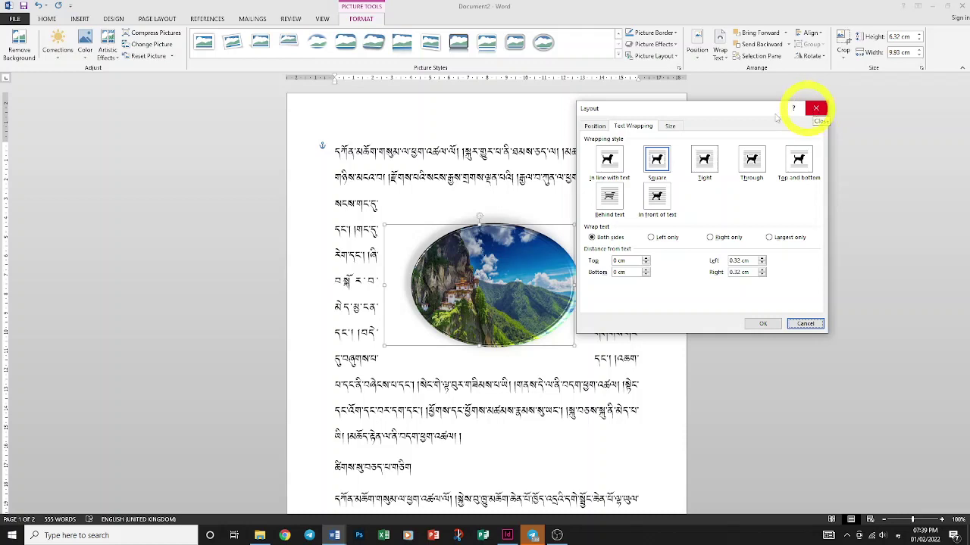
{"action": "left_click", "coordinate": [669, 126]}
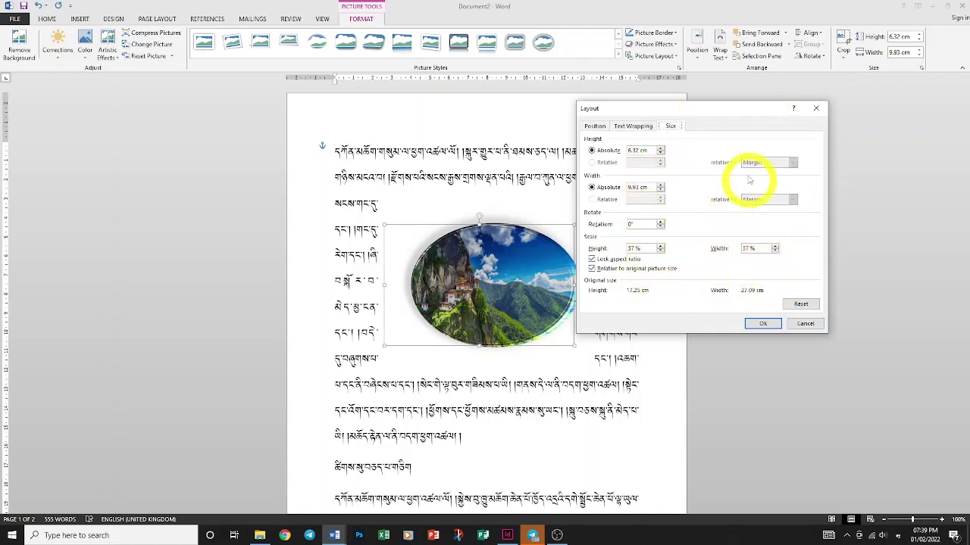
{"action": "left_click", "coordinate": [817, 109]}
{"action": "left_click", "coordinate": [720, 53]}
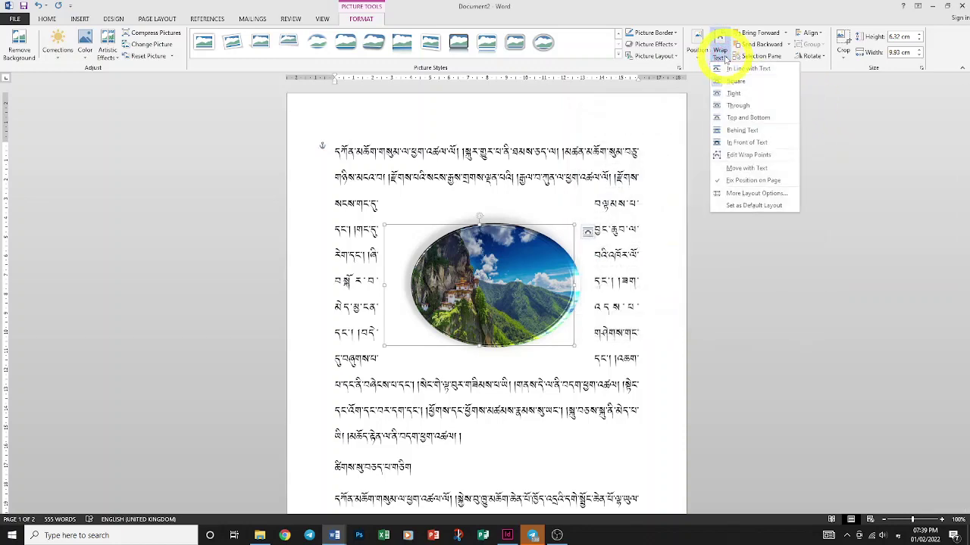
- Edit the photo's wrap points, pulling the right, left and bottom boundary closer to the oval
{"action": "left_click", "coordinate": [744, 155]}
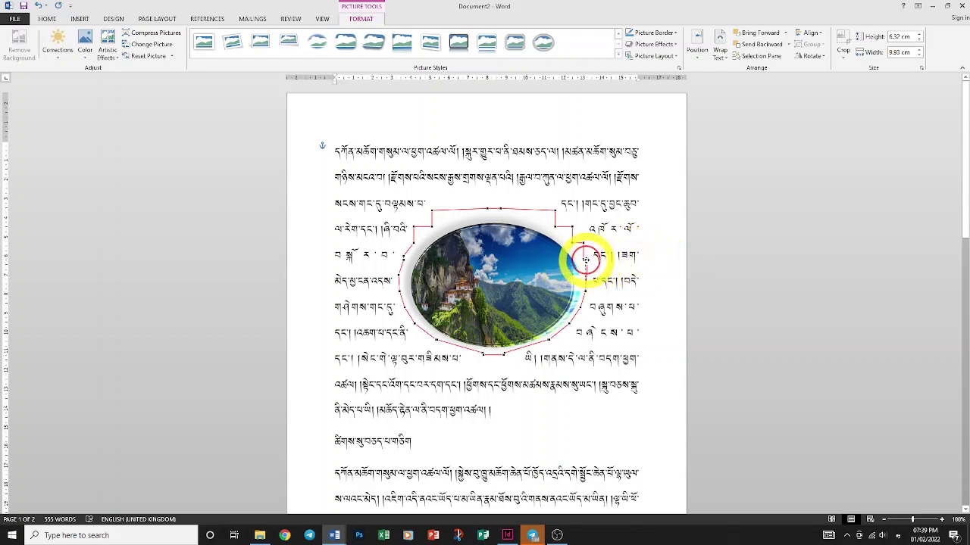
{"action": "left_click_drag", "start_coordinate": [581, 260], "coordinate": [584, 258]}
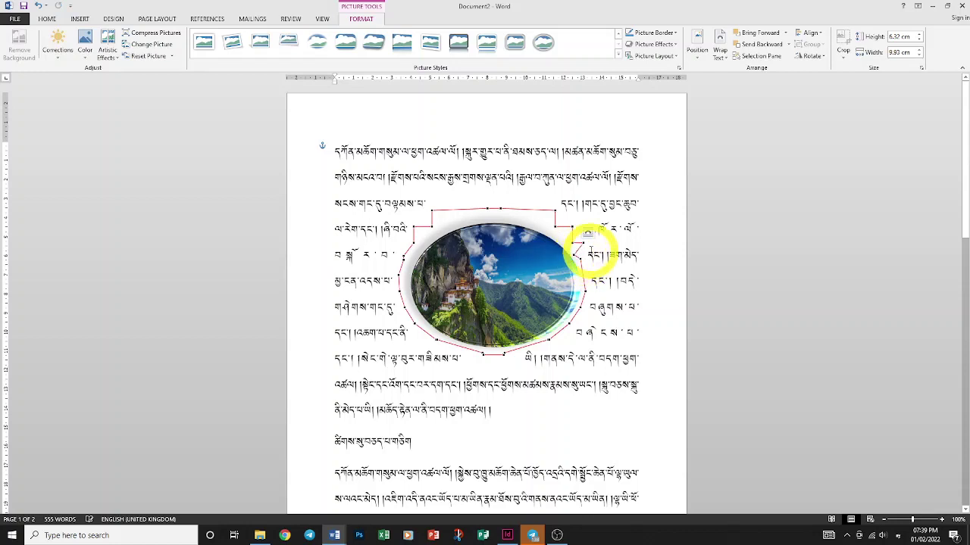
{"action": "mouse_move", "coordinate": [584, 258]}
{"action": "left_mouse_down"}
{"action": "mouse_move", "coordinate": [557, 214]}
{"action": "mouse_move", "coordinate": [486, 207]}
{"action": "mouse_move", "coordinate": [419, 226]}
{"action": "mouse_move", "coordinate": [421, 238]}
{"action": "left_mouse_up"}
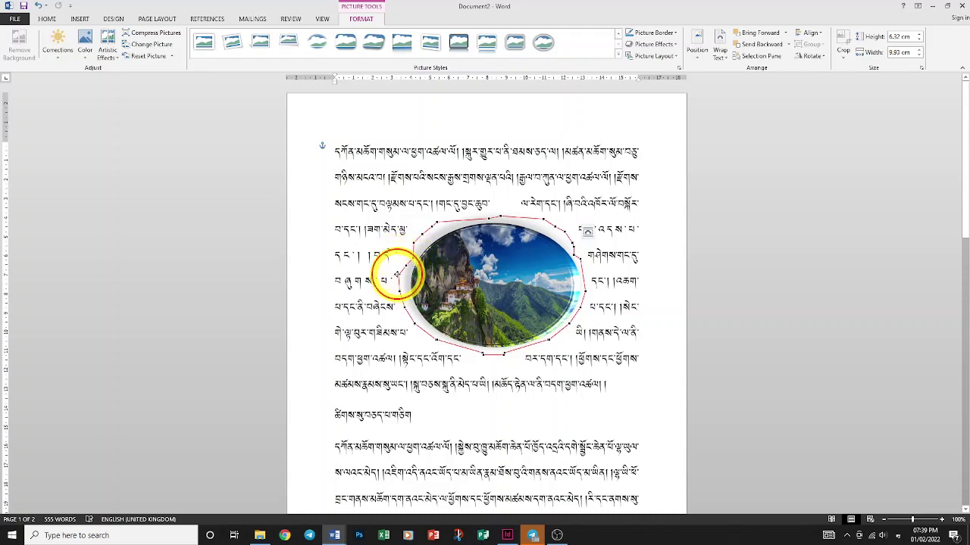
{"action": "left_click_drag", "start_coordinate": [396, 275], "coordinate": [426, 301]}
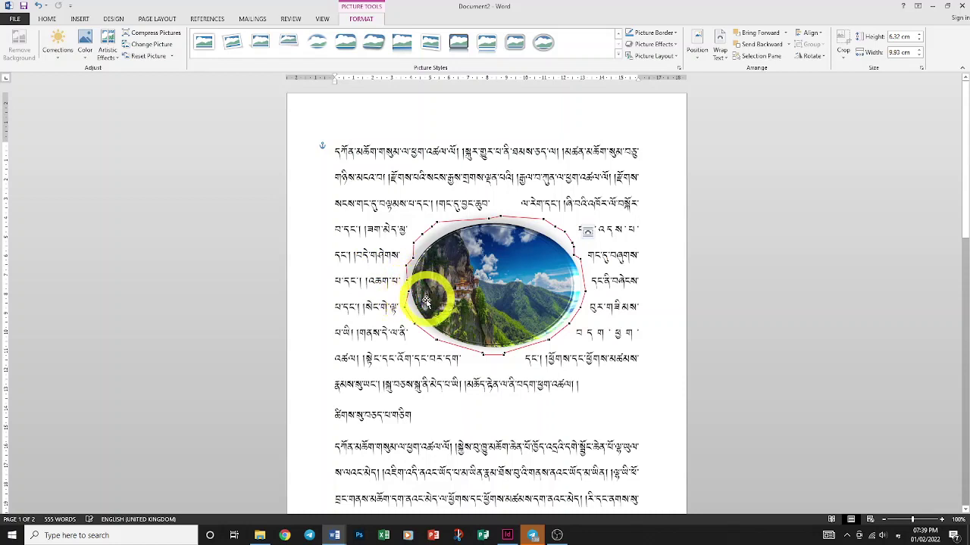
{"action": "left_click_drag", "start_coordinate": [407, 307], "coordinate": [439, 340]}
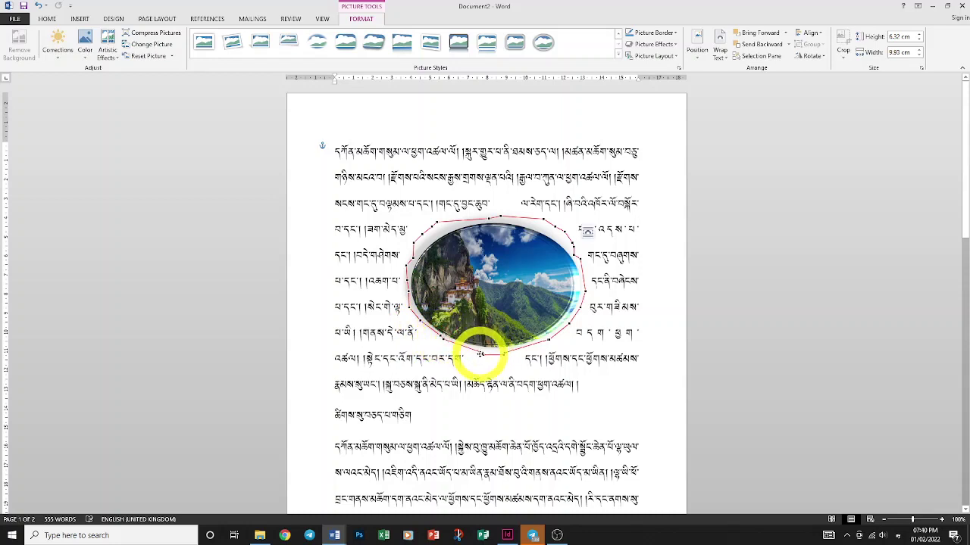
{"action": "left_click_drag", "start_coordinate": [482, 353], "coordinate": [499, 353]}
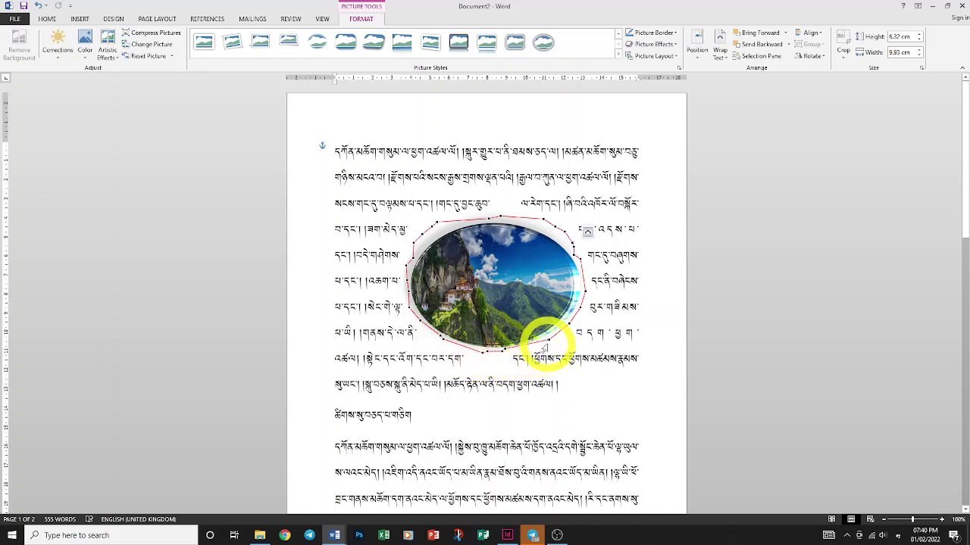
{"action": "left_click_drag", "start_coordinate": [548, 338], "coordinate": [564, 325]}
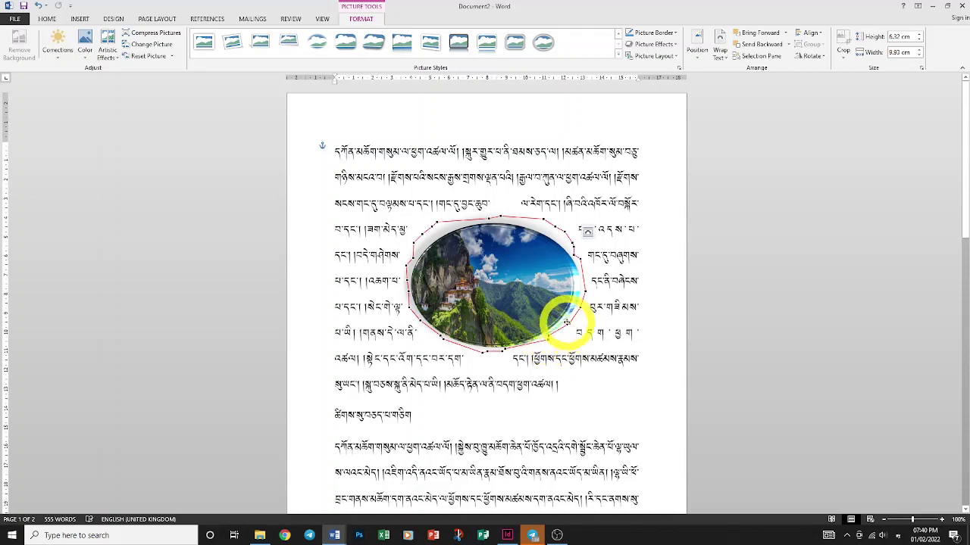
{"action": "left_click", "coordinate": [628, 235]}
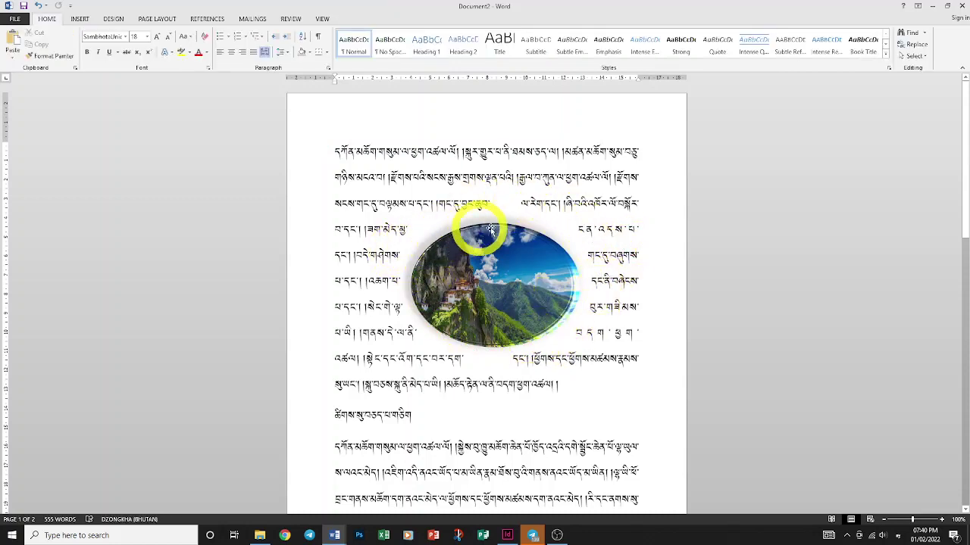
{"action": "left_click", "coordinate": [541, 292]}
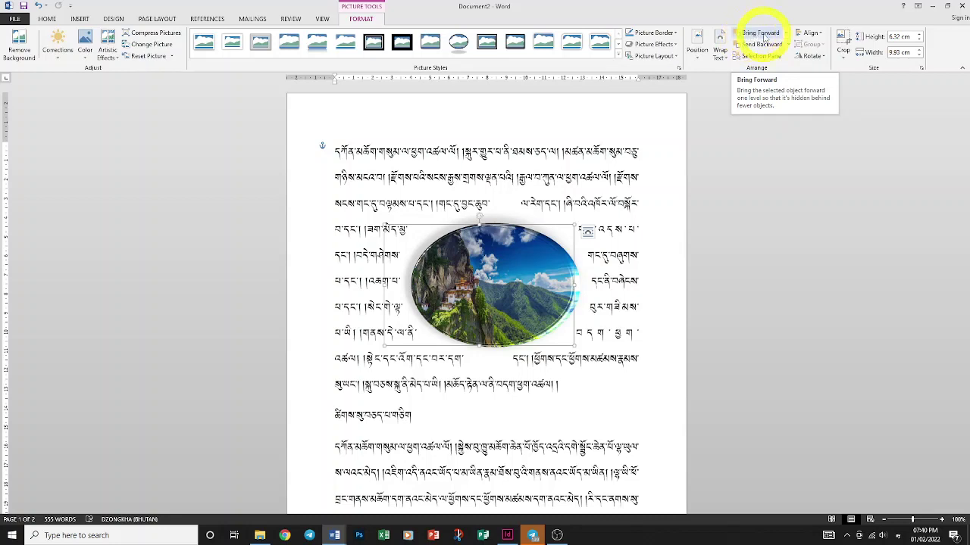
{"action": "left_click", "coordinate": [764, 36]}
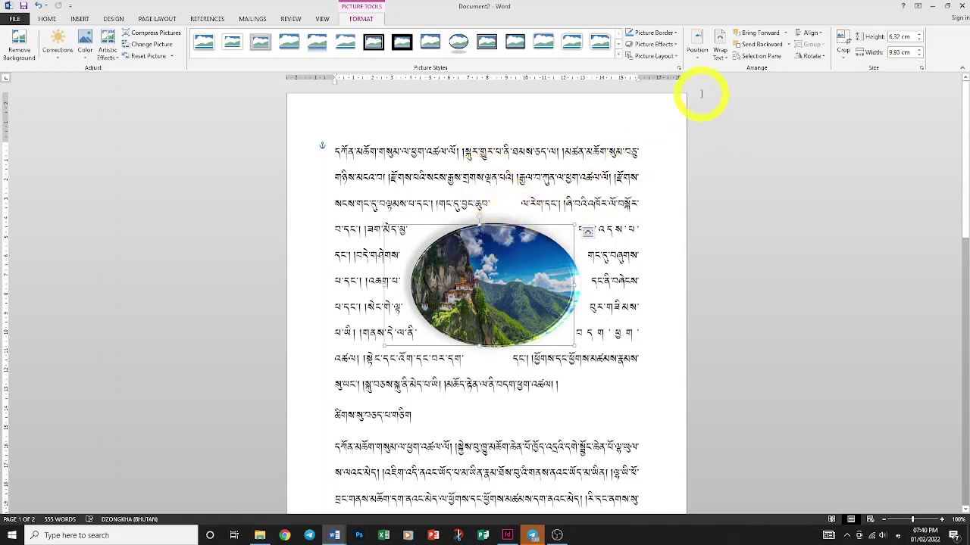
{"action": "left_click", "coordinate": [788, 44]}
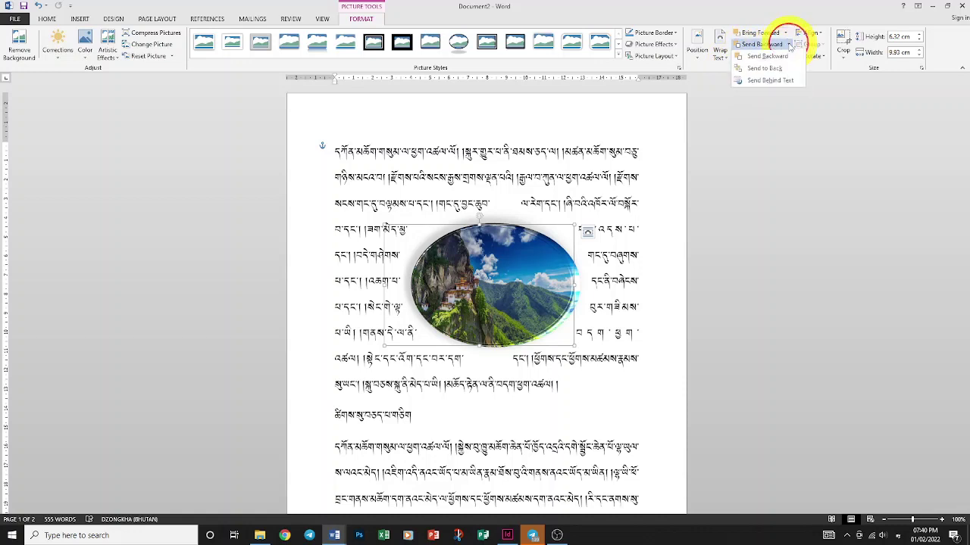
{"action": "left_click", "coordinate": [788, 45]}
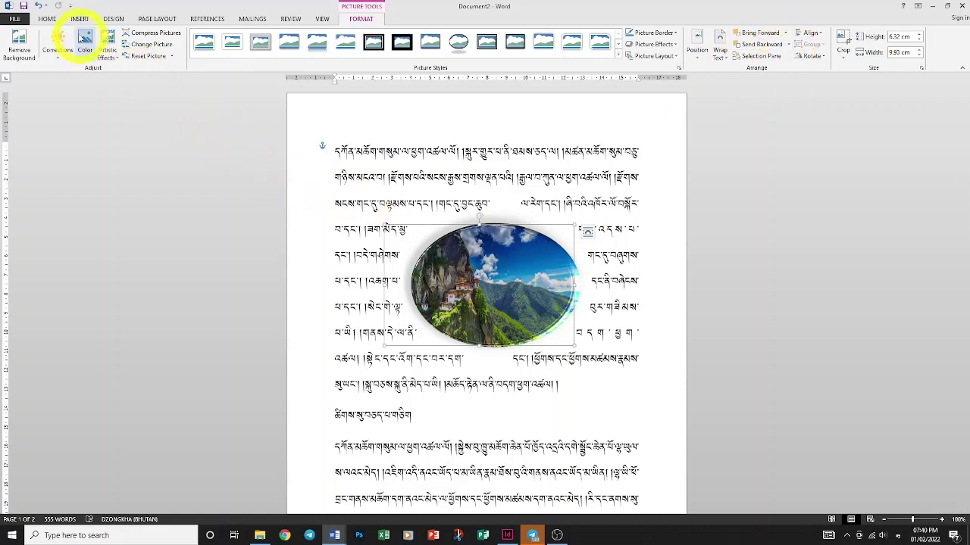
- Insert the national emblem image from a file
{"action": "left_click", "coordinate": [79, 19]}
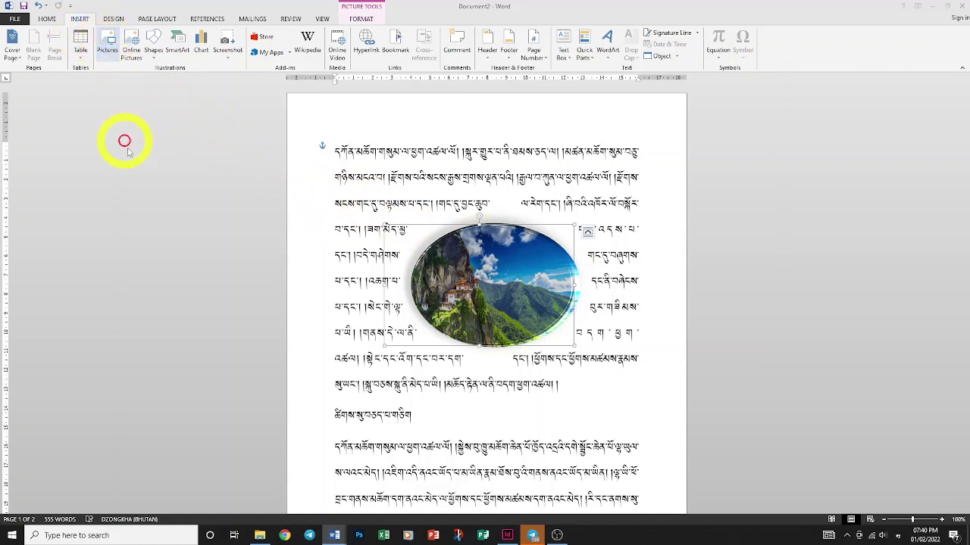
{"action": "scroll", "coordinate": [173, 189], "scroll_direction": "down", "scroll_amount": 2}
{"action": "scroll", "coordinate": [173, 169], "scroll_direction": "down", "scroll_amount": 3}
{"action": "scroll", "coordinate": [180, 170], "scroll_direction": "down", "scroll_amount": 2}
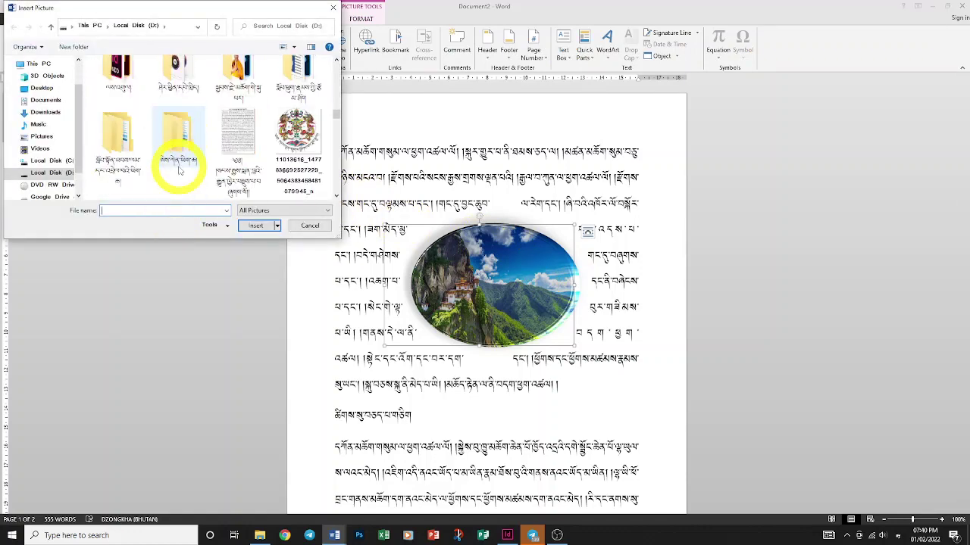
{"action": "left_click", "coordinate": [267, 144]}
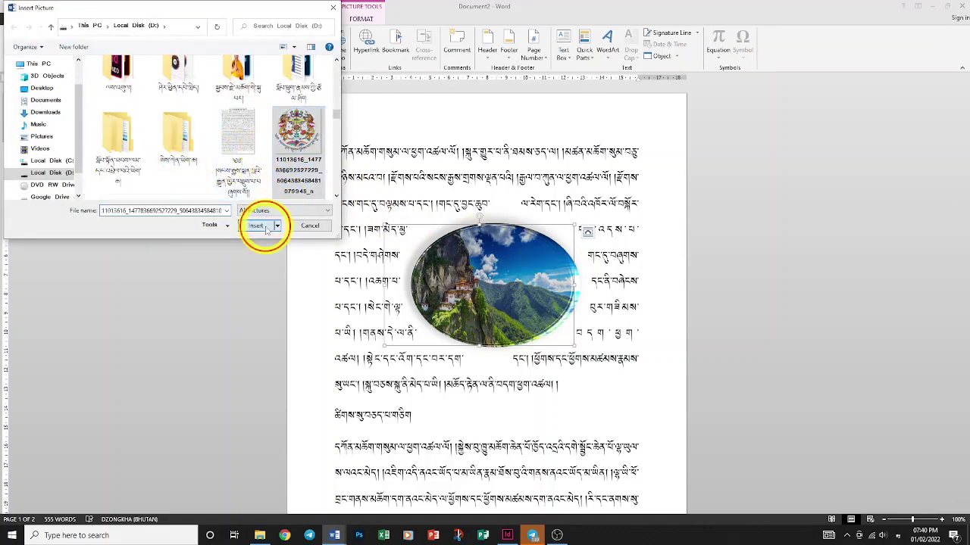
{"action": "left_click", "coordinate": [265, 225]}
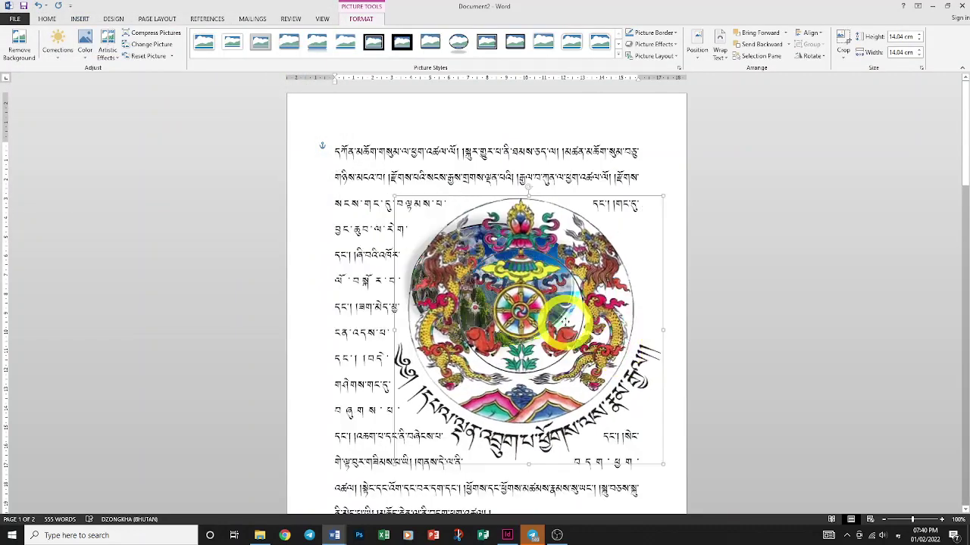
- Shrink the emblem to 8.2 cm square and place it over the landscape photo
{"action": "left_click_drag", "start_coordinate": [550, 303], "coordinate": [493, 276]}
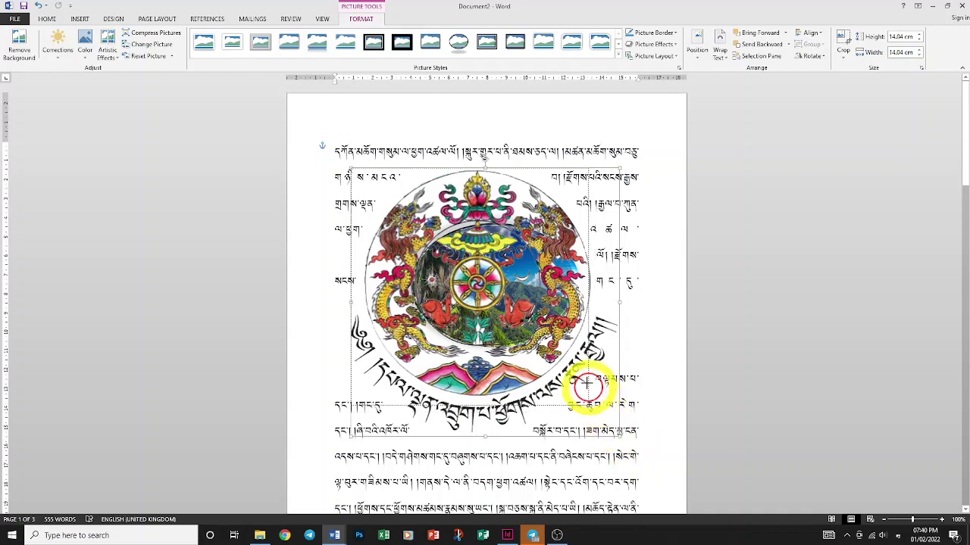
{"action": "left_click_drag", "start_coordinate": [620, 437], "coordinate": [506, 324]}
{"action": "left_click_drag", "start_coordinate": [455, 252], "coordinate": [527, 295]}
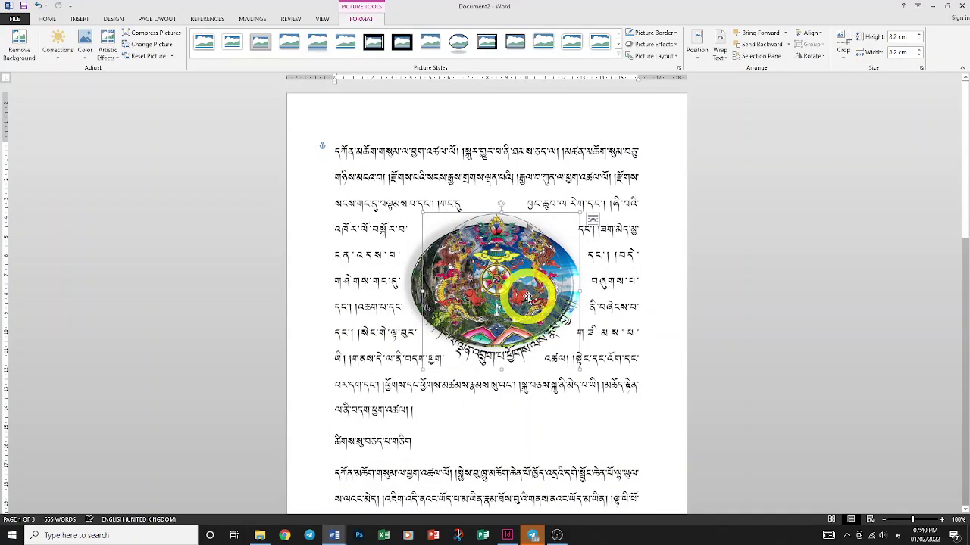
{"action": "scroll", "coordinate": [528, 297], "scroll_direction": "down", "scroll_amount": 1}
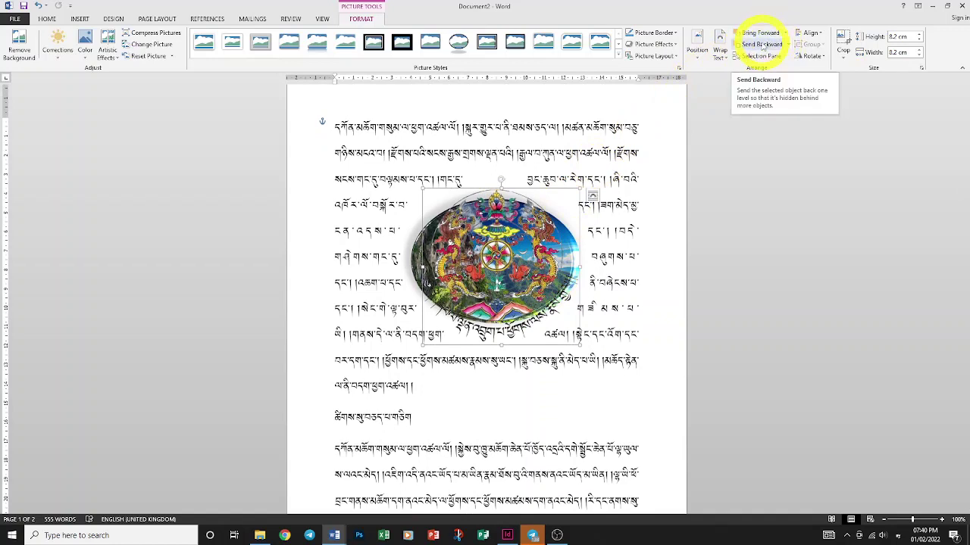
- Test Bring Forward and Send Backward on the emblem and landscape photo, then show the Selection Pane
{"action": "left_click", "coordinate": [758, 45]}
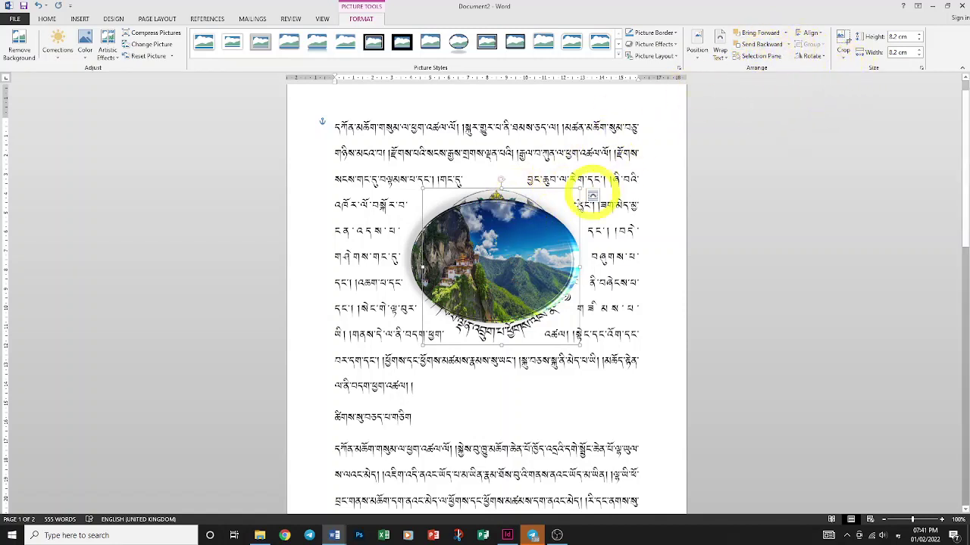
{"action": "left_click", "coordinate": [525, 235]}
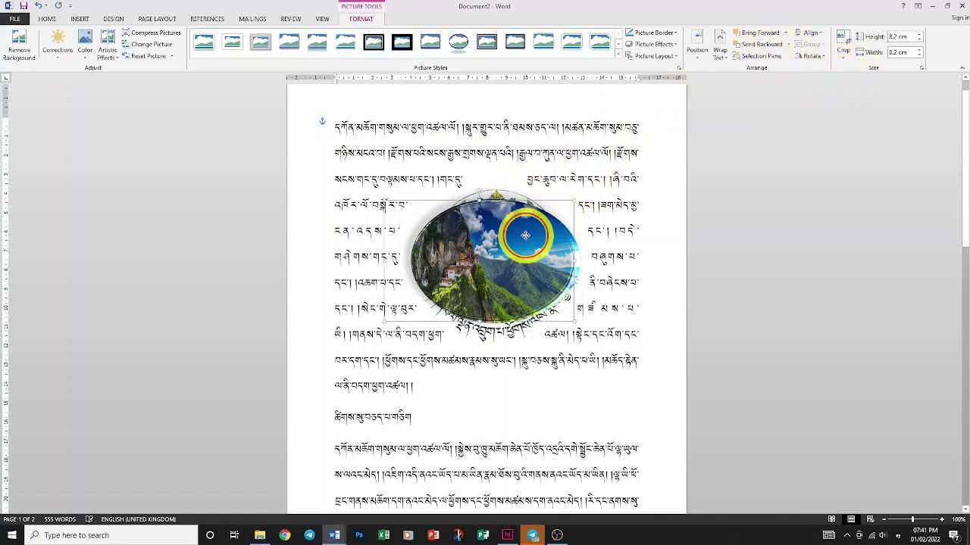
{"action": "left_click", "coordinate": [764, 45]}
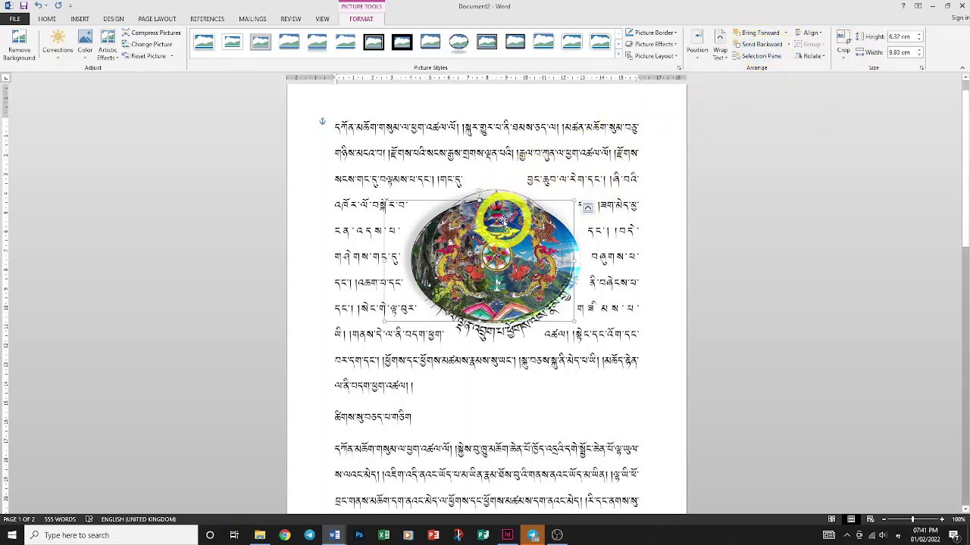
{"action": "left_click", "coordinate": [756, 33]}
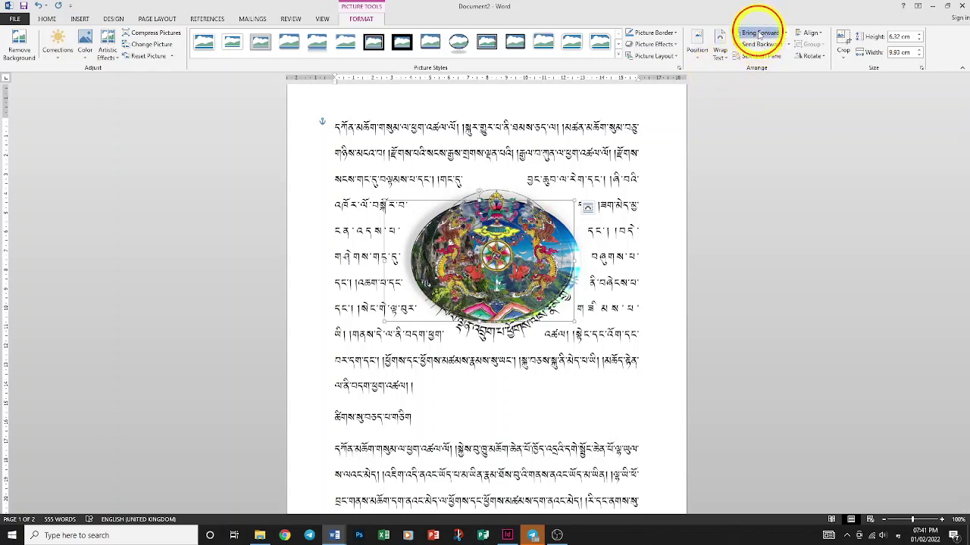
{"action": "left_click", "coordinate": [760, 34]}
{"action": "left_click", "coordinate": [759, 44]}
{"action": "left_click", "coordinate": [759, 34]}
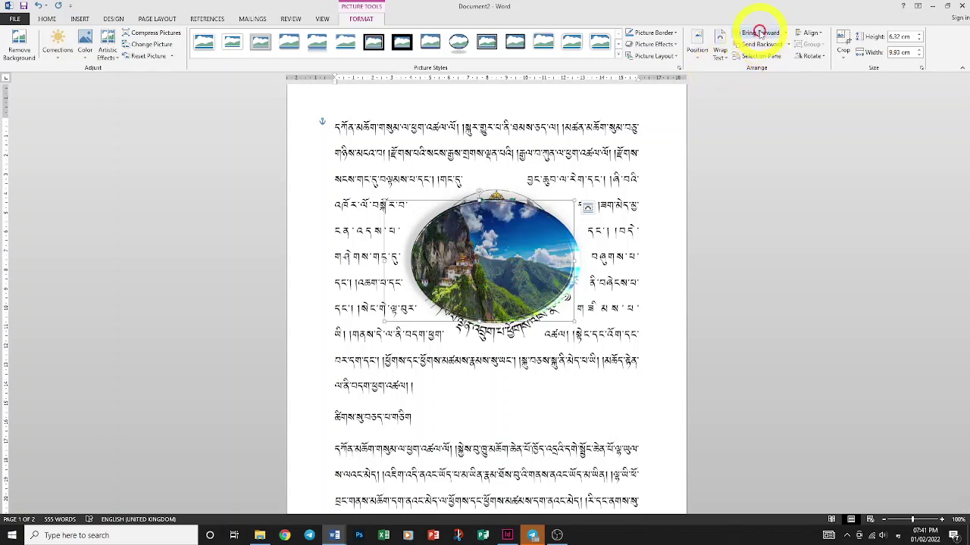
{"action": "left_click", "coordinate": [760, 44]}
{"action": "left_click", "coordinate": [756, 57]}
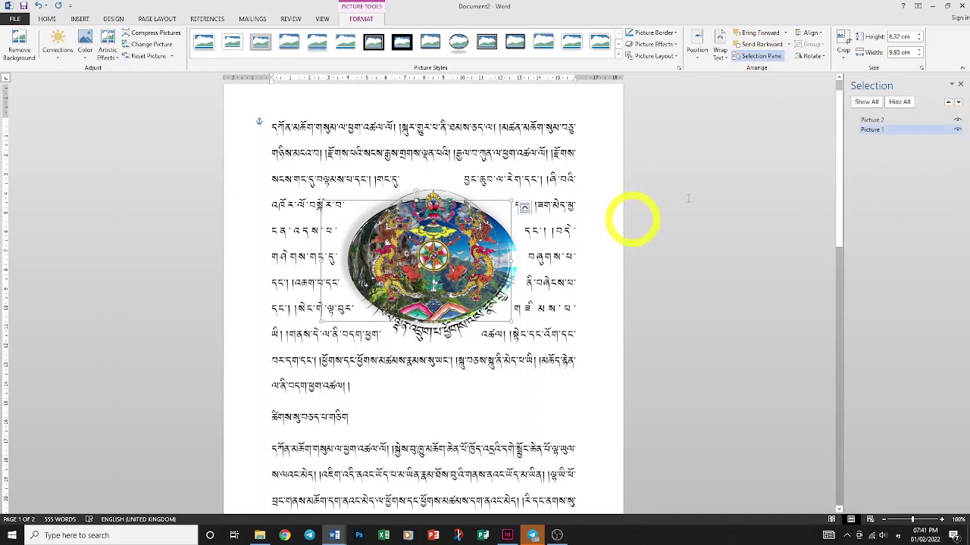
- Select the pictures in the Selection pane and toggle Picture 1's visibility, leaving it visible
{"action": "left_click_drag", "start_coordinate": [914, 124], "coordinate": [912, 134]}
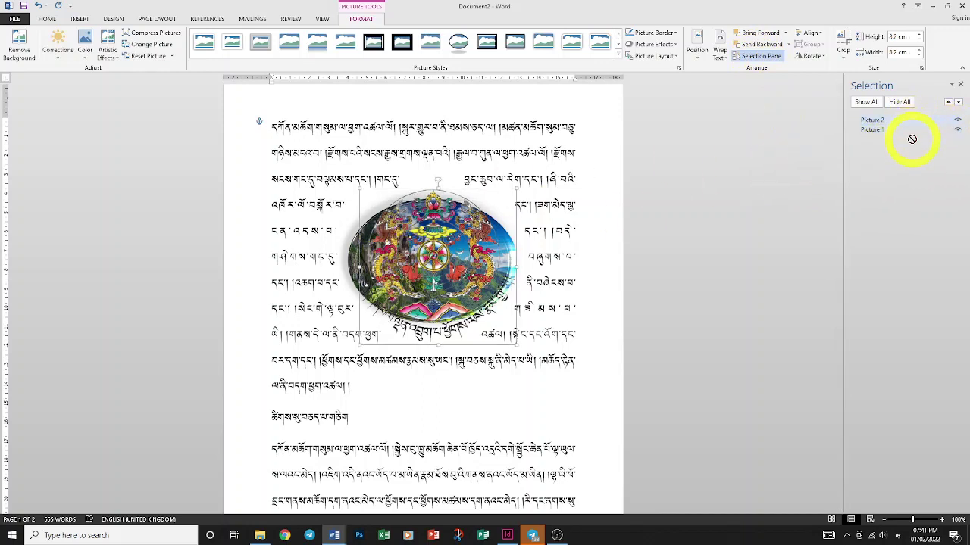
{"action": "left_click", "coordinate": [905, 127]}
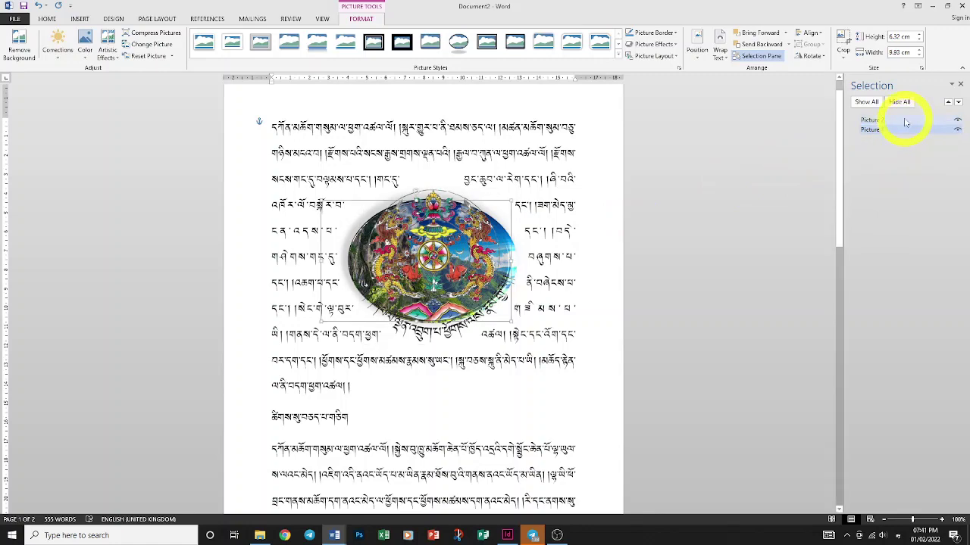
{"action": "left_click", "coordinate": [887, 121], "text": "ctrl"}
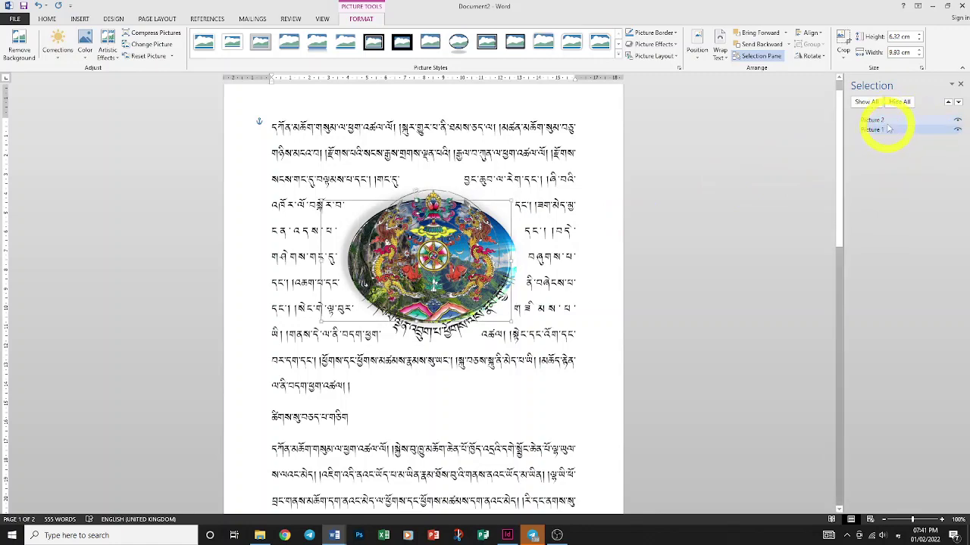
{"action": "left_click", "coordinate": [957, 130]}
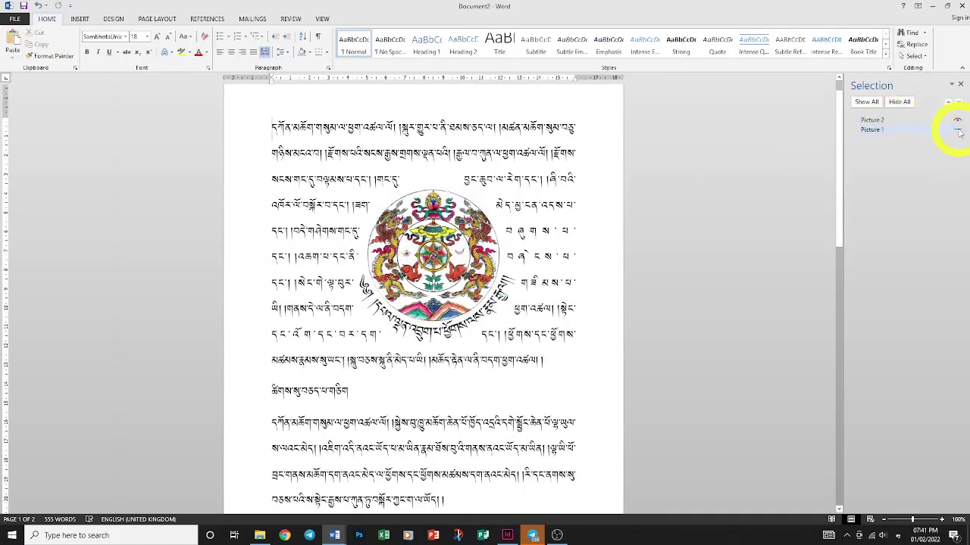
{"action": "left_click", "coordinate": [958, 131]}
{"action": "left_click", "coordinate": [957, 131]}
{"action": "left_click", "coordinate": [957, 130]}
{"action": "left_click", "coordinate": [958, 130]}
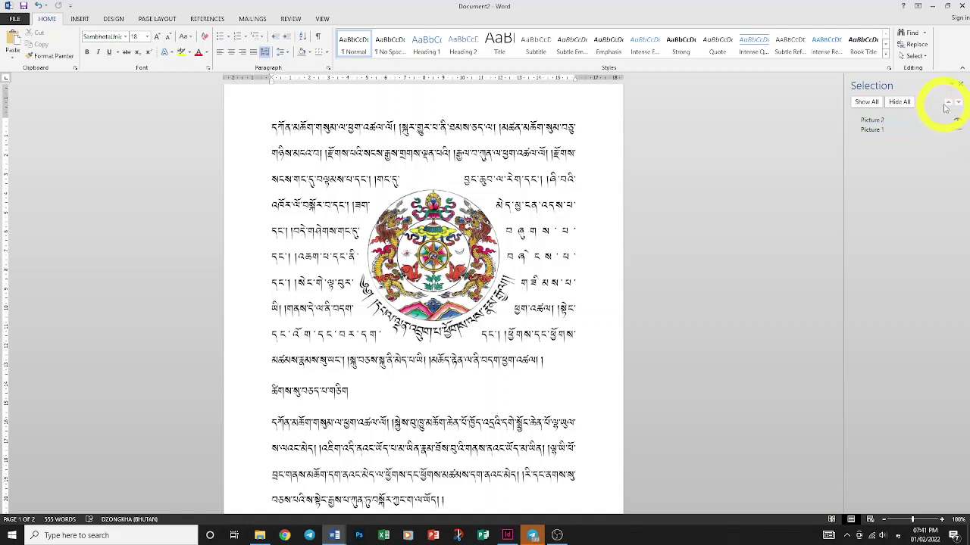
{"action": "left_click", "coordinate": [959, 130]}
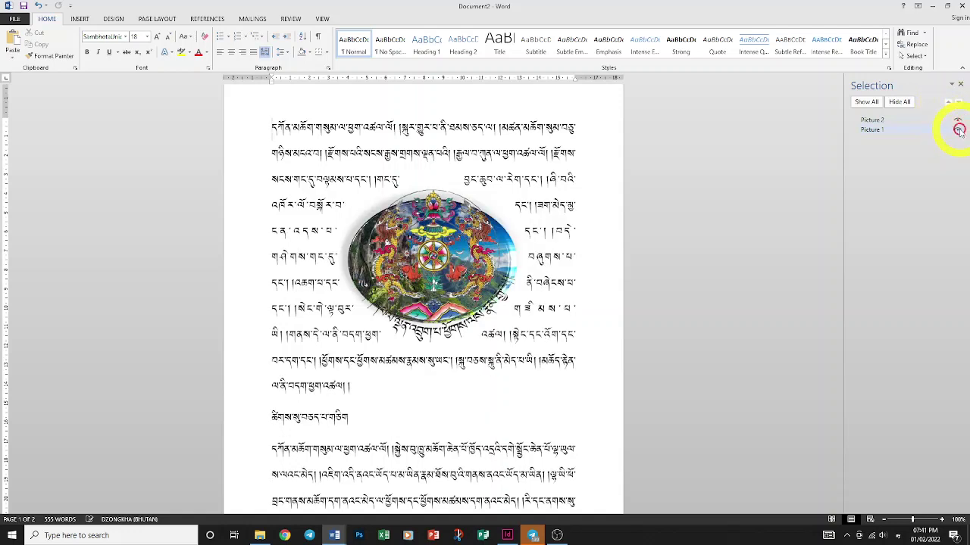
- Reorder Picture 1 so it ends behind the emblem, then close the Selection pane
{"action": "left_click", "coordinate": [917, 131]}
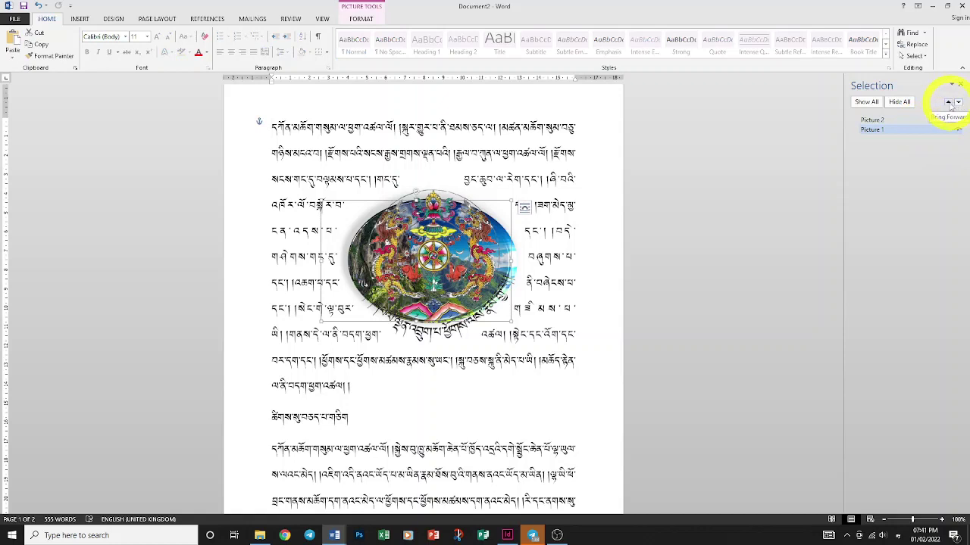
{"action": "left_click", "coordinate": [948, 103]}
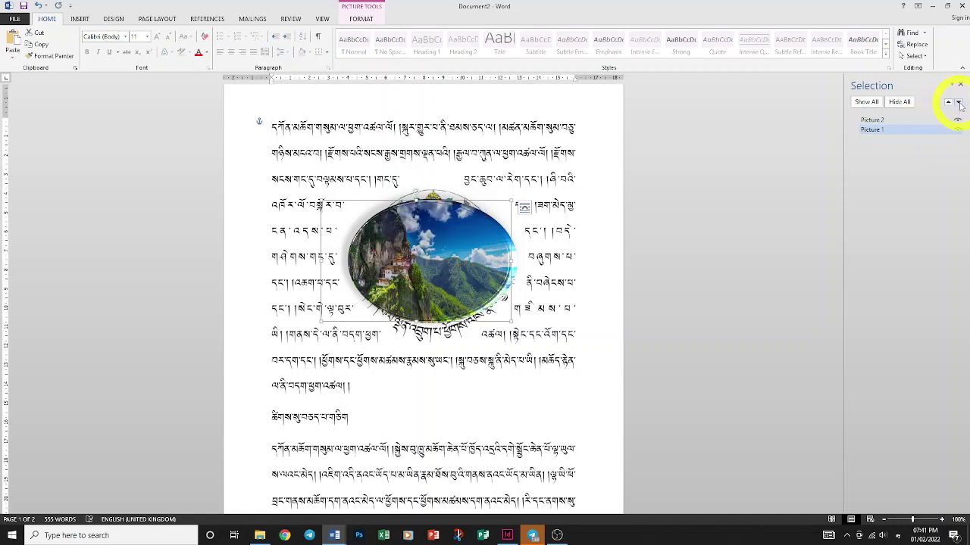
{"action": "left_click", "coordinate": [958, 103]}
{"action": "left_click", "coordinate": [949, 103]}
{"action": "left_click", "coordinate": [958, 103]}
{"action": "left_click", "coordinate": [959, 84]}
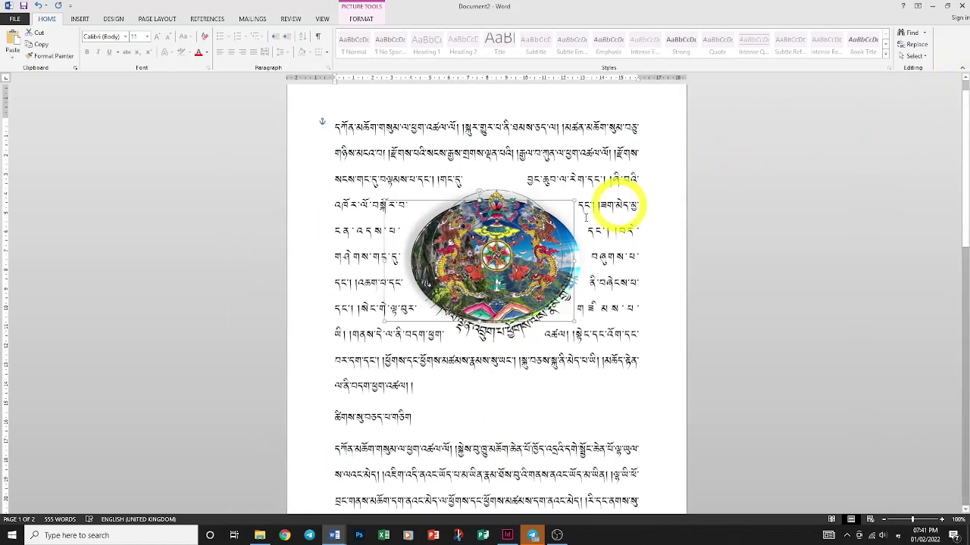
- Select the emblem and rotate it right 90°, leaving the Align options unchanged
{"action": "left_click", "coordinate": [471, 277]}
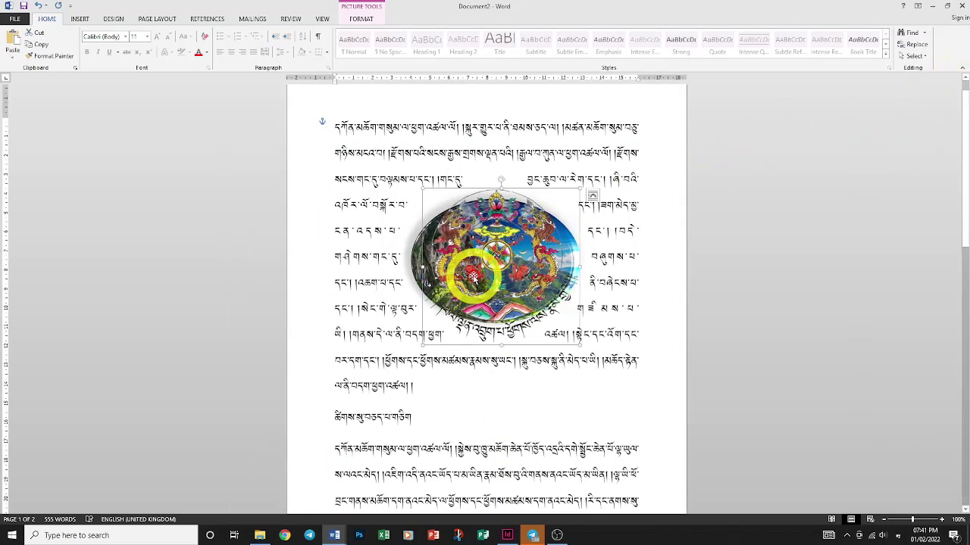
{"action": "left_click", "coordinate": [361, 18]}
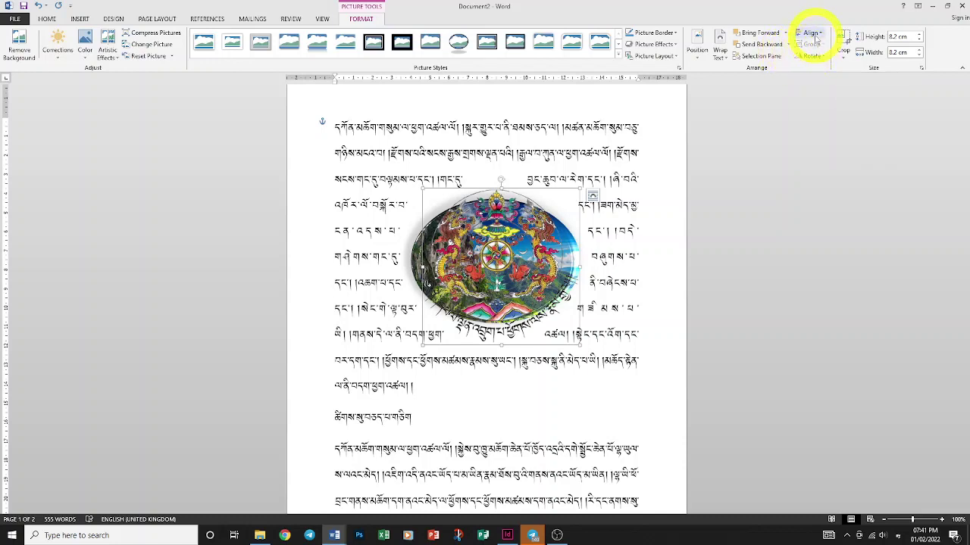
{"action": "left_click", "coordinate": [814, 34]}
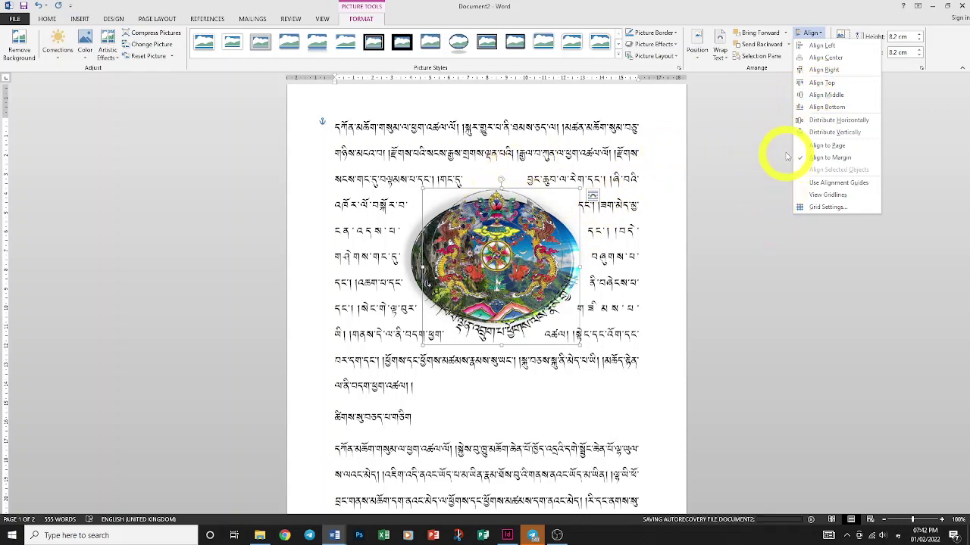
{"action": "left_click", "coordinate": [811, 34]}
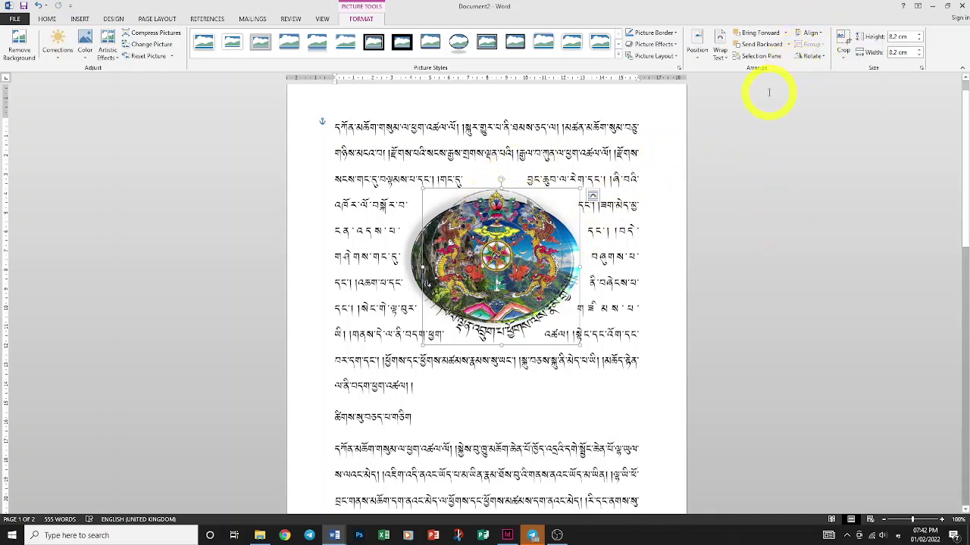
{"action": "left_click", "coordinate": [813, 56]}
{"action": "left_click", "coordinate": [818, 70]}
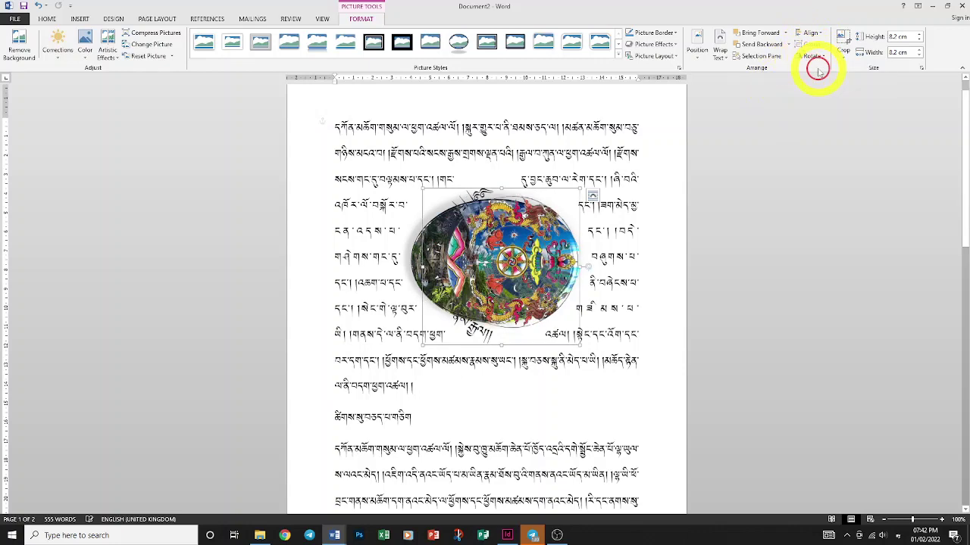
- Crop the emblem in from the bottom-right and shift the image within its crop frame
{"action": "left_click", "coordinate": [841, 39]}
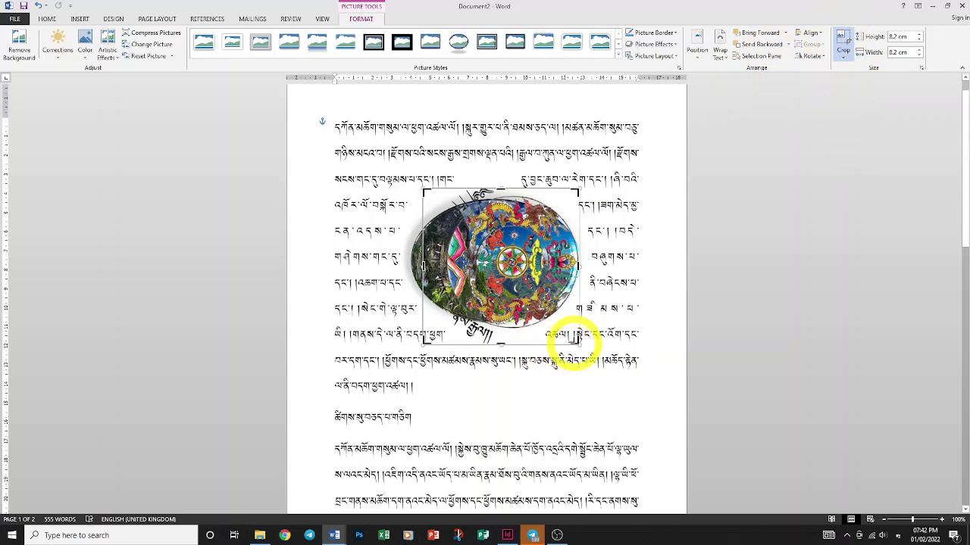
{"action": "left_click_drag", "start_coordinate": [578, 338], "coordinate": [547, 309]}
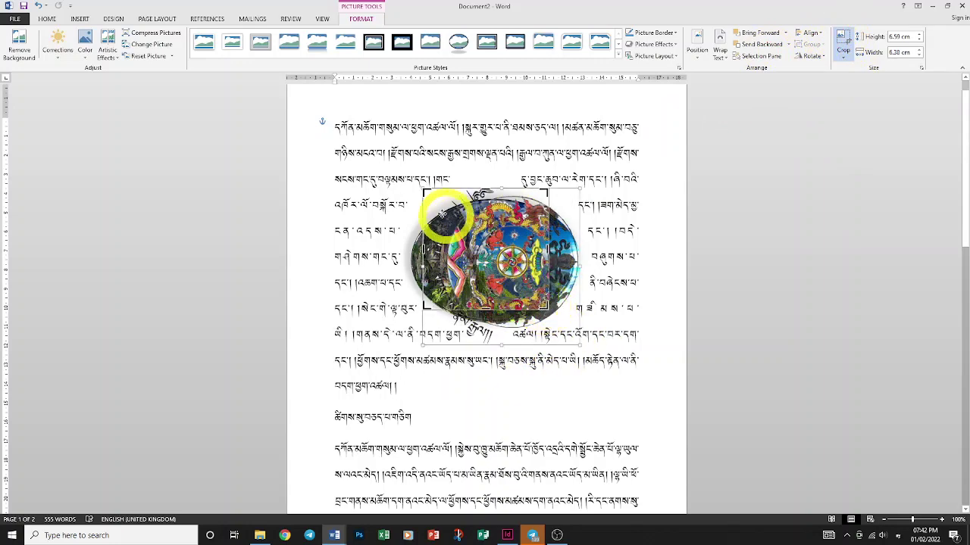
{"action": "left_click_drag", "start_coordinate": [427, 192], "coordinate": [436, 202]}
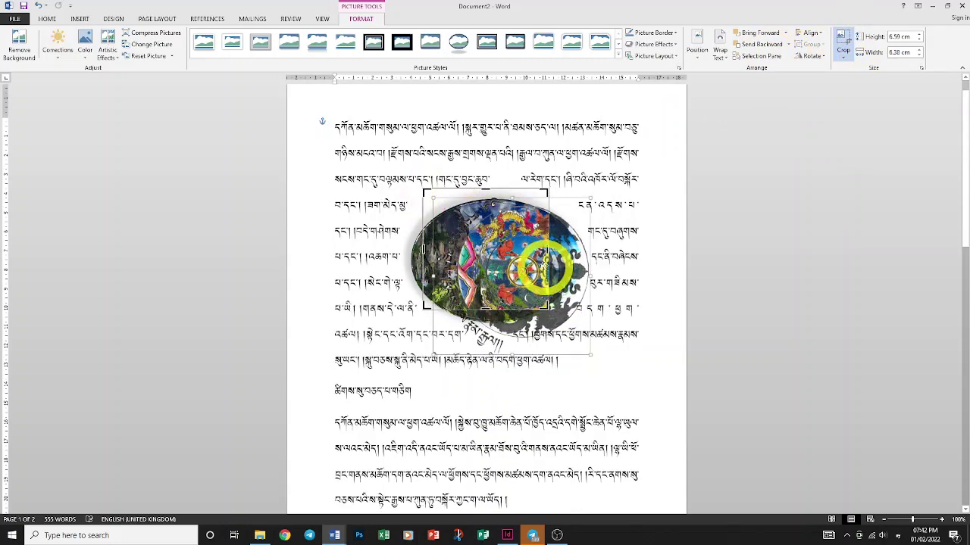
{"action": "left_click", "coordinate": [688, 231]}
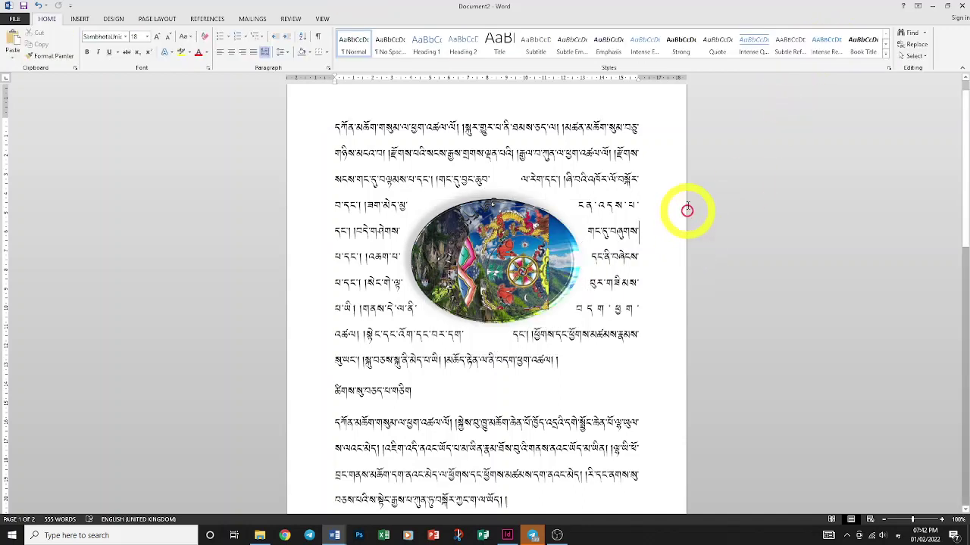
{"action": "left_click", "coordinate": [545, 258]}
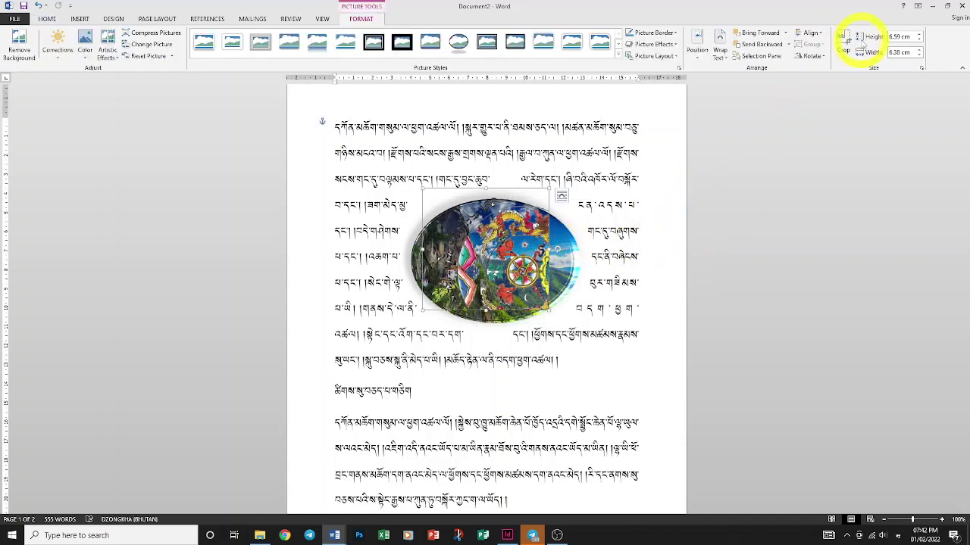
- Adjust the emblem's height with the spinner to 6.51 cm, keeping 6.4 cm width
{"action": "left_click", "coordinate": [918, 35]}
{"action": "left_click", "coordinate": [918, 35]}
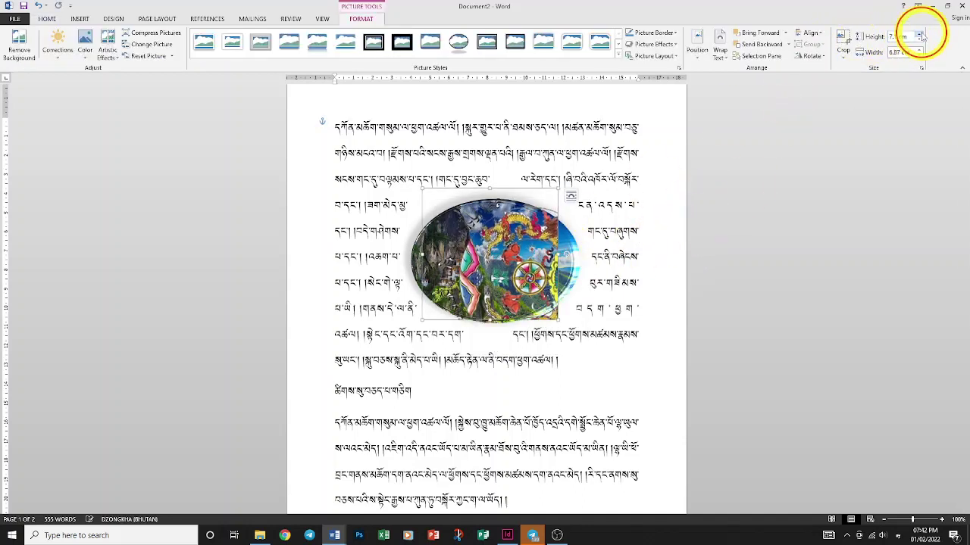
{"action": "left_click", "coordinate": [918, 35]}
{"action": "left_click", "coordinate": [918, 39]}
{"action": "left_click", "coordinate": [919, 56]}
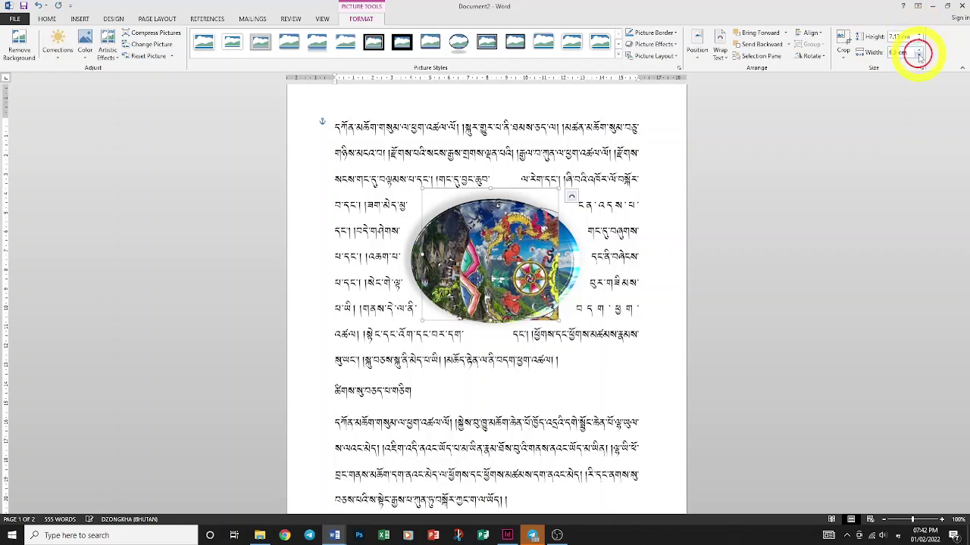
{"action": "left_click", "coordinate": [918, 56]}
{"action": "left_click", "coordinate": [919, 56]}
{"action": "left_click", "coordinate": [919, 56]}
{"action": "left_click", "coordinate": [919, 56]}
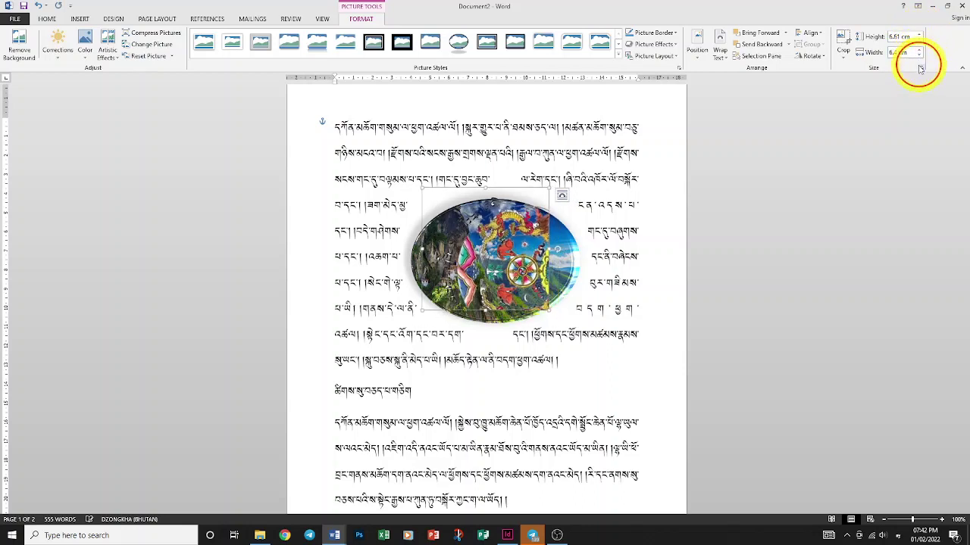
{"action": "left_click", "coordinate": [917, 66]}
{"action": "left_click", "coordinate": [814, 113]}
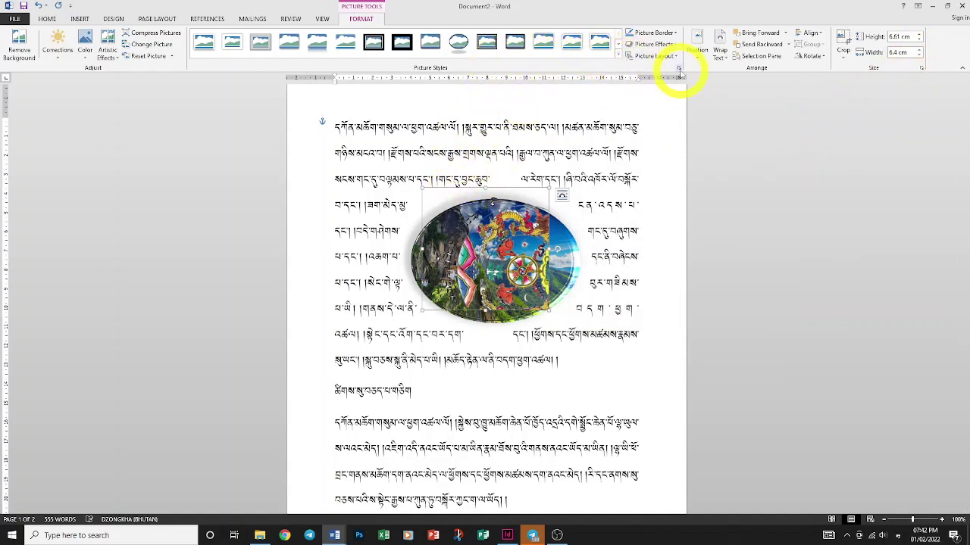
{"action": "left_click", "coordinate": [679, 69]}
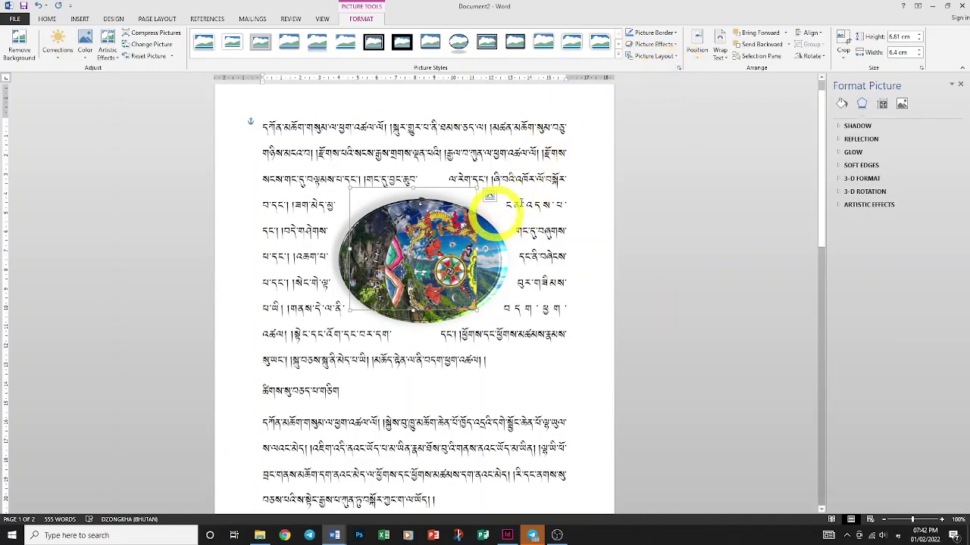
{"action": "left_click", "coordinate": [850, 126]}
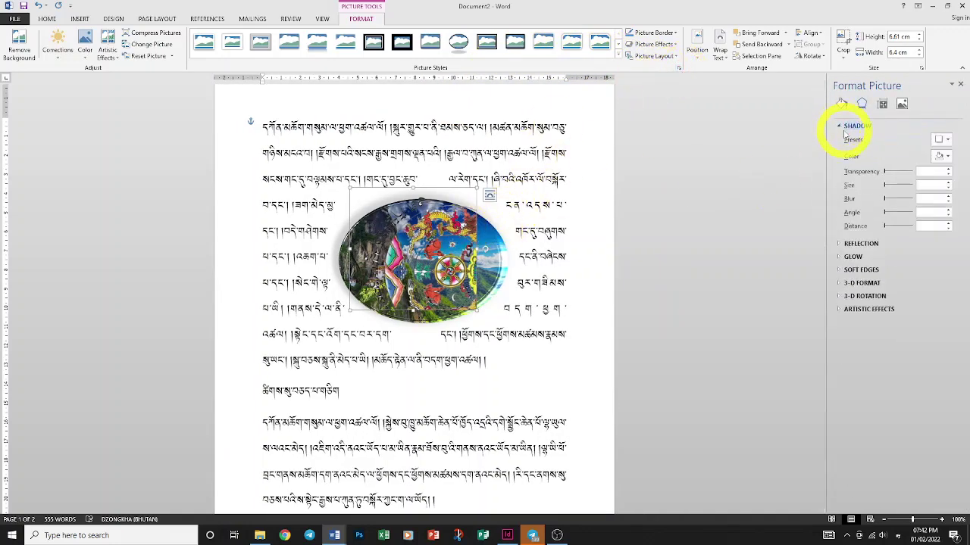
{"action": "left_click", "coordinate": [944, 141]}
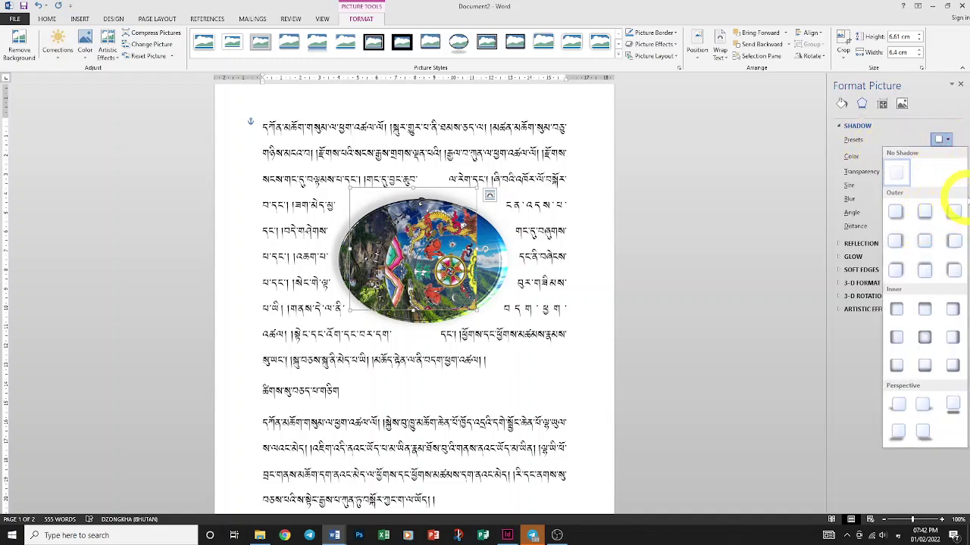
{"action": "left_click", "coordinate": [941, 137]}
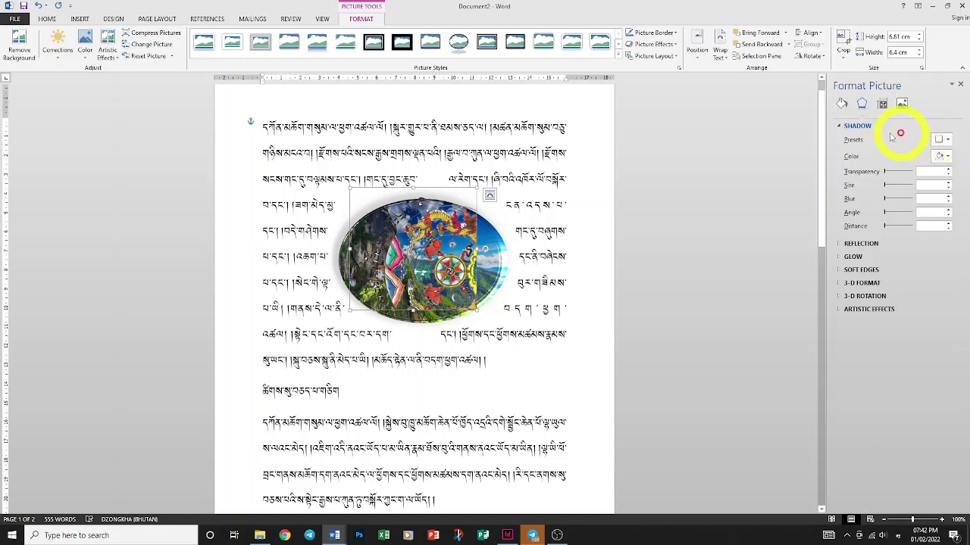
{"action": "left_click", "coordinate": [839, 127]}
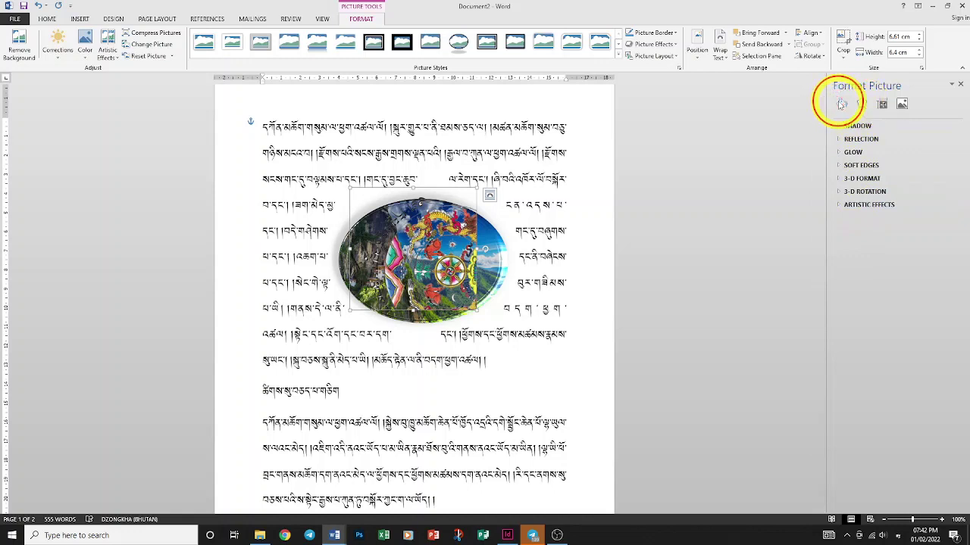
{"action": "left_click", "coordinate": [841, 104]}
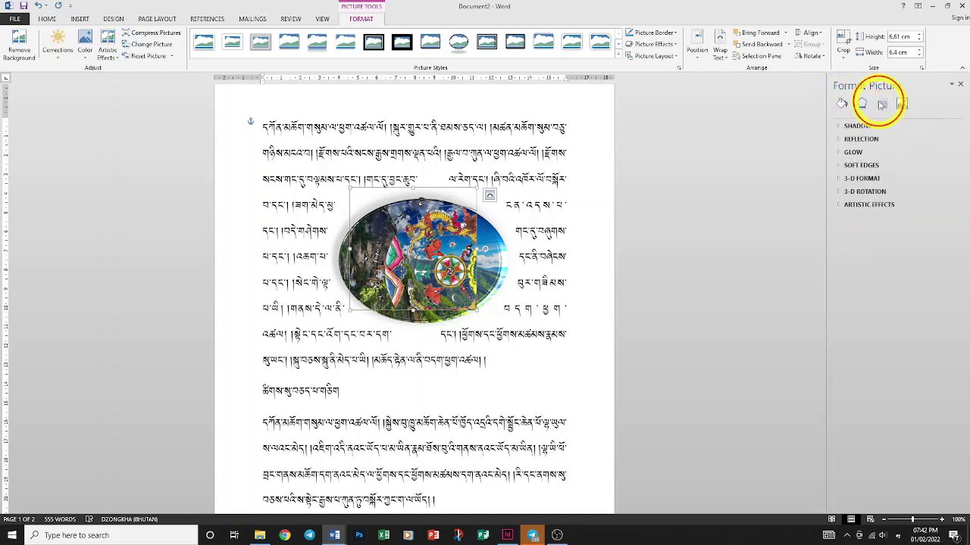
{"action": "left_click", "coordinate": [882, 103]}
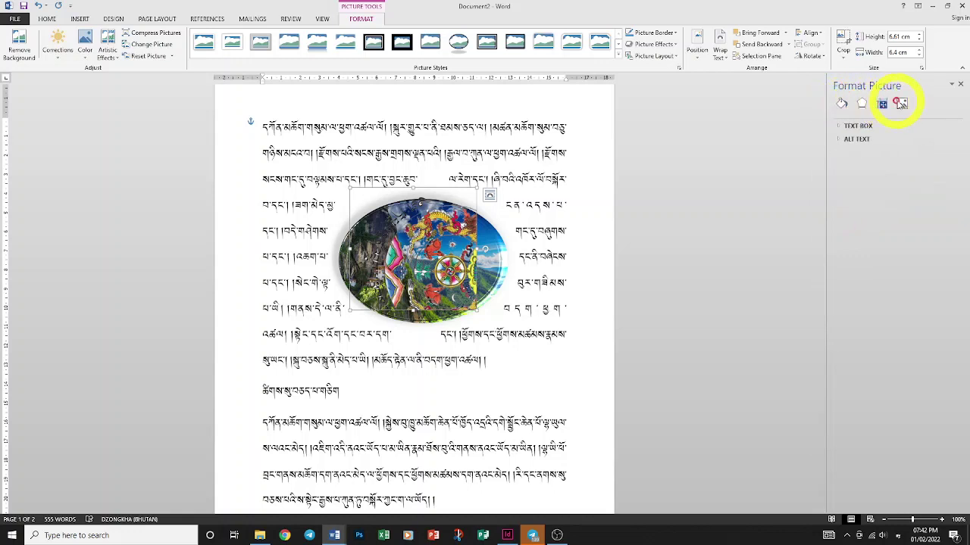
{"action": "left_click", "coordinate": [960, 85]}
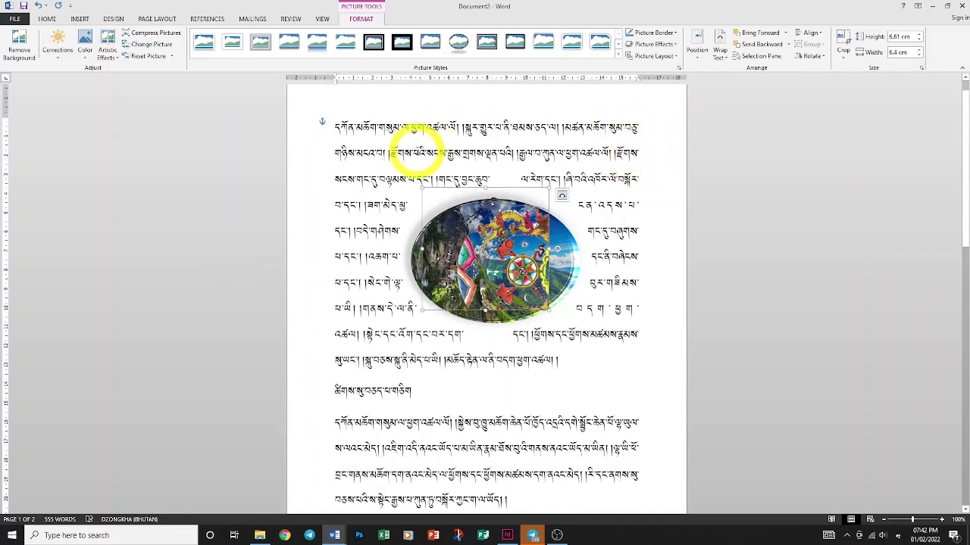
- Select the current picture and delete it from the document
{"action": "left_click", "coordinate": [449, 226]}
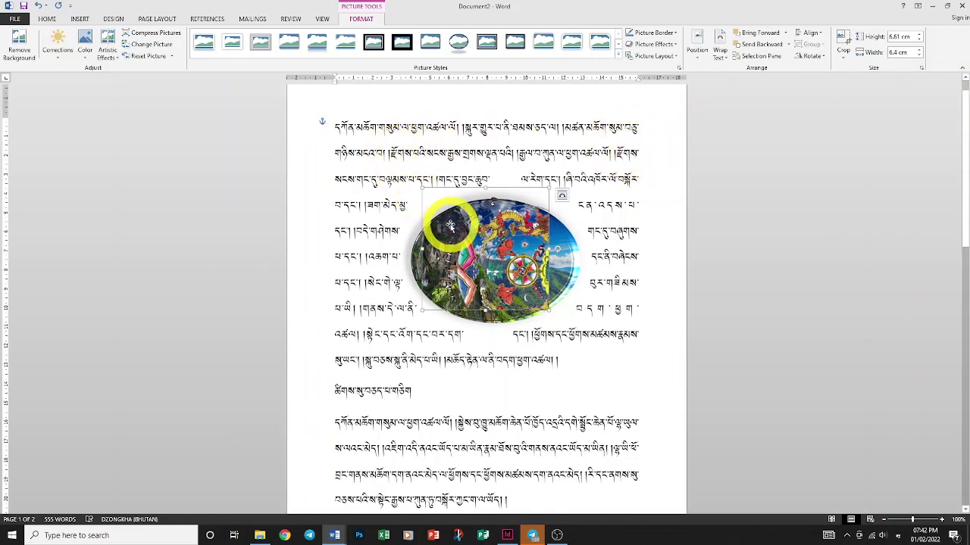
{"action": "key", "text": "Escape"}
{"action": "left_click", "coordinate": [449, 225]}
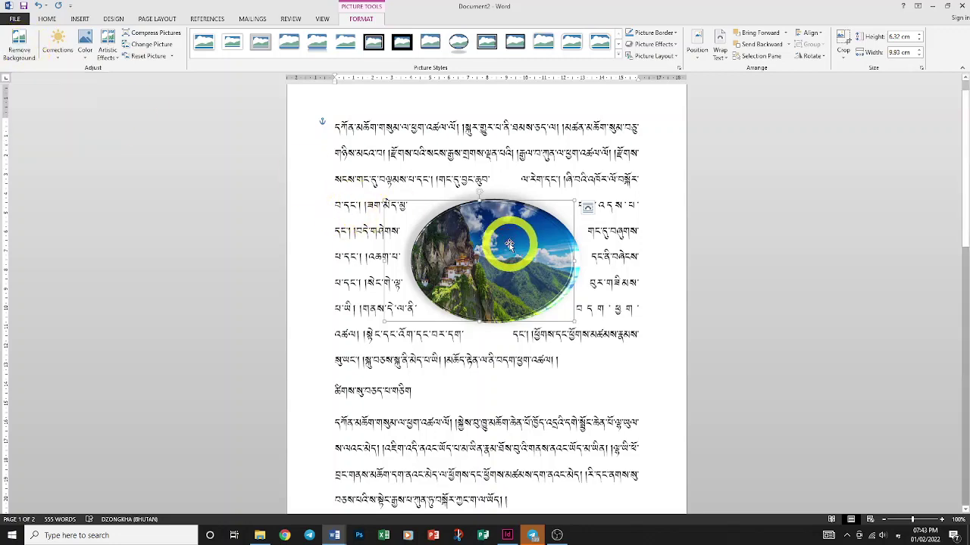
{"action": "key", "text": "Delete"}
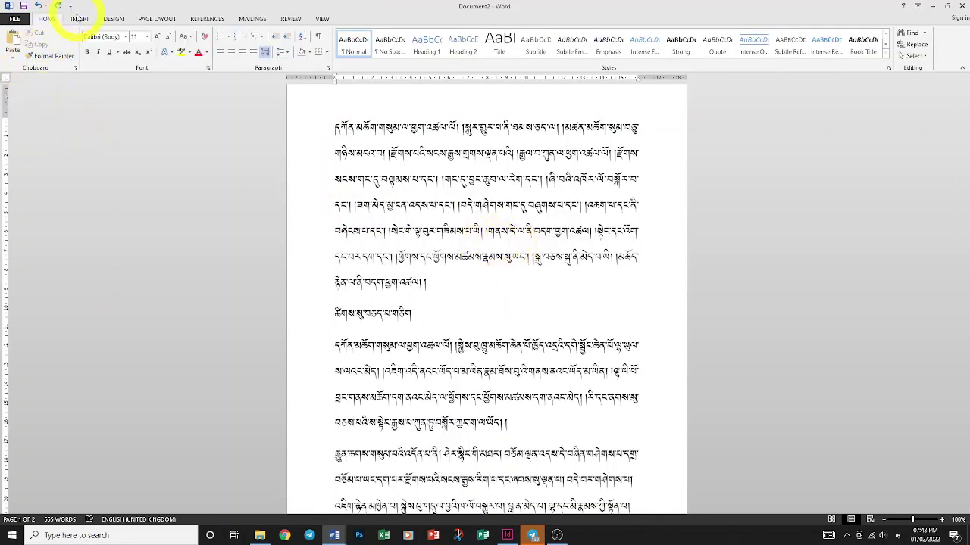
- Insert the kp thangka image from Local Disk (D:) into the document
{"action": "left_click", "coordinate": [79, 18]}
{"action": "left_click", "coordinate": [106, 47]}
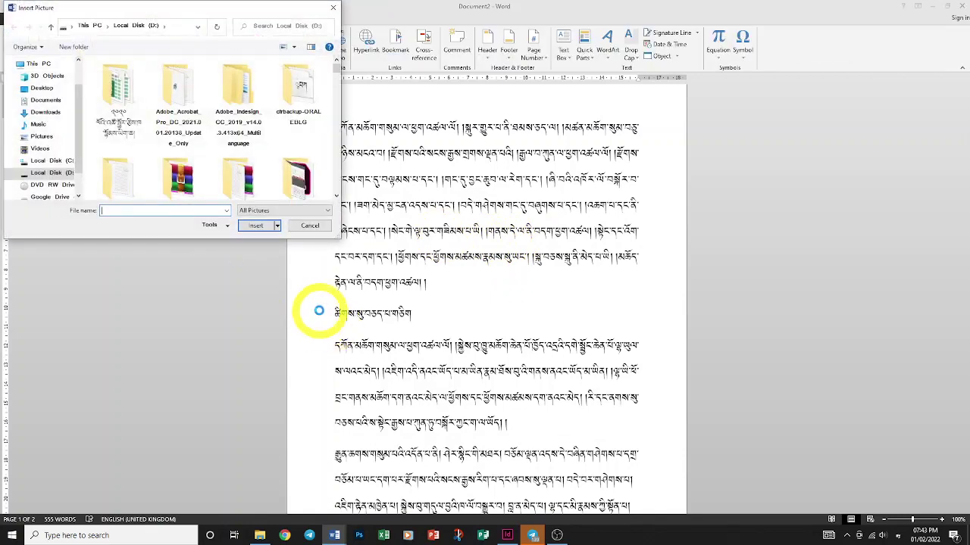
{"action": "scroll", "coordinate": [281, 163], "scroll_direction": "down", "scroll_amount": 3}
{"action": "scroll", "coordinate": [280, 163], "scroll_direction": "down", "scroll_amount": 3}
{"action": "scroll", "coordinate": [281, 168], "scroll_direction": "down", "scroll_amount": 3}
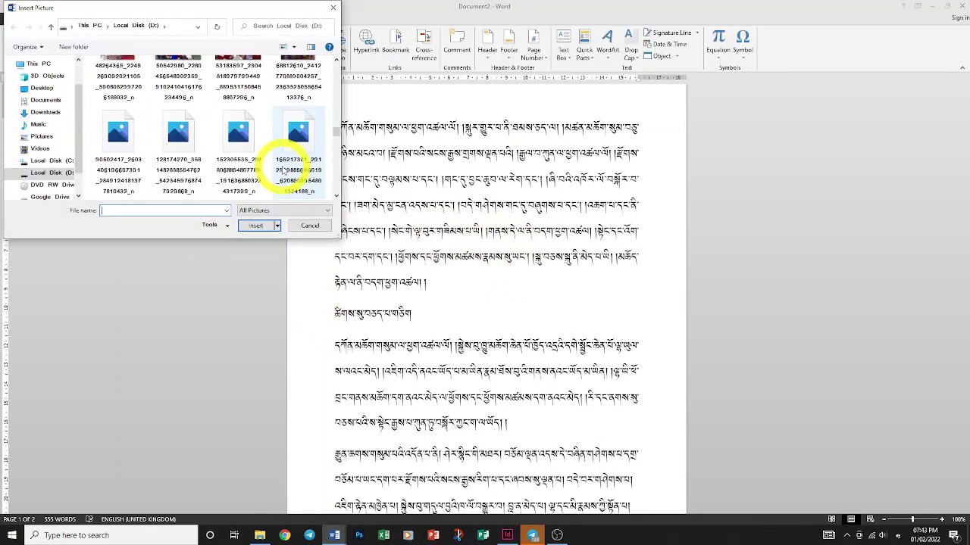
{"action": "scroll", "coordinate": [282, 168], "scroll_direction": "down", "scroll_amount": 2}
{"action": "scroll", "coordinate": [283, 170], "scroll_direction": "down", "scroll_amount": 2}
{"action": "scroll", "coordinate": [283, 170], "scroll_direction": "down", "scroll_amount": 2}
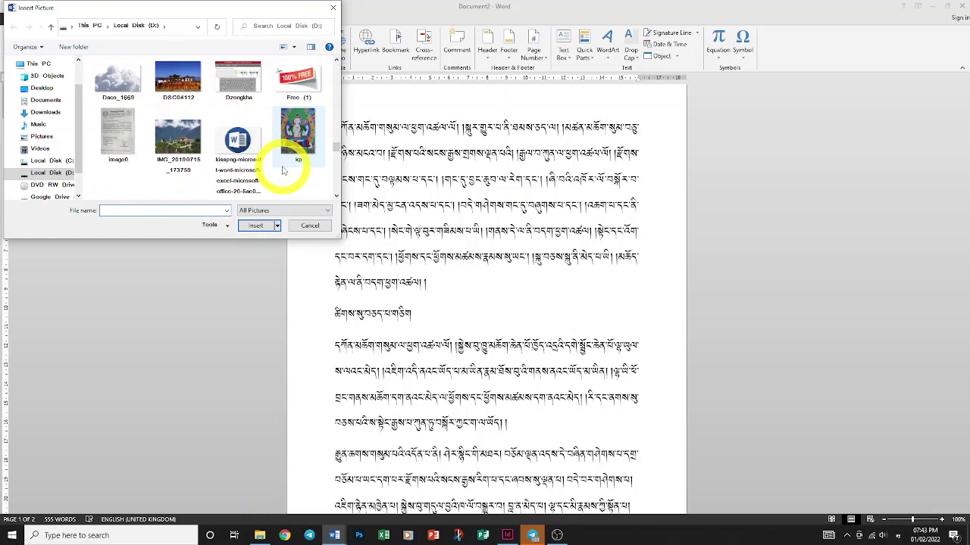
{"action": "scroll", "coordinate": [284, 170], "scroll_direction": "down", "scroll_amount": 1}
{"action": "scroll", "coordinate": [282, 167], "scroll_direction": "up", "scroll_amount": 1}
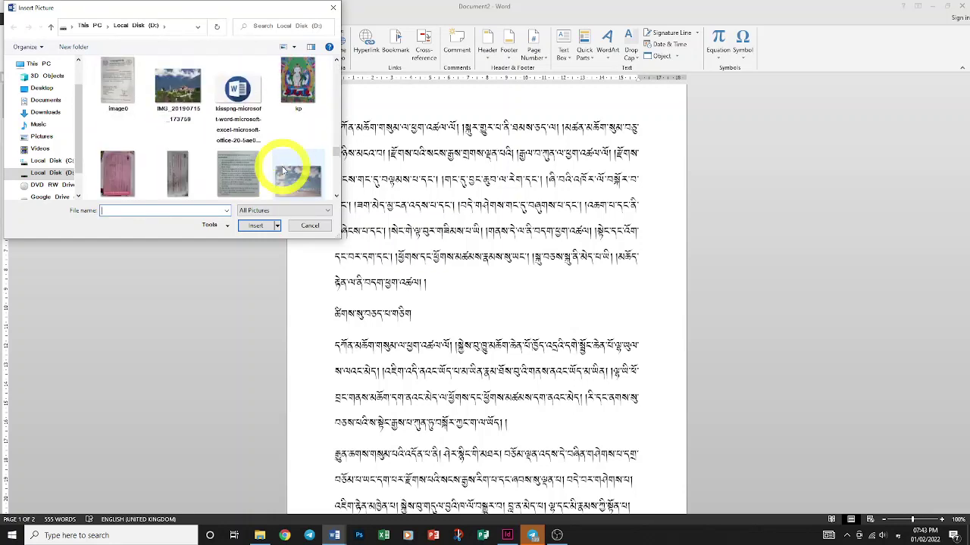
{"action": "left_click", "coordinate": [288, 83]}
{"action": "left_click", "coordinate": [251, 225]}
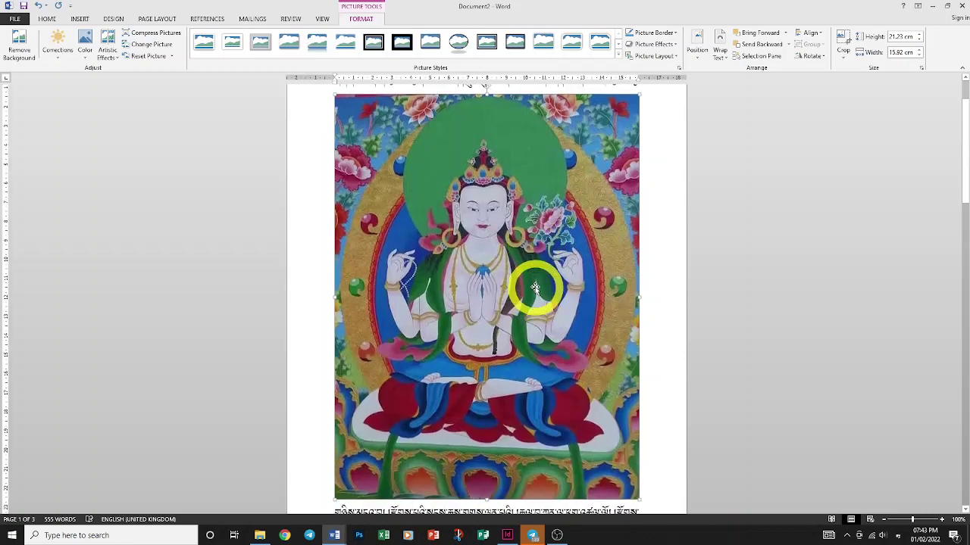
- Keep the deity picture's background removal and drag the figure into place among the Dzongkha text
{"action": "left_click", "coordinate": [22, 45]}
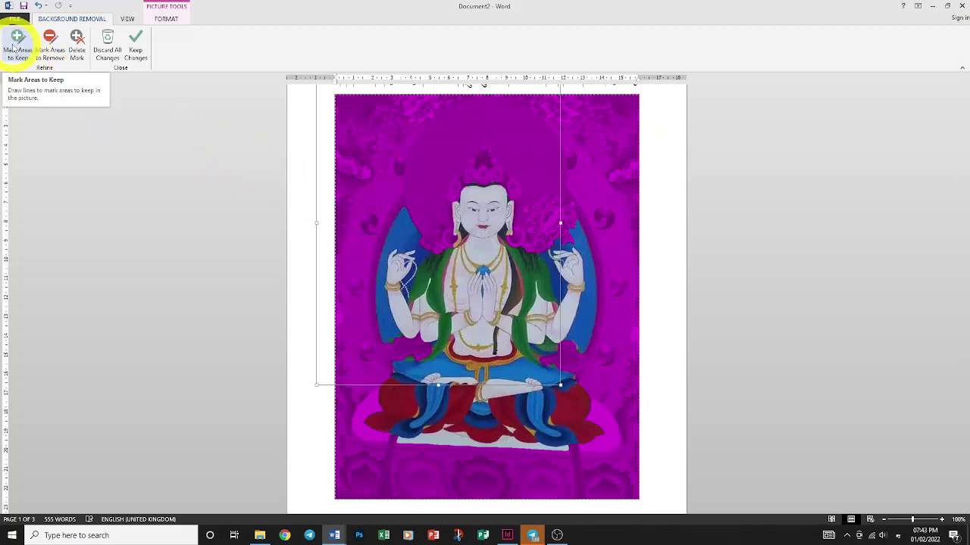
{"action": "left_click", "coordinate": [133, 47]}
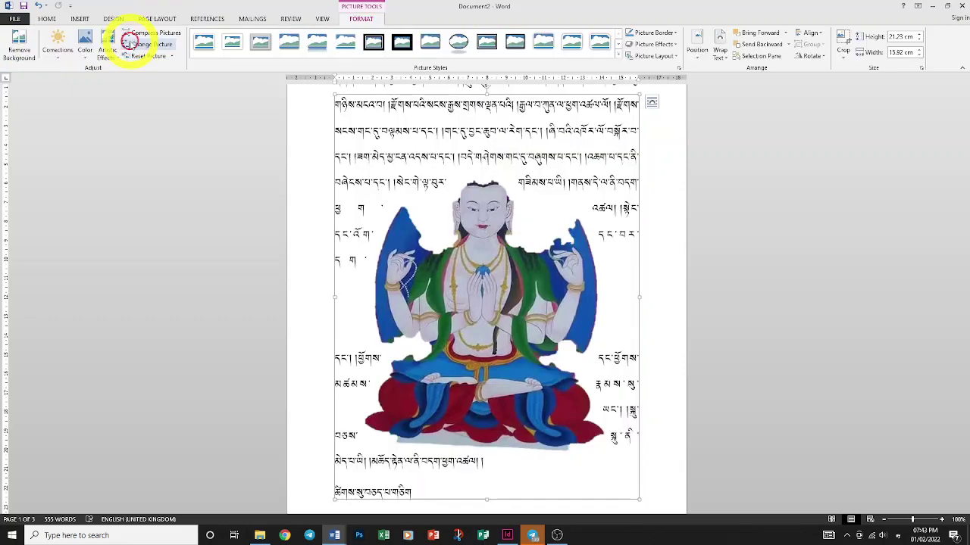
{"action": "mouse_move", "coordinate": [500, 293]}
{"action": "left_mouse_down"}
{"action": "mouse_move", "coordinate": [482, 251]}
{"action": "mouse_move", "coordinate": [480, 302]}
{"action": "left_mouse_up"}
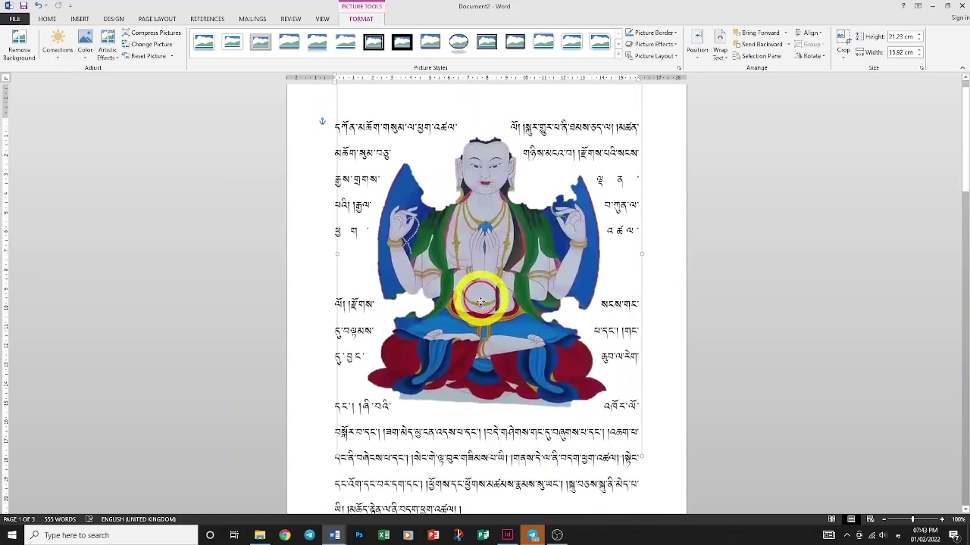
{"action": "left_click_drag", "start_coordinate": [480, 302], "coordinate": [489, 281]}
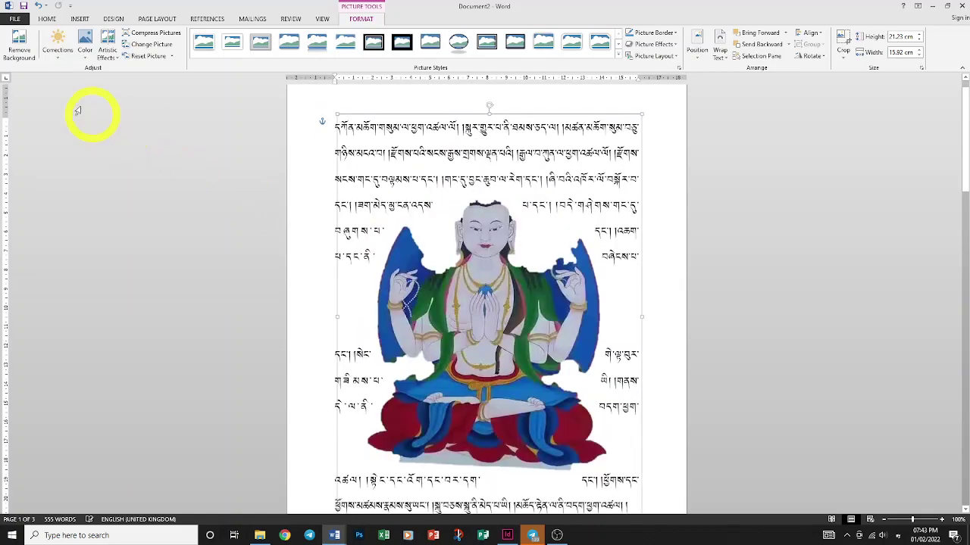
{"action": "left_click", "coordinate": [68, 53]}
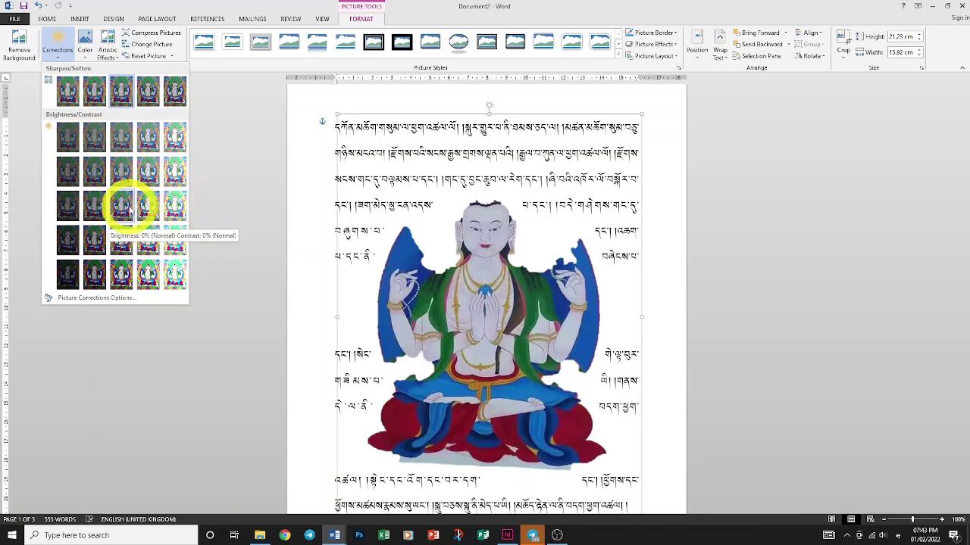
{"action": "left_click", "coordinate": [85, 53]}
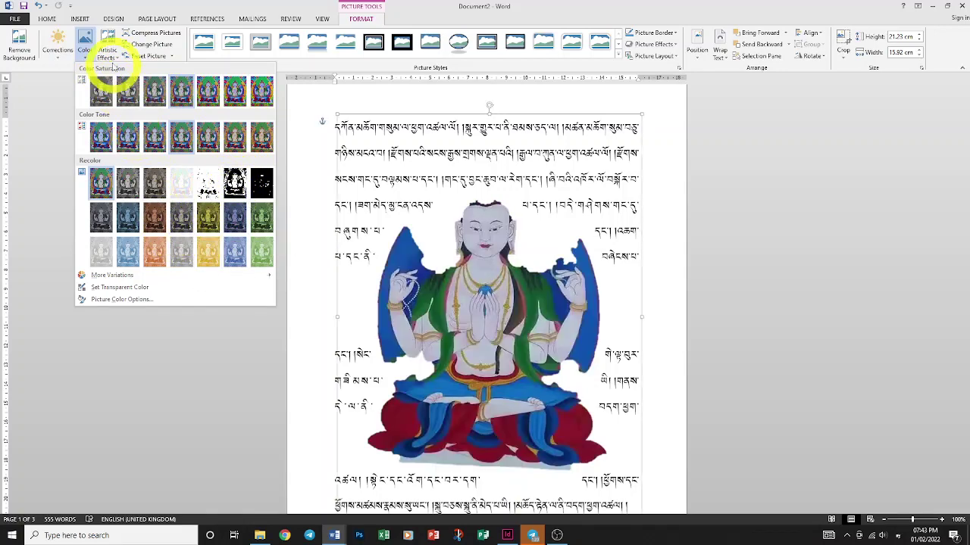
{"action": "left_click", "coordinate": [83, 52]}
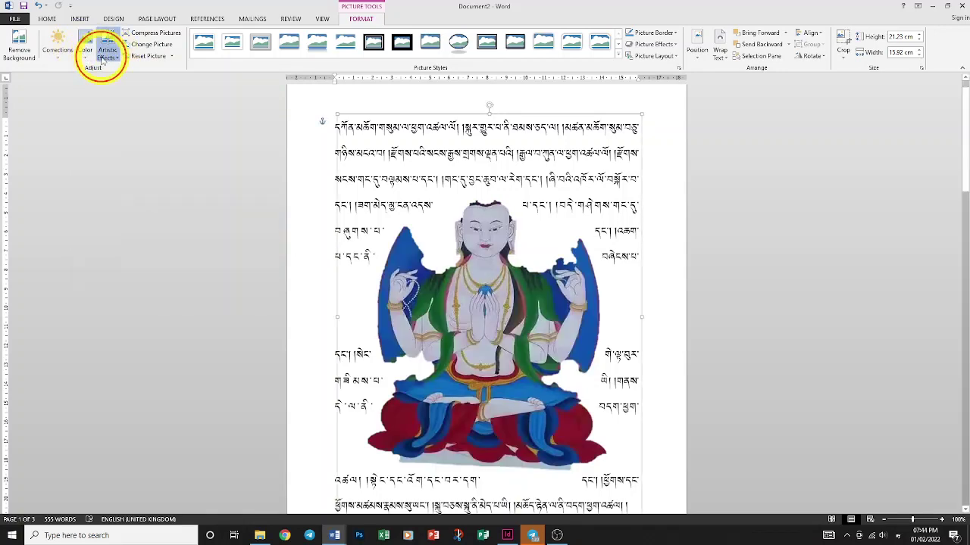
{"action": "left_click", "coordinate": [103, 57]}
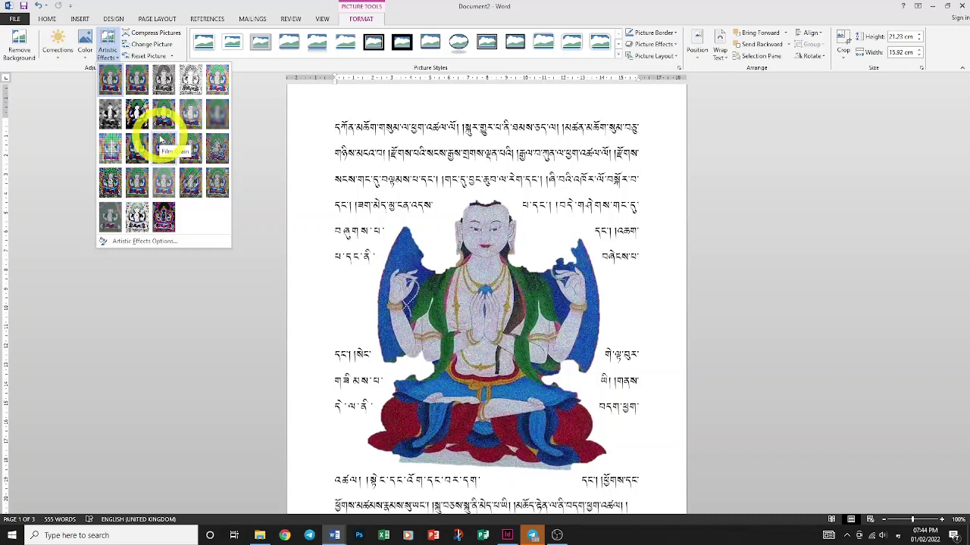
{"action": "left_click", "coordinate": [110, 41]}
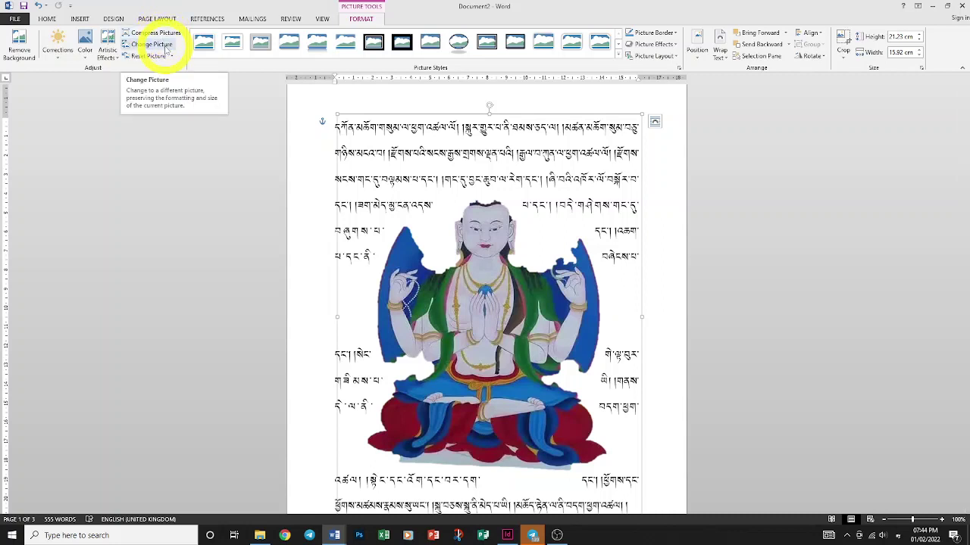
- Search Bing images for 'Bhutan' and insert the monastery photo in place of the deity picture
{"action": "left_click", "coordinate": [165, 47]}
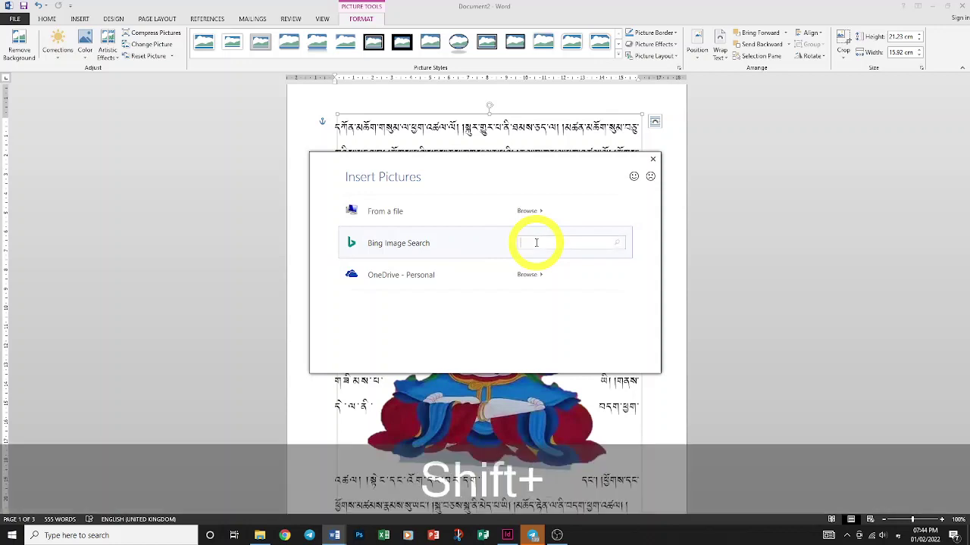
{"action": "key", "text": "alt+shift"}
{"action": "type", "text": "bhu"}
{"action": "type", "text": "Bhutan"}
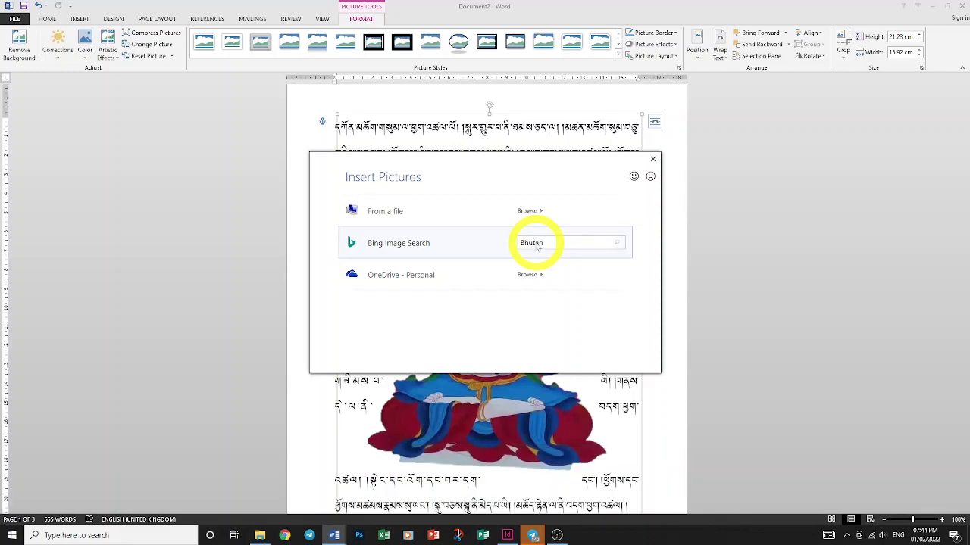
{"action": "key", "text": "Return"}
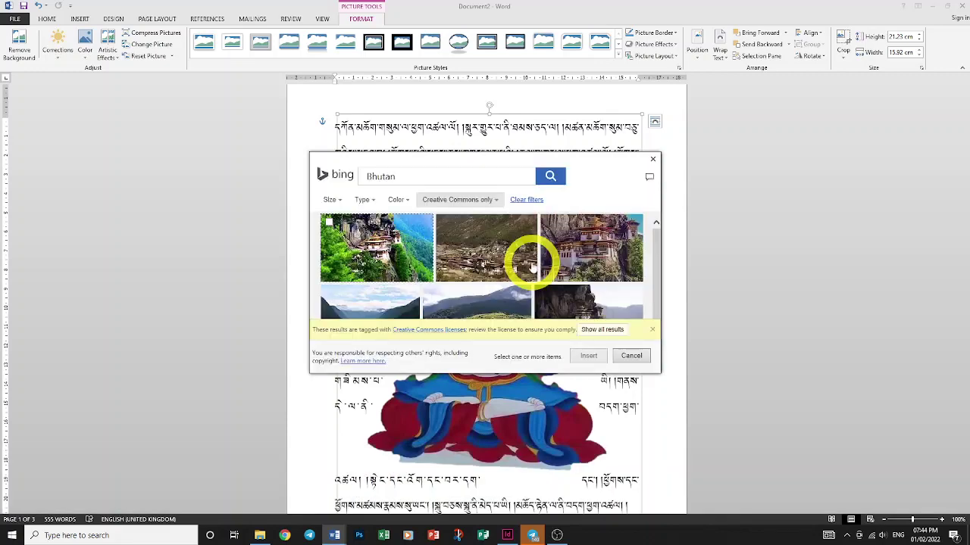
{"action": "scroll", "coordinate": [533, 265], "scroll_direction": "down", "scroll_amount": 5}
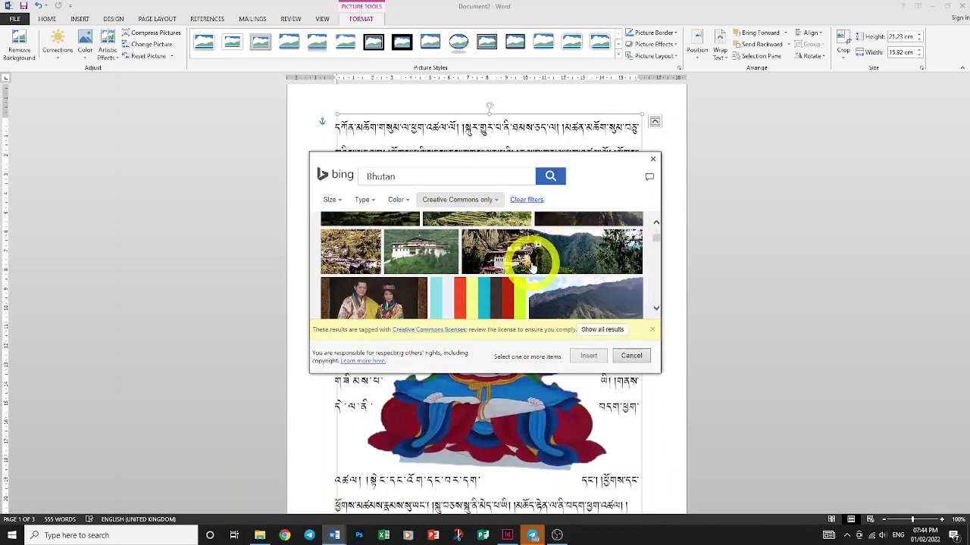
{"action": "mouse_move", "coordinate": [442, 262]}
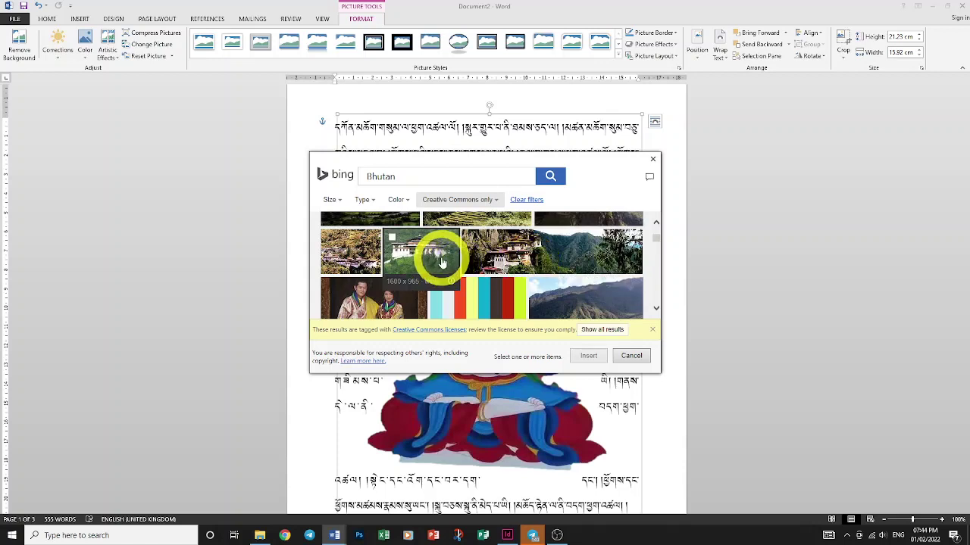
{"action": "left_click", "coordinate": [595, 358]}
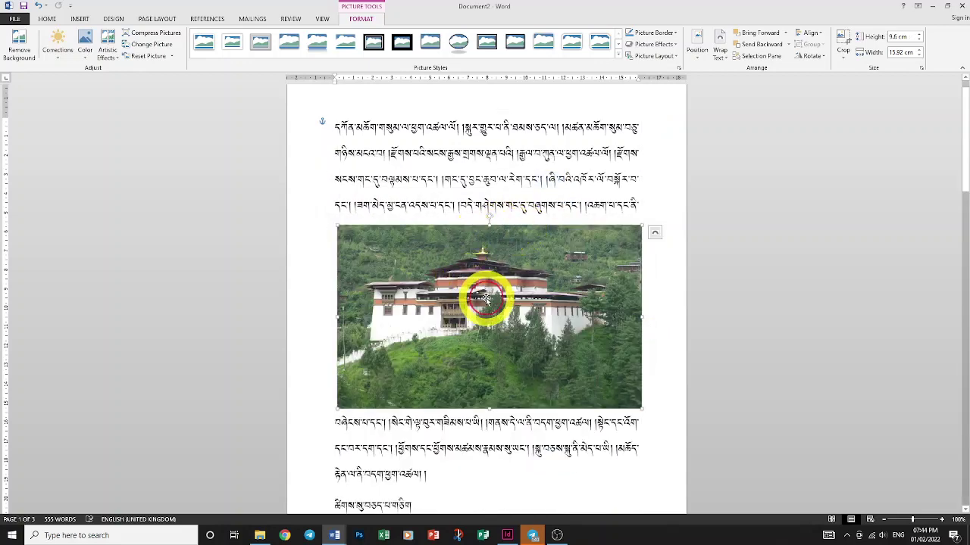
- Reposition the monastery photo just below the first line of the opening paragraph
{"action": "left_click_drag", "start_coordinate": [485, 300], "coordinate": [493, 228]}
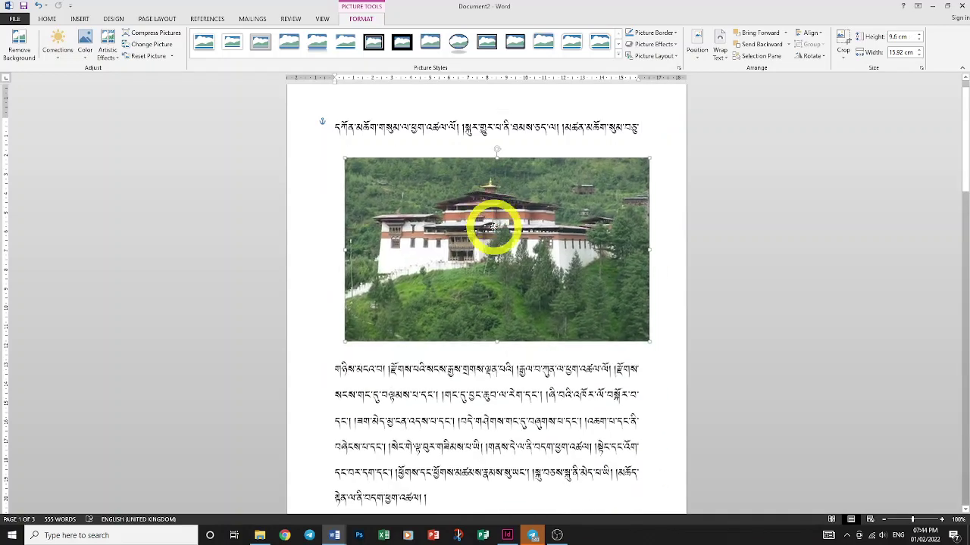
{"action": "left_click", "coordinate": [166, 44]}
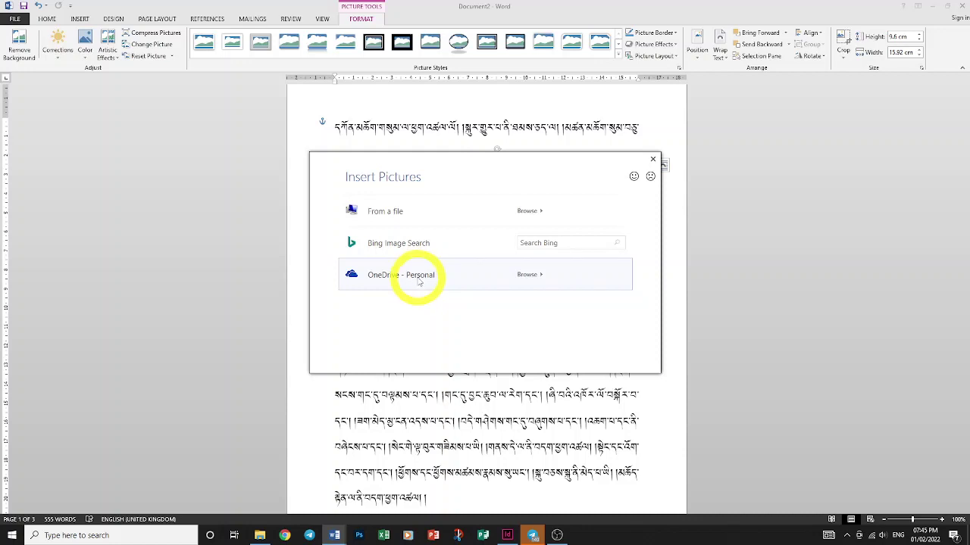
{"action": "left_click", "coordinate": [652, 159]}
{"action": "left_click", "coordinate": [491, 250]}
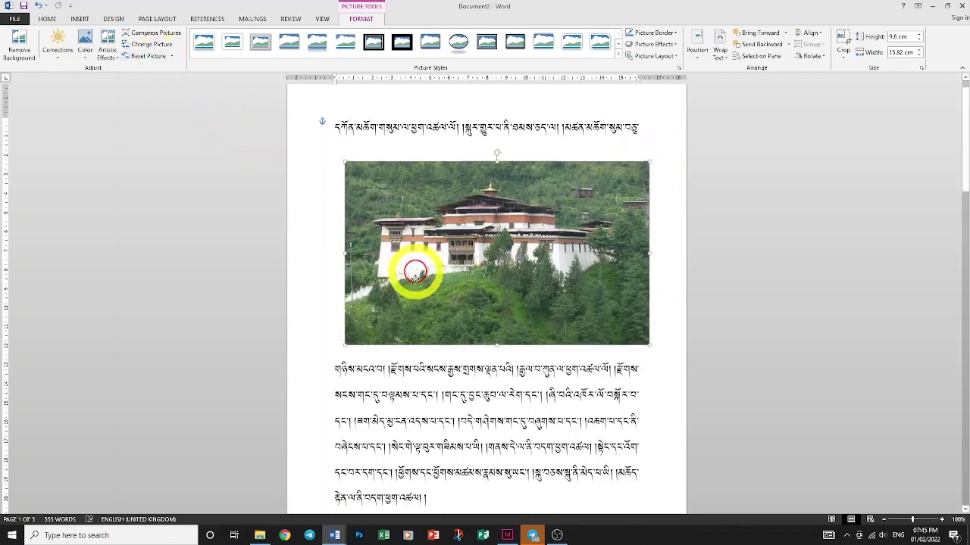
{"action": "left_click_drag", "start_coordinate": [411, 223], "coordinate": [423, 283]}
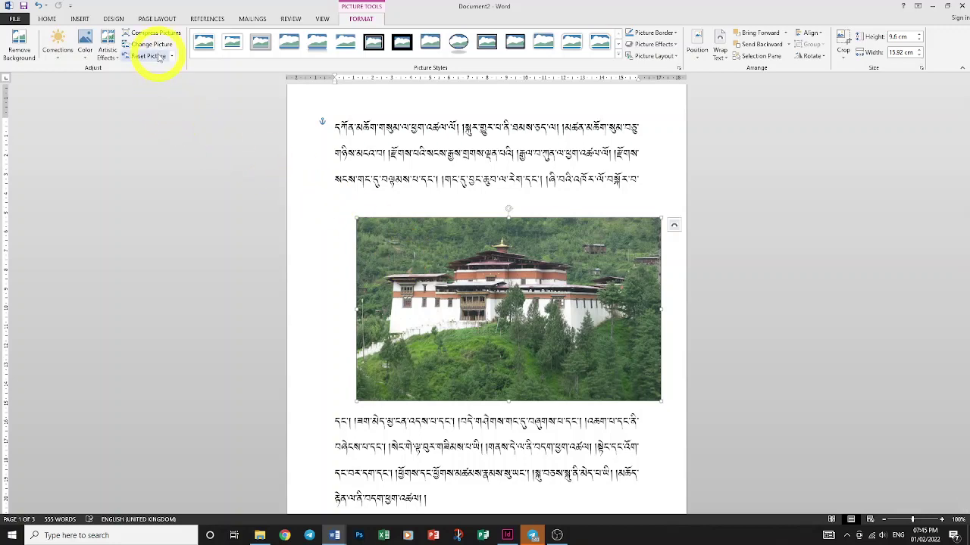
- Shrink the monastery photo to about 4.87 × 7.89 cm so text wraps beside it
{"action": "scroll", "coordinate": [440, 318], "scroll_direction": "down", "scroll_amount": 8}
{"action": "scroll", "coordinate": [440, 322], "scroll_direction": "up", "scroll_amount": 9}
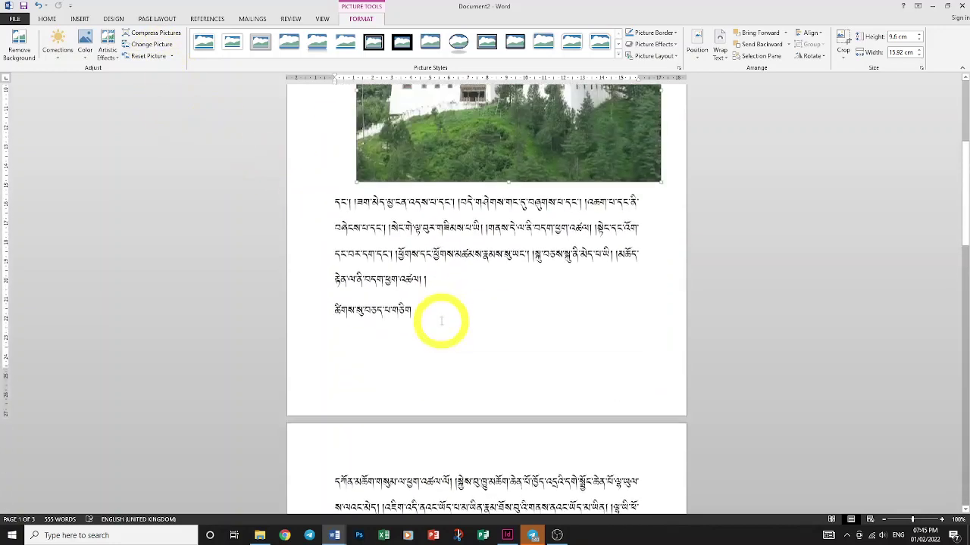
{"action": "scroll", "coordinate": [450, 258], "scroll_direction": "down", "scroll_amount": 1}
{"action": "left_click", "coordinate": [439, 228]}
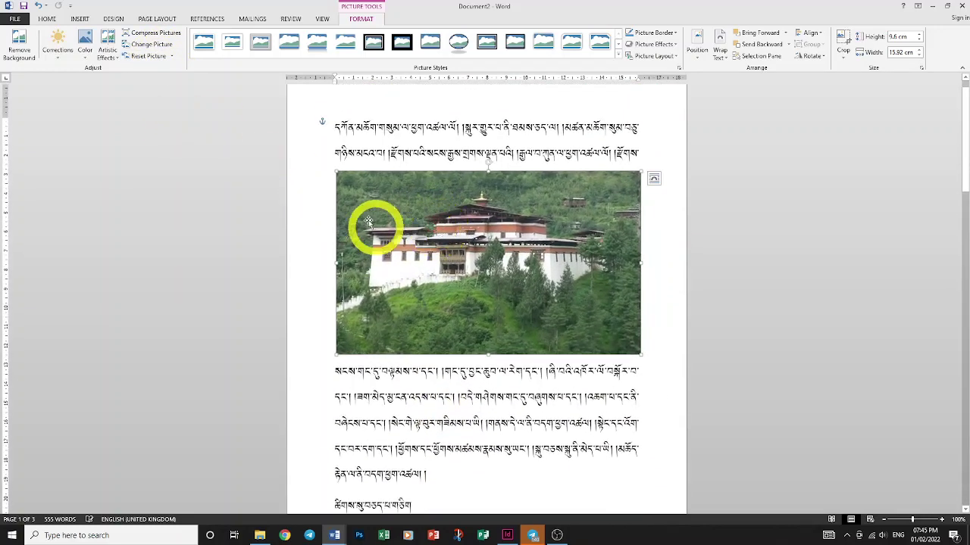
{"action": "left_click", "coordinate": [141, 56]}
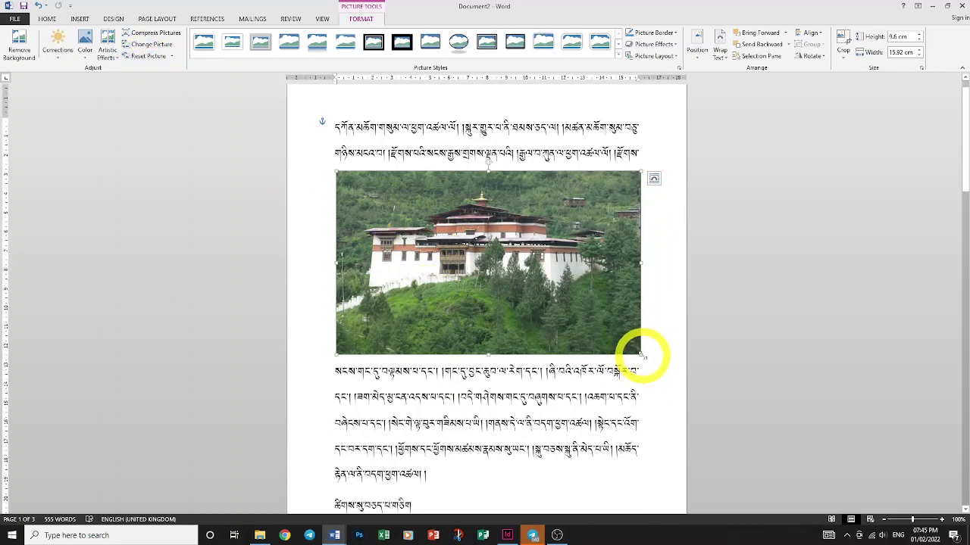
{"action": "left_click_drag", "start_coordinate": [640, 354], "coordinate": [455, 261]}
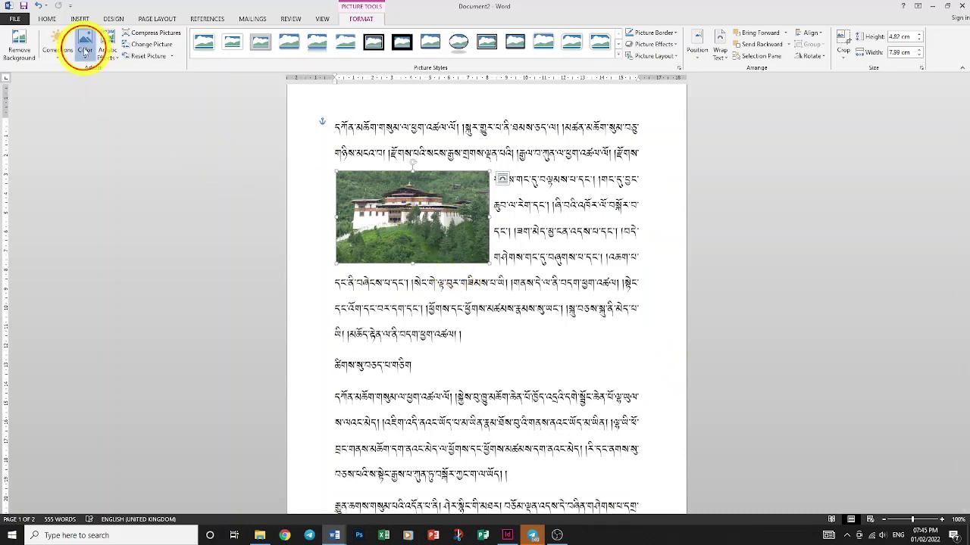
- Try a black-and-white recolour, restore the original colours, and move the photo mid-paragraph
{"action": "left_click", "coordinate": [84, 45]}
{"action": "left_click", "coordinate": [271, 154]}
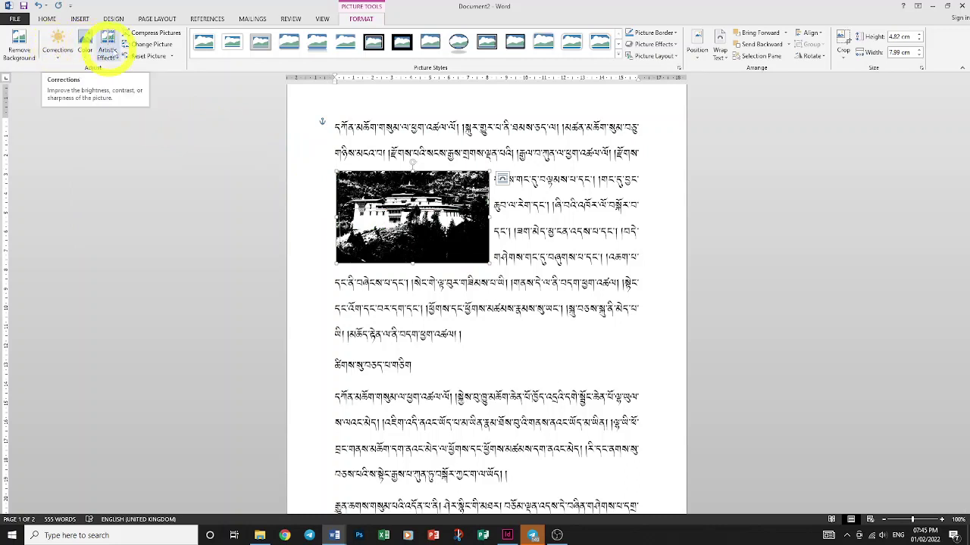
{"action": "left_click", "coordinate": [142, 56]}
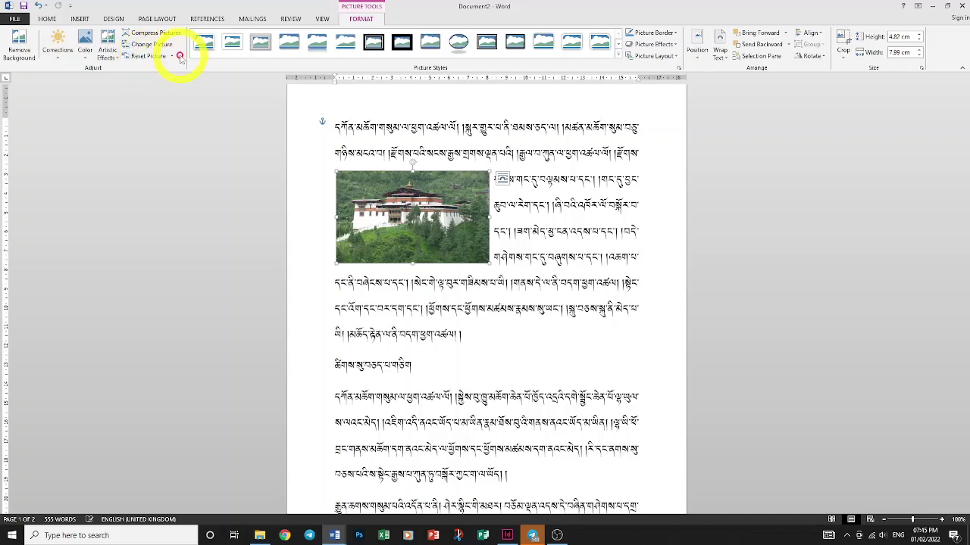
{"action": "left_click", "coordinate": [171, 58]}
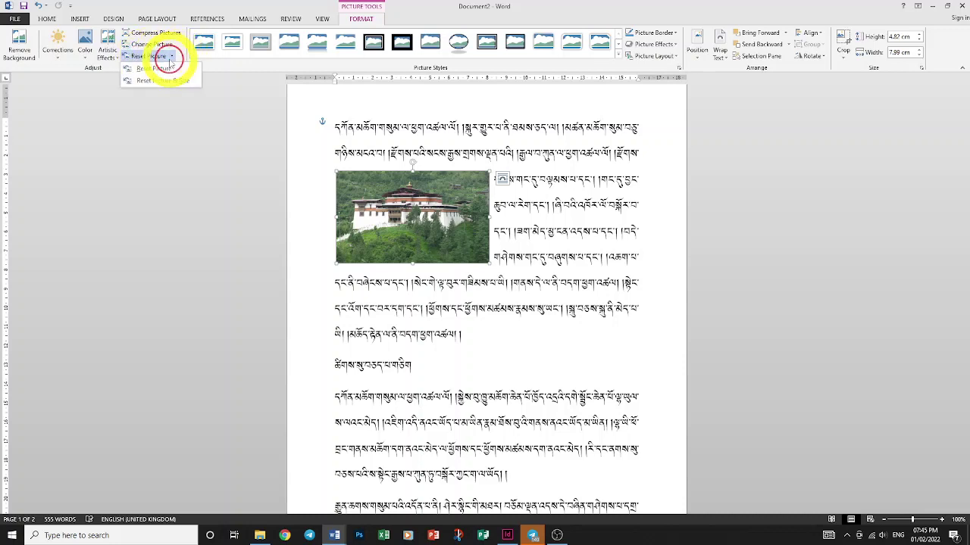
{"action": "left_click", "coordinate": [154, 58]}
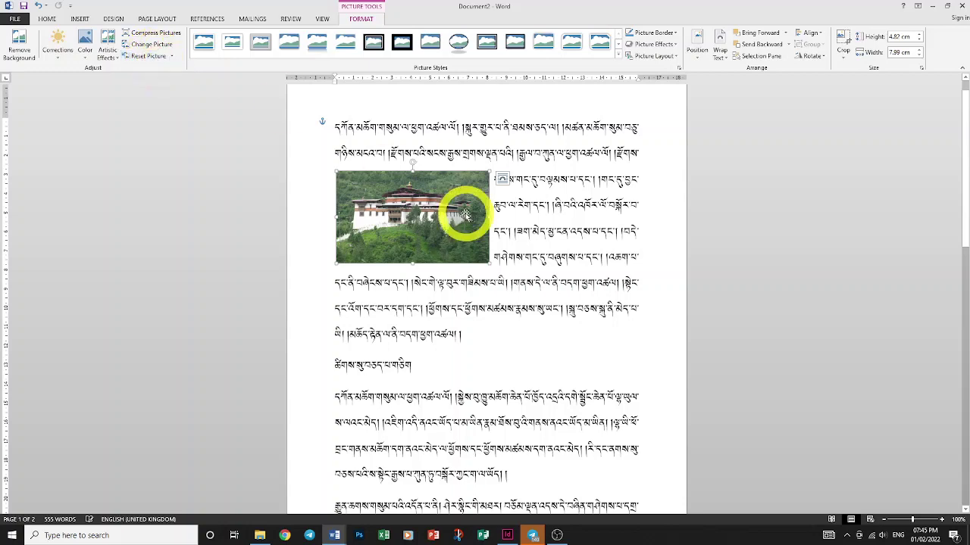
{"action": "mouse_move", "coordinate": [455, 229]}
{"action": "left_mouse_down"}
{"action": "mouse_move", "coordinate": [485, 241]}
{"action": "mouse_move", "coordinate": [500, 233]}
{"action": "mouse_move", "coordinate": [483, 231]}
{"action": "left_mouse_up"}
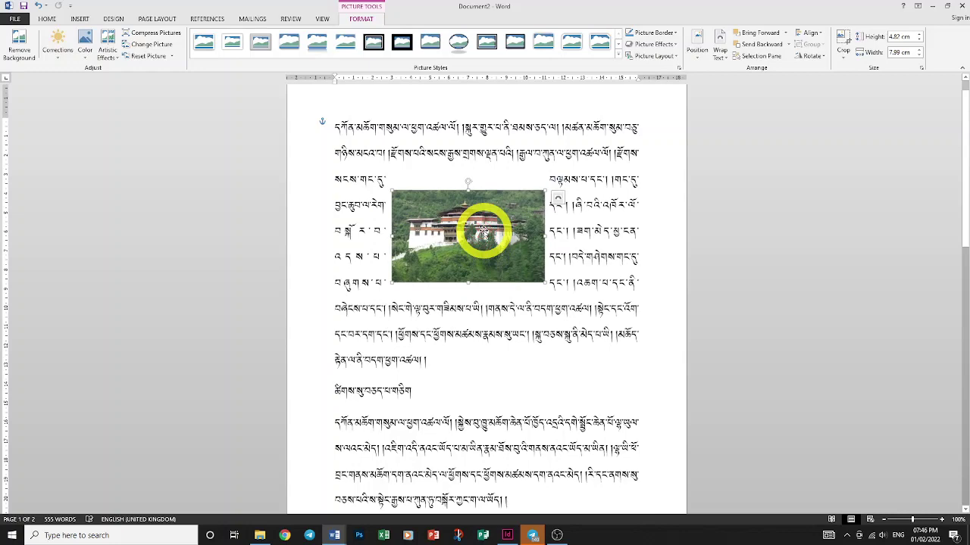
- Delete the monastery photo and add blank lines above the opening paragraph
{"action": "key", "text": "Delete"}
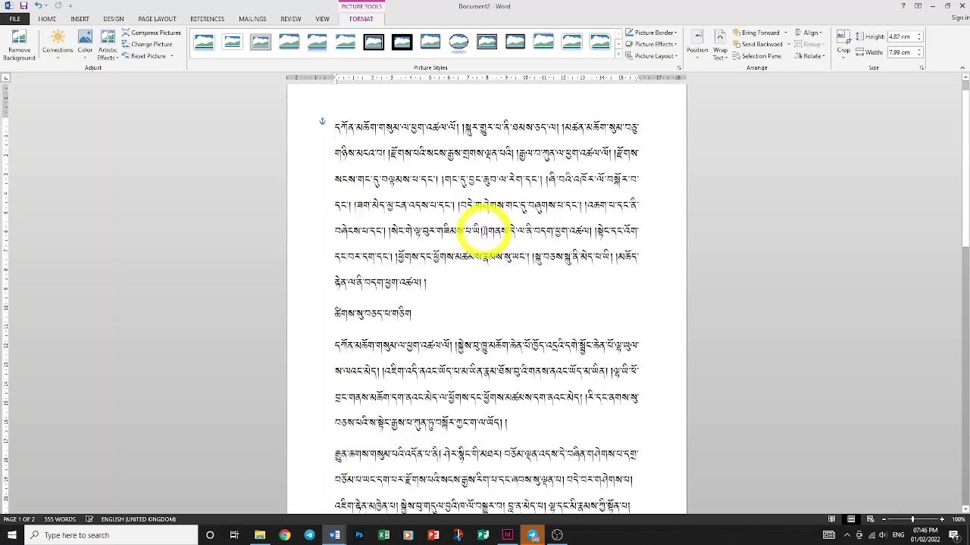
{"action": "scroll", "coordinate": [484, 231], "scroll_direction": "up", "scroll_amount": 1}
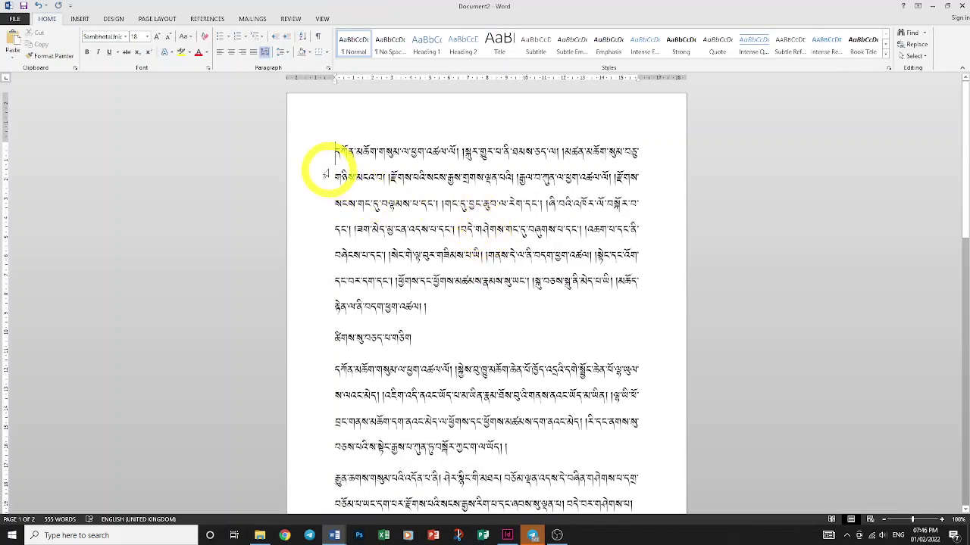
{"action": "key", "text": "Return"}
{"action": "key", "text": "Return"}
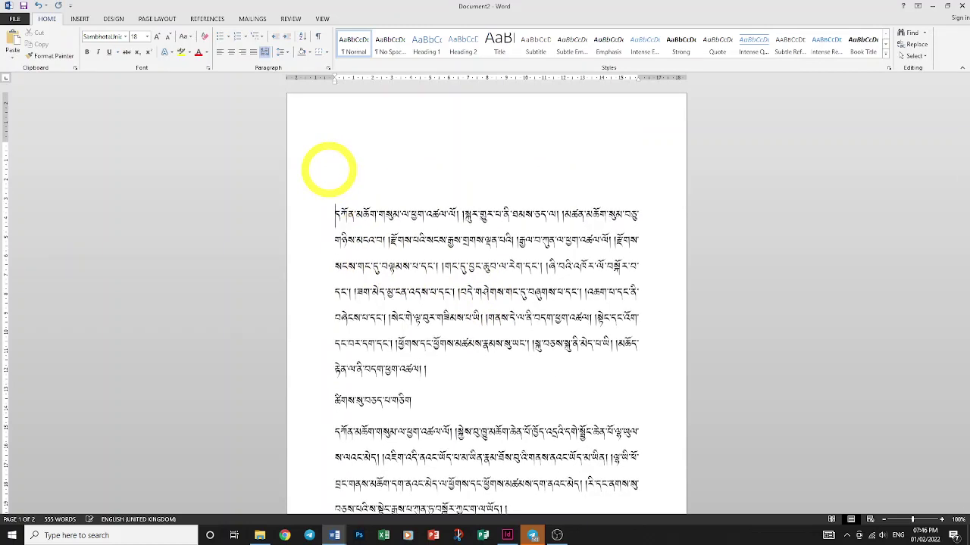
{"action": "left_click", "coordinate": [342, 180]}
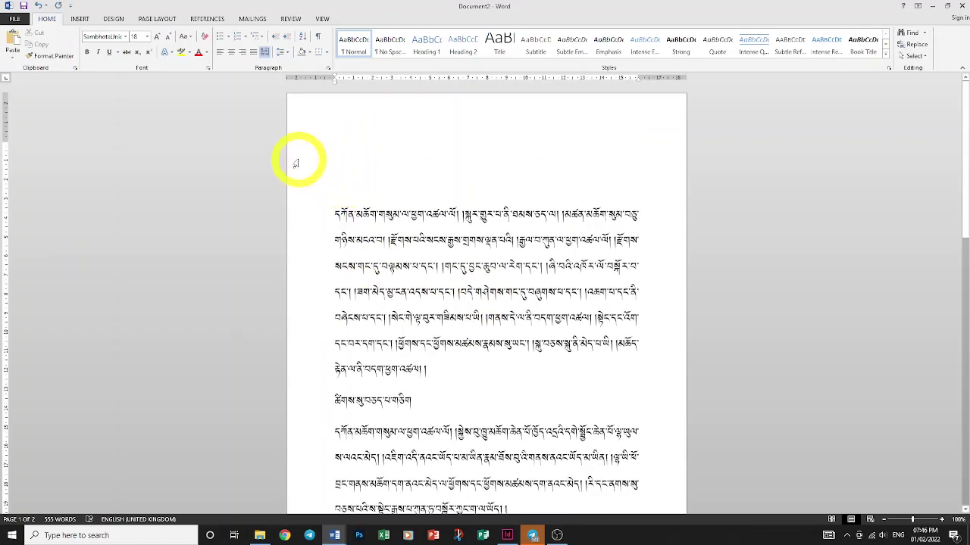
{"action": "left_click", "coordinate": [80, 19]}
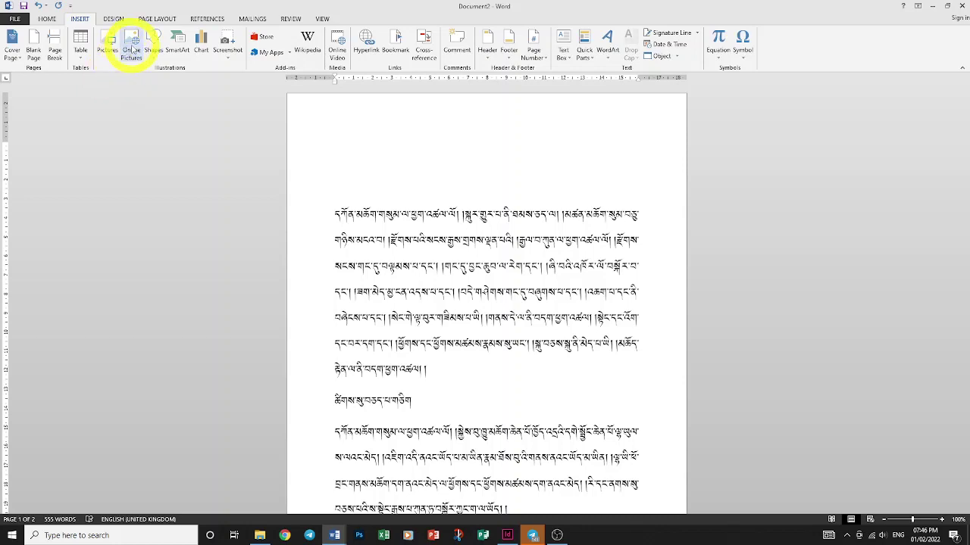
- Open Online Pictures and follow the OneDrive Browse link to Microsoft's support article
{"action": "left_click", "coordinate": [132, 47]}
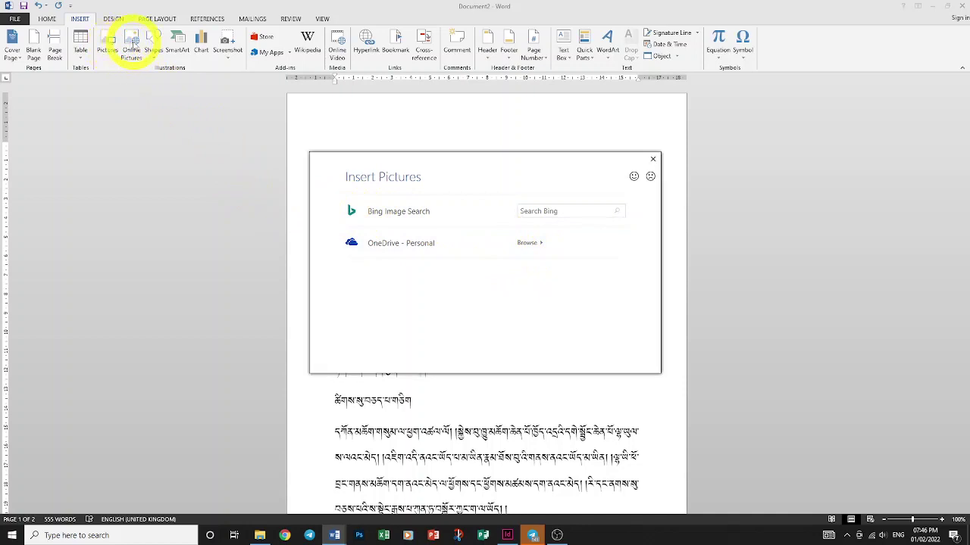
{"action": "left_click", "coordinate": [535, 212]}
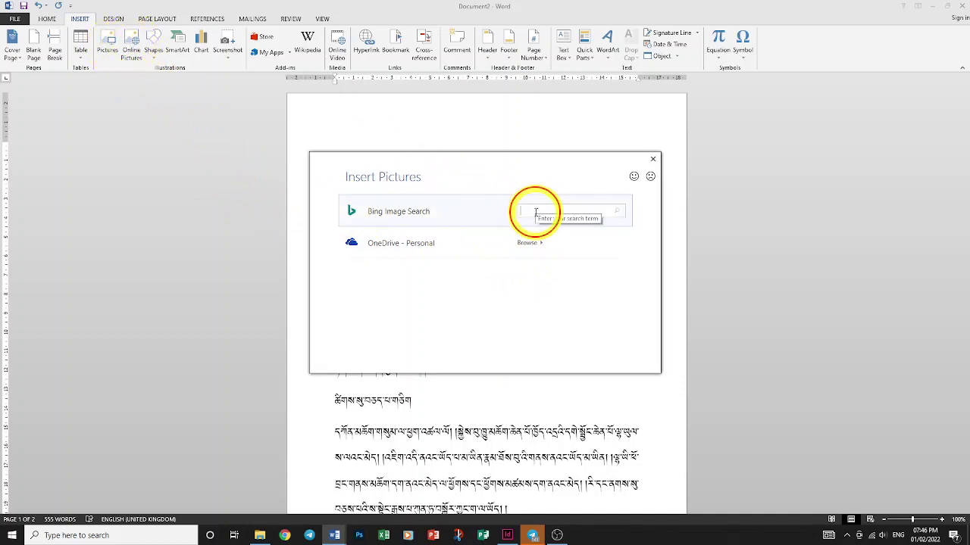
{"action": "left_click", "coordinate": [535, 244]}
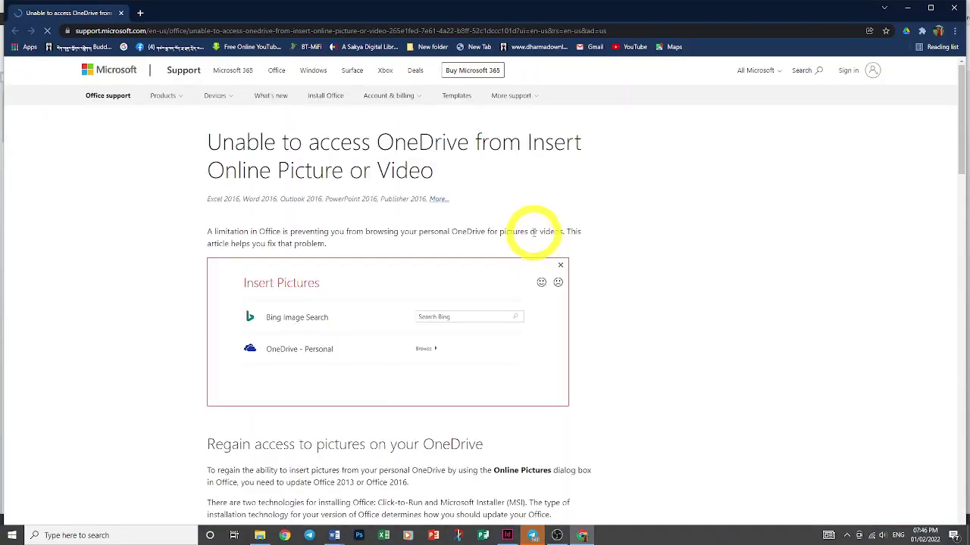
- Close the OneDrive support article and return to the Search Bing box in Insert Pictures
{"action": "left_click", "coordinate": [953, 8]}
{"action": "left_click", "coordinate": [566, 223]}
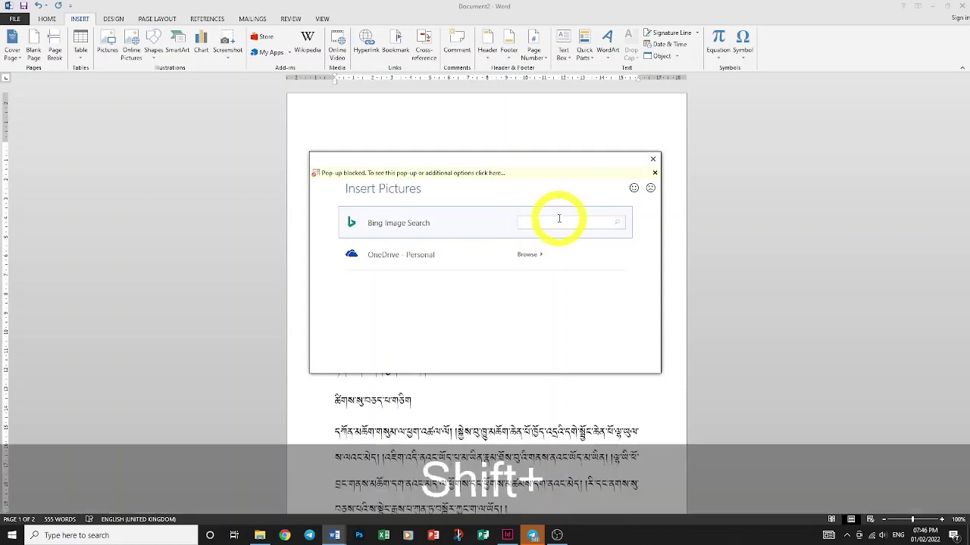
- Search Bing for 'Thimphu' and insert the first chorten photo
{"action": "type", "text": "Thim"}
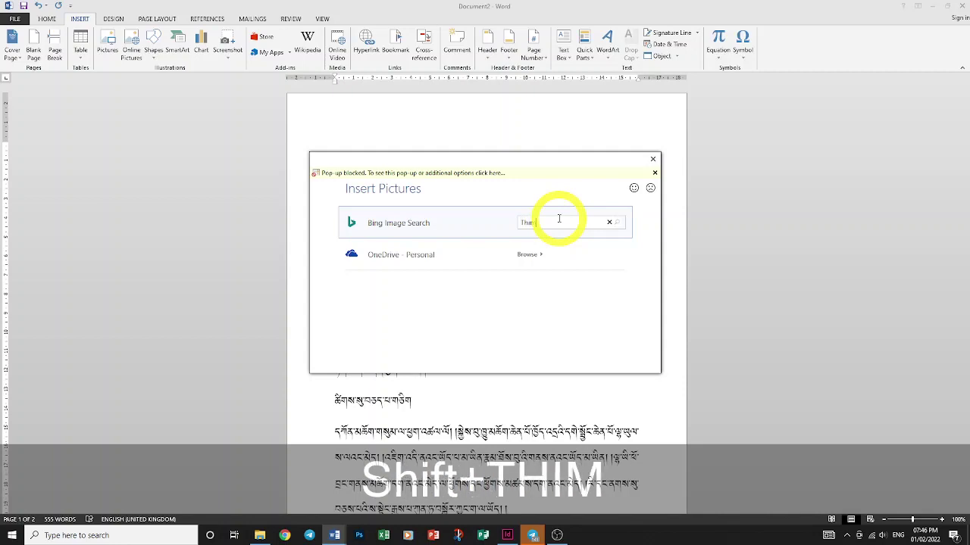
{"action": "type", "text": "phu"}
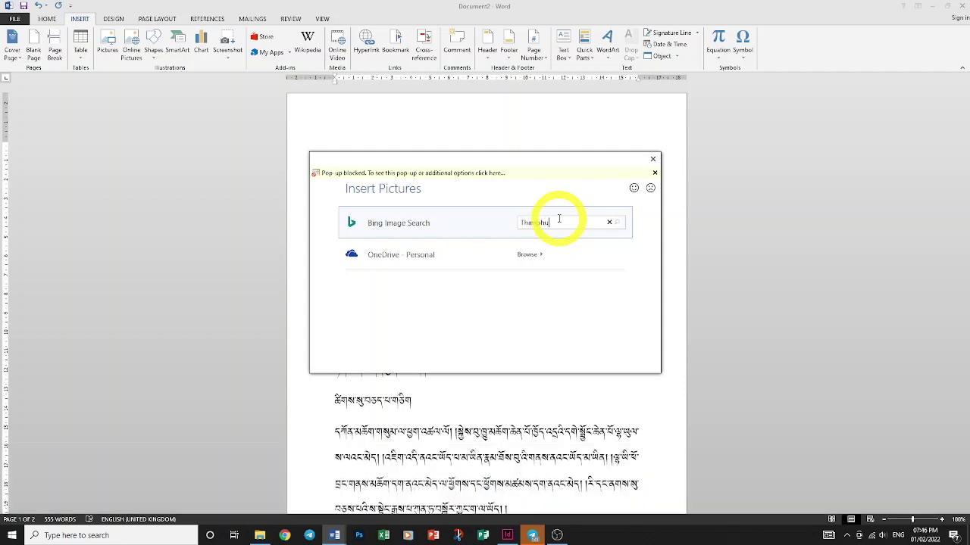
{"action": "key", "text": "Return"}
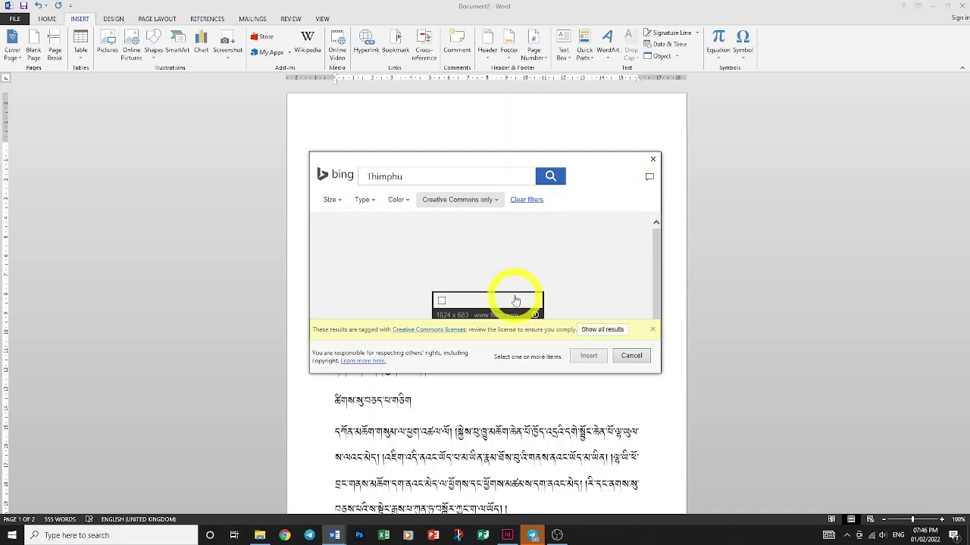
{"action": "left_click", "coordinate": [418, 259]}
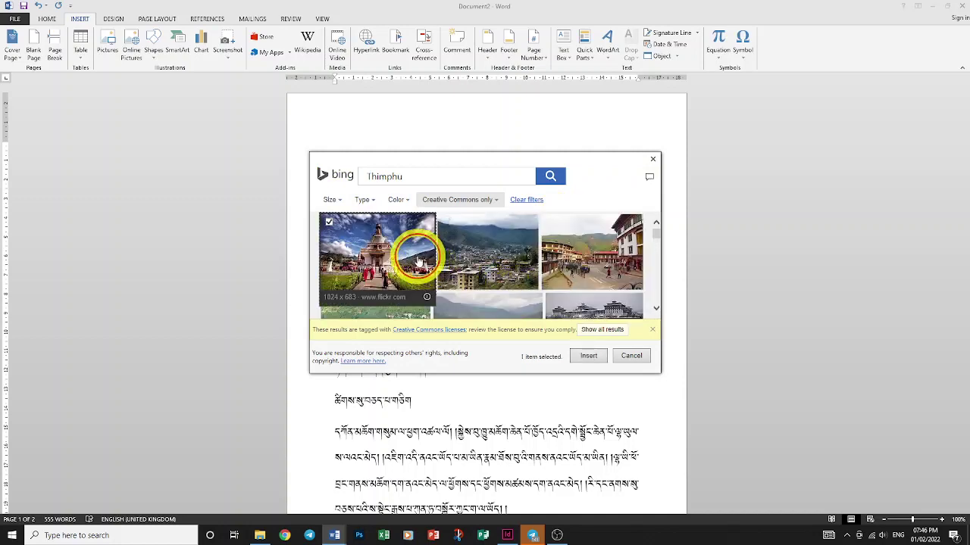
{"action": "left_click", "coordinate": [589, 355]}
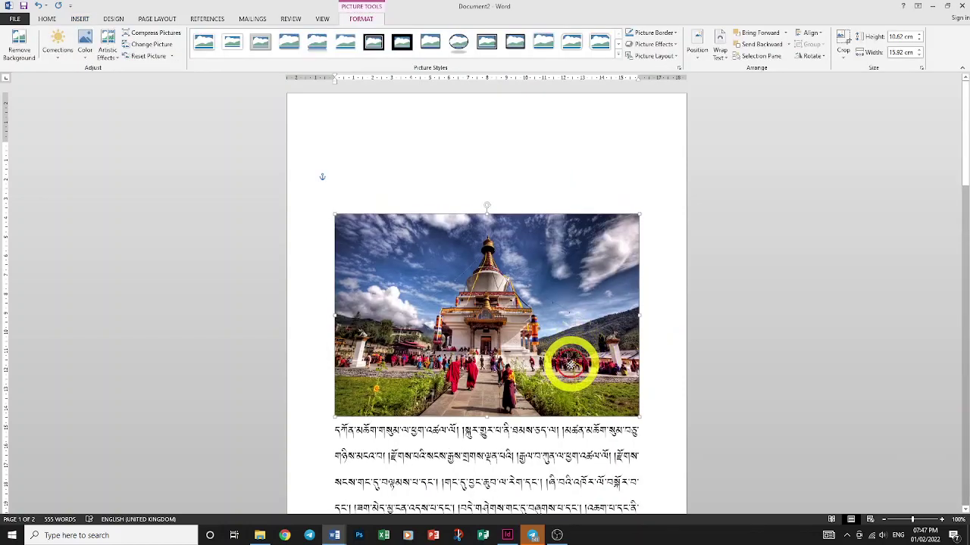
- Move the chorten photo below the first lines and shrink it so text wraps beside it
{"action": "left_click_drag", "start_coordinate": [571, 365], "coordinate": [566, 394]}
{"action": "scroll", "coordinate": [566, 386], "scroll_direction": "down", "scroll_amount": 2}
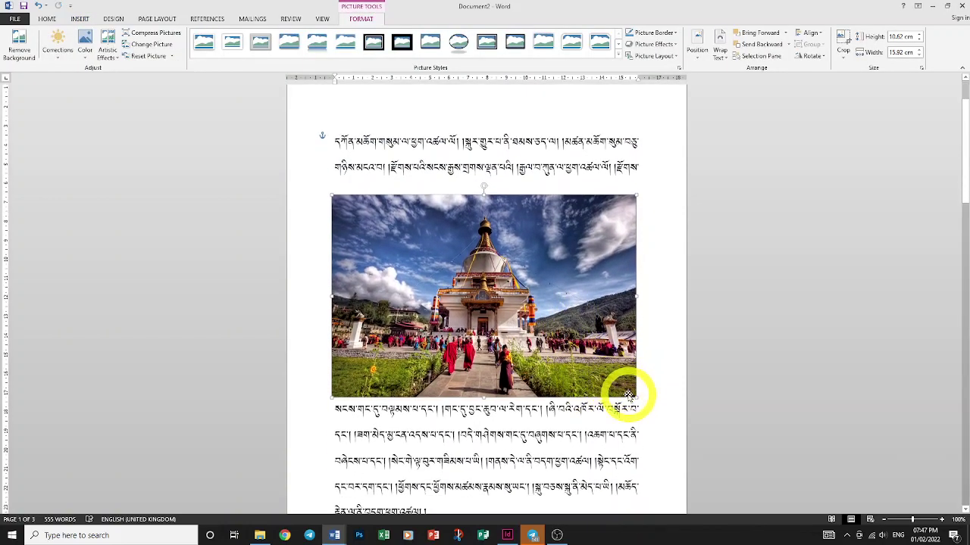
{"action": "left_click_drag", "start_coordinate": [628, 395], "coordinate": [485, 319]}
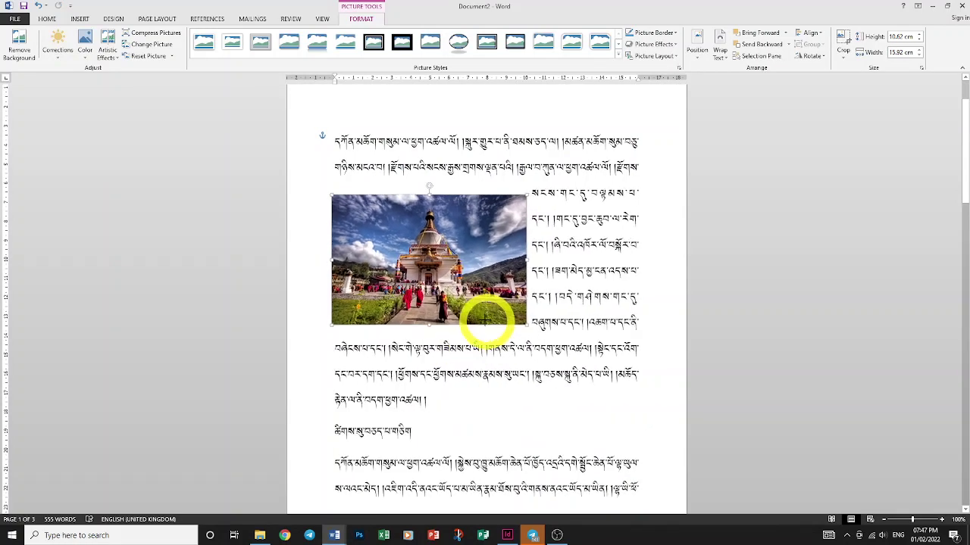
{"action": "left_click_drag", "start_coordinate": [448, 260], "coordinate": [447, 269]}
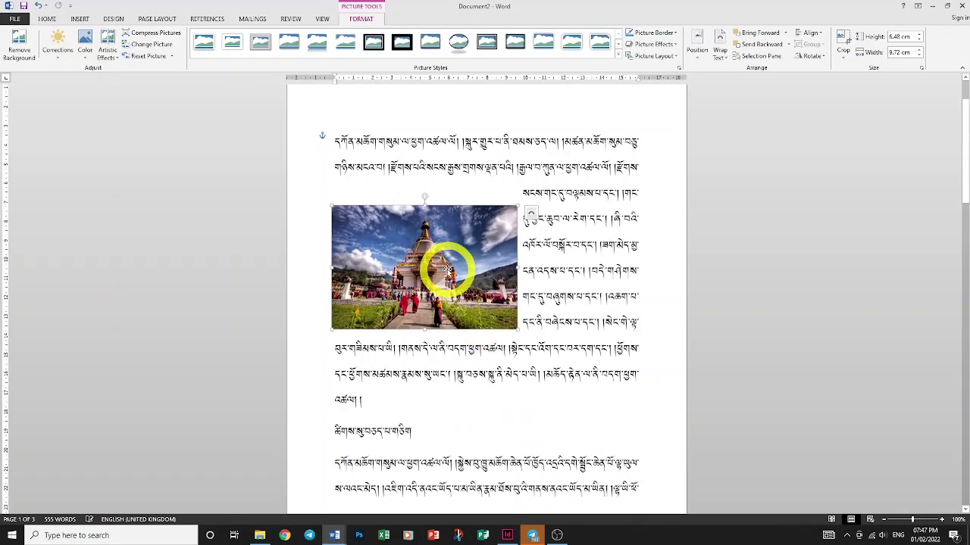
- Fine-tune the chorten photo's position and height to about 6.99 × 8.72 cm
{"action": "scroll", "coordinate": [520, 335], "scroll_direction": "down", "scroll_amount": 3}
{"action": "scroll", "coordinate": [523, 333], "scroll_direction": "up", "scroll_amount": 1}
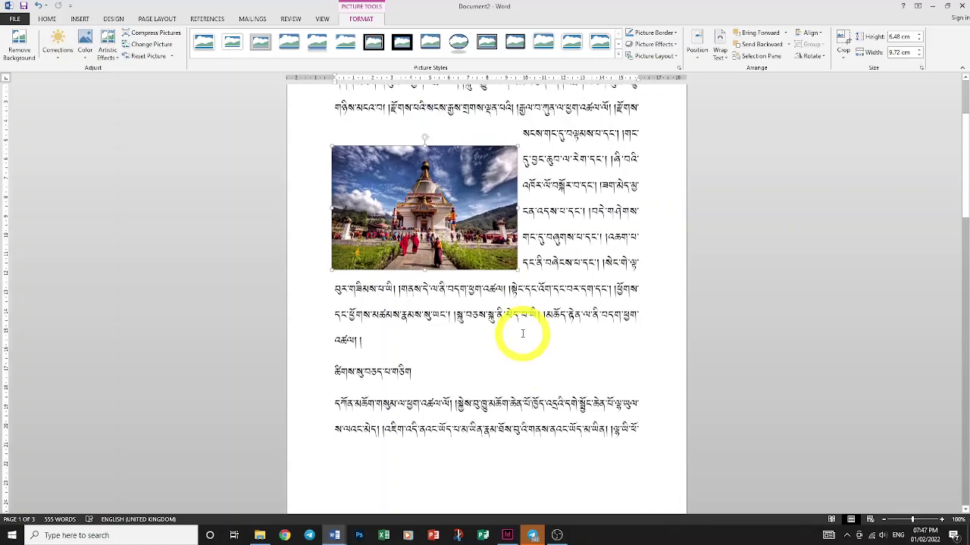
{"action": "scroll", "coordinate": [523, 333], "scroll_direction": "up", "scroll_amount": 2}
{"action": "scroll", "coordinate": [522, 326], "scroll_direction": "down", "scroll_amount": 1}
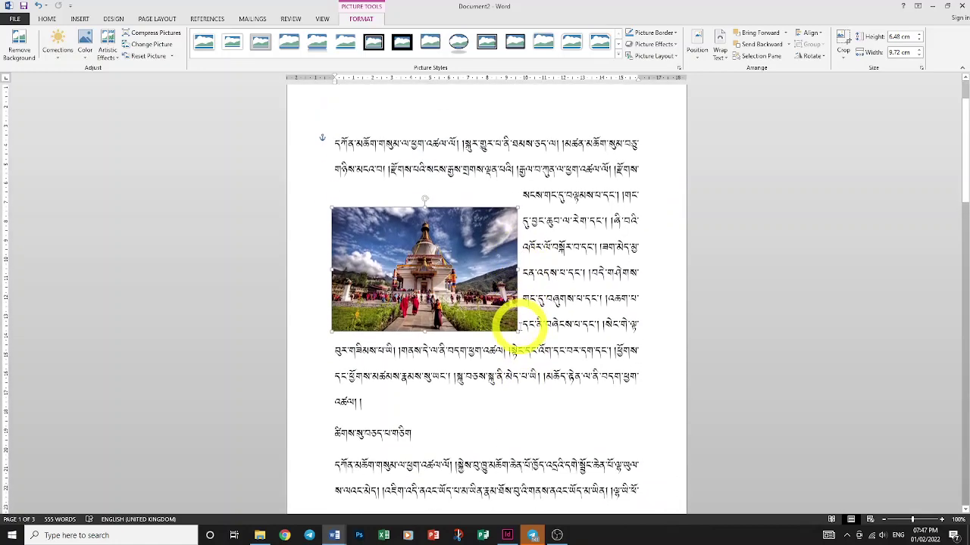
{"action": "scroll", "coordinate": [520, 325], "scroll_direction": "down", "scroll_amount": 2}
{"action": "scroll", "coordinate": [520, 326], "scroll_direction": "down", "scroll_amount": 1}
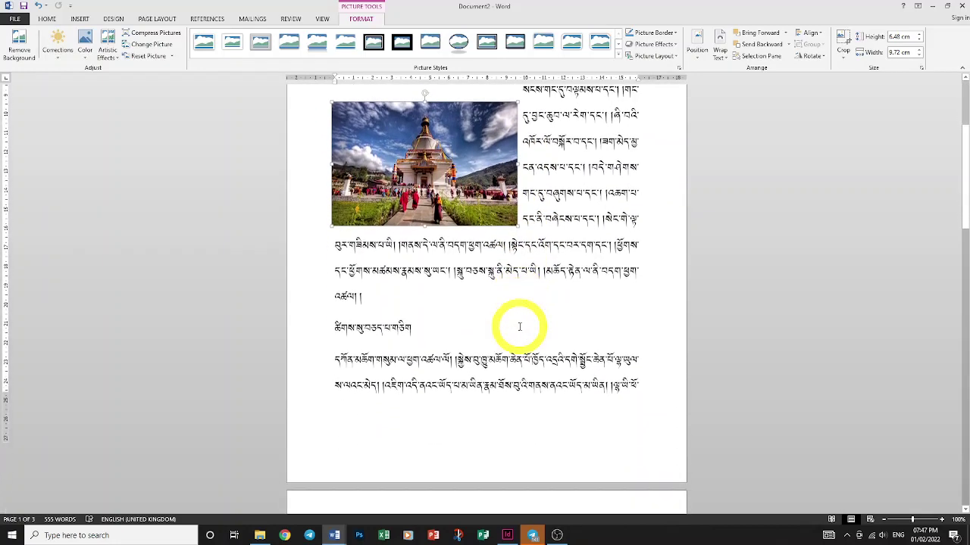
{"action": "scroll", "coordinate": [520, 325], "scroll_direction": "down", "scroll_amount": 2}
{"action": "scroll", "coordinate": [518, 325], "scroll_direction": "down", "scroll_amount": 4}
{"action": "scroll", "coordinate": [518, 324], "scroll_direction": "down", "scroll_amount": 3}
{"action": "scroll", "coordinate": [515, 326], "scroll_direction": "up", "scroll_amount": 5}
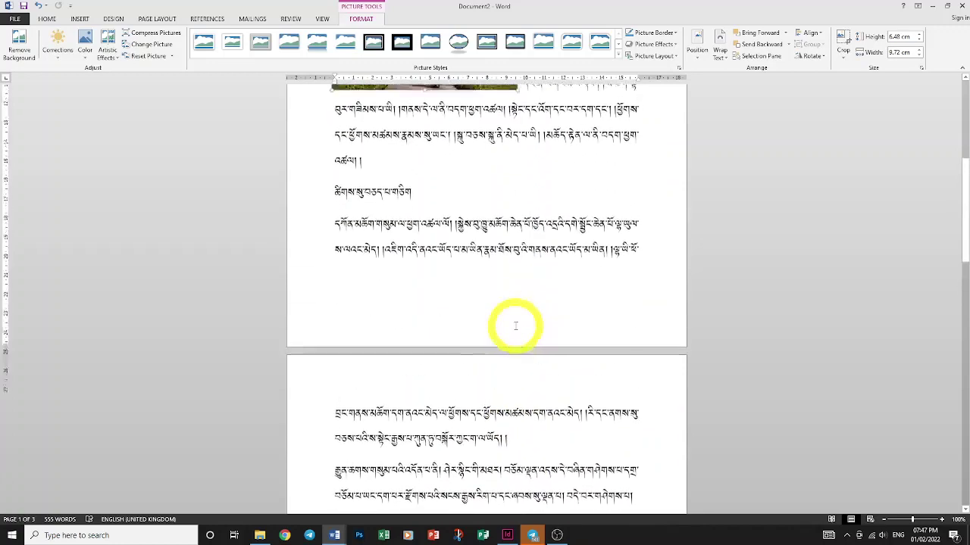
{"action": "scroll", "coordinate": [513, 324], "scroll_direction": "up", "scroll_amount": 5}
{"action": "scroll", "coordinate": [500, 318], "scroll_direction": "up", "scroll_amount": 2}
{"action": "left_click", "coordinate": [477, 257]}
{"action": "left_click_drag", "start_coordinate": [478, 258], "coordinate": [477, 250]}
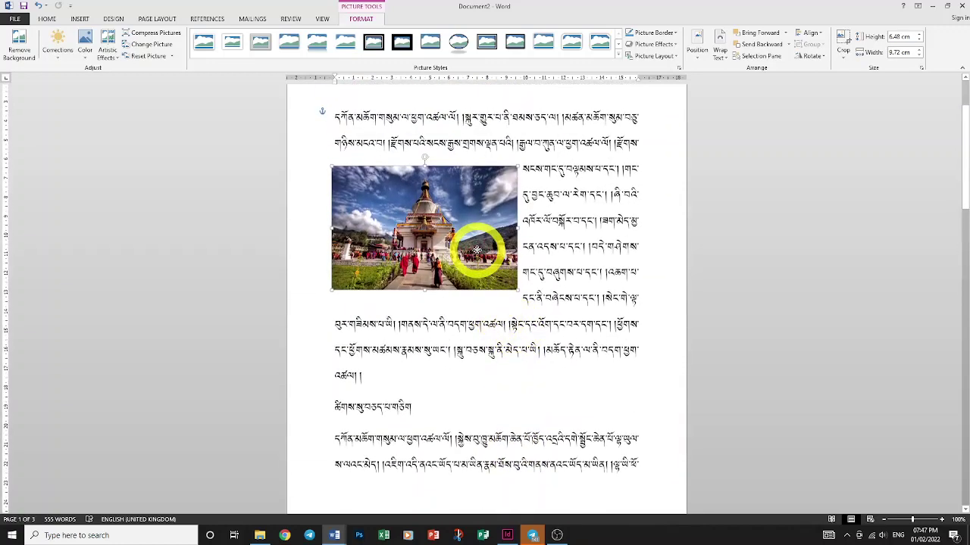
{"action": "left_click", "coordinate": [535, 260]}
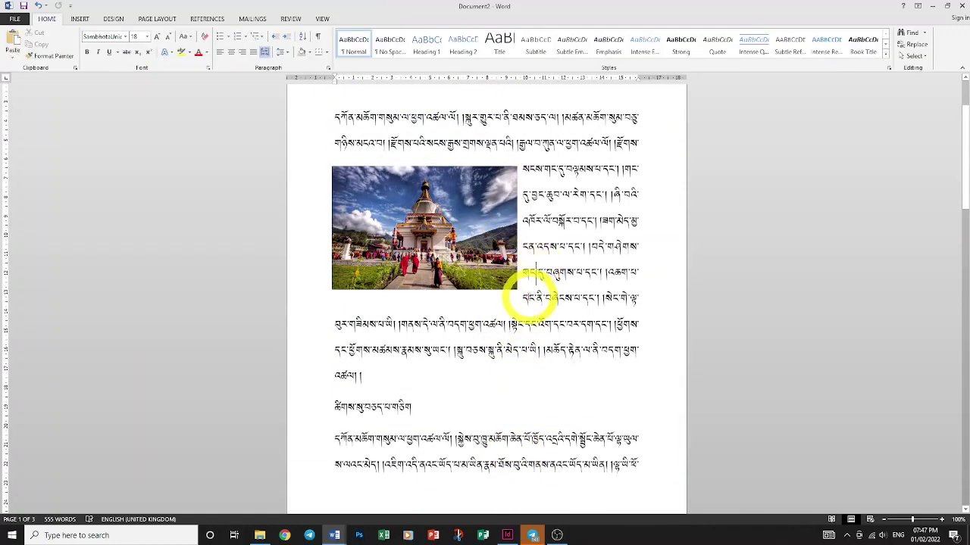
{"action": "left_click", "coordinate": [479, 265]}
{"action": "left_click_drag", "start_coordinate": [425, 290], "coordinate": [425, 300]}
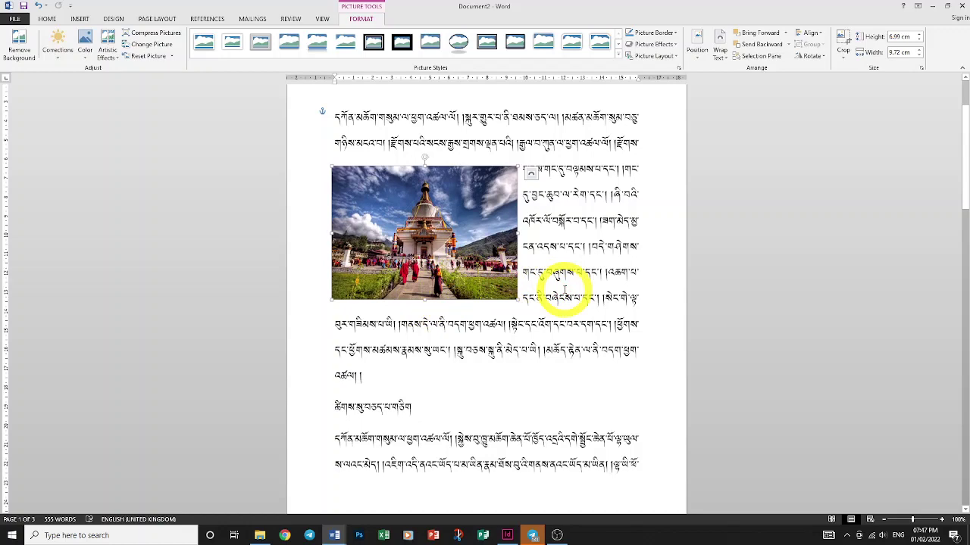
{"action": "scroll", "coordinate": [565, 288], "scroll_direction": "up", "scroll_amount": 1}
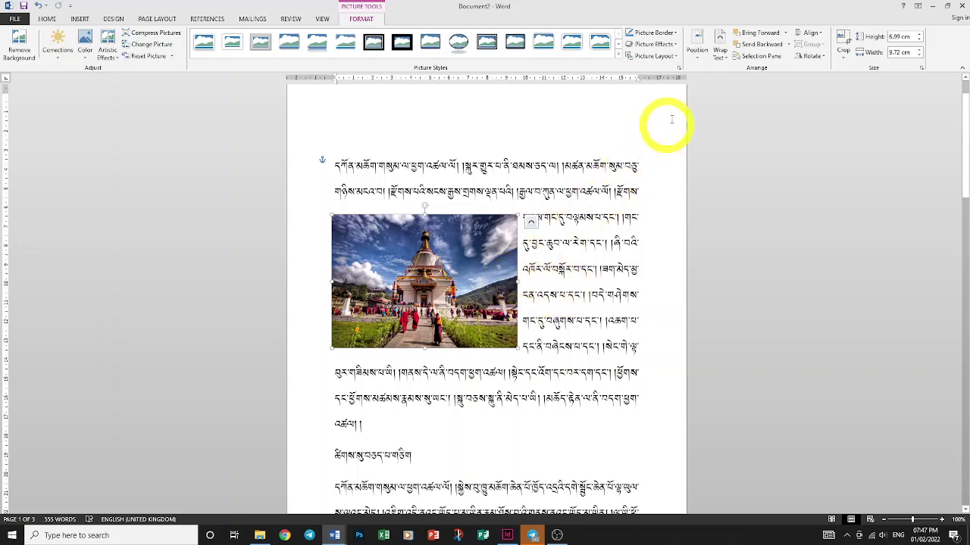
- Move the chorten photo right to mid-paragraph so Dzongkha text wraps on both sides
{"action": "left_click", "coordinate": [670, 58]}
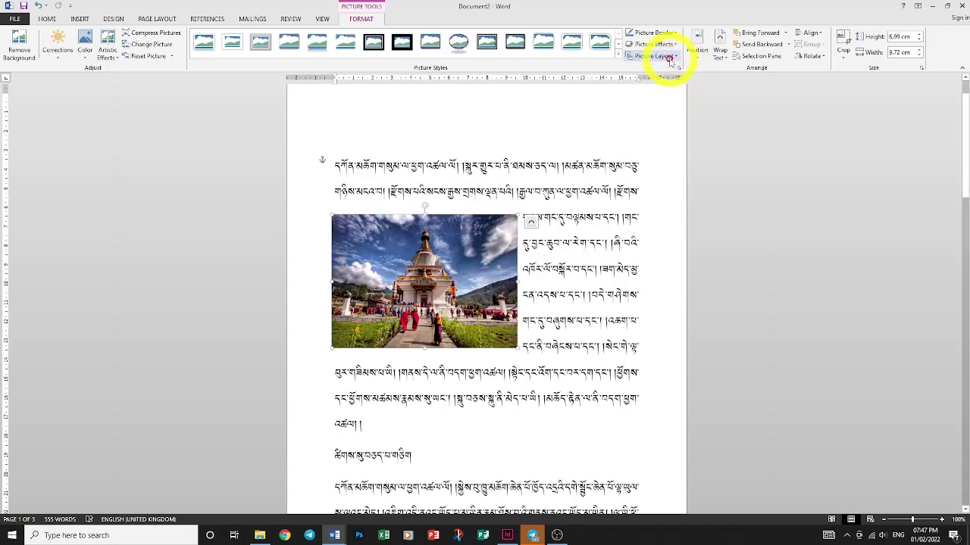
{"action": "mouse_move", "coordinate": [491, 271]}
{"action": "left_mouse_down"}
{"action": "mouse_move", "coordinate": [554, 271]}
{"action": "mouse_move", "coordinate": [508, 305]}
{"action": "mouse_move", "coordinate": [494, 240]}
{"action": "left_mouse_up"}
{"action": "scroll", "coordinate": [522, 296], "scroll_direction": "down", "scroll_amount": 1}
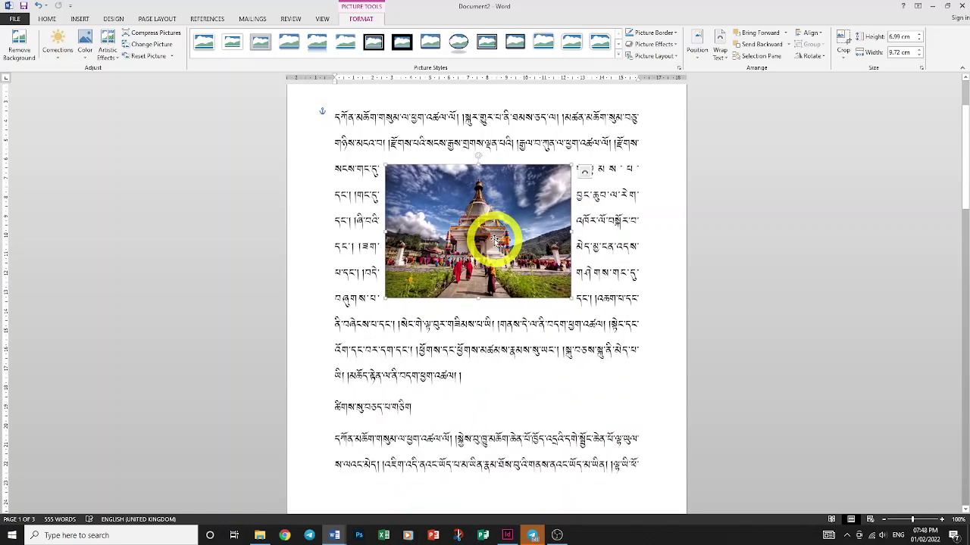
{"action": "key", "text": "Return"}
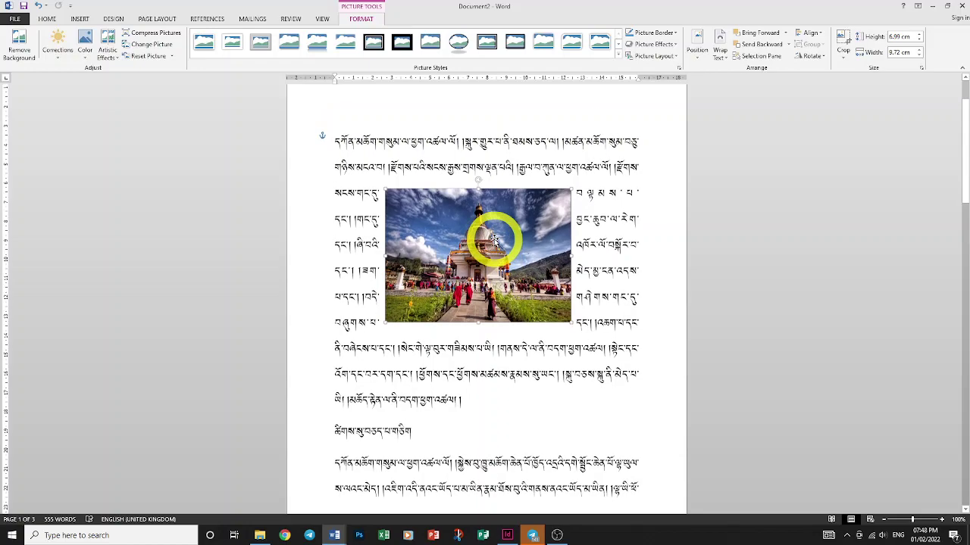